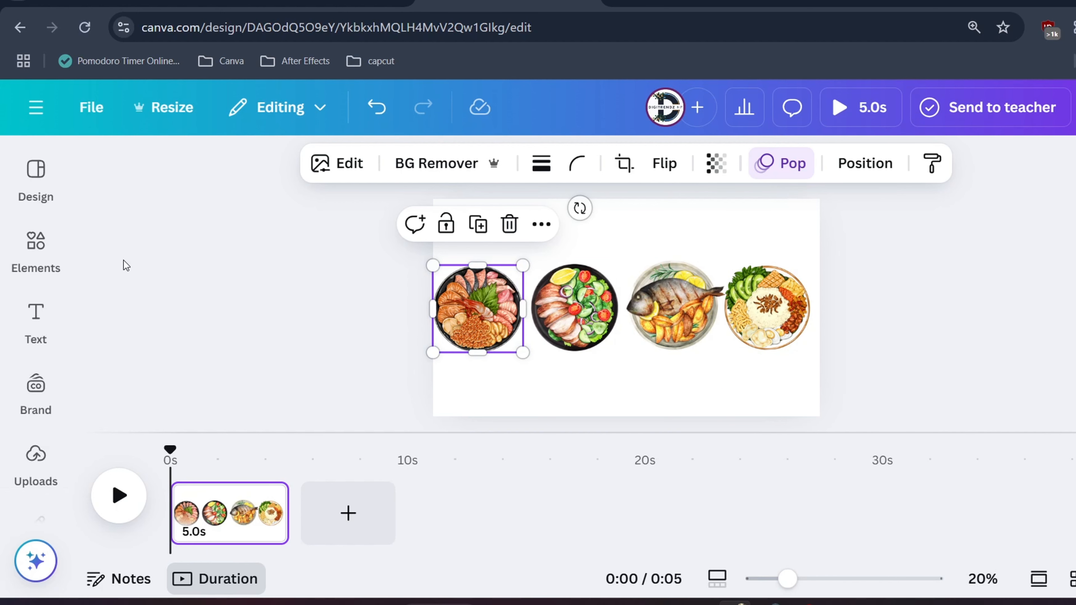
# Search the elements for "food in plate" and browse the graphics results for plated dishes
pyautogui.click(39, 248)
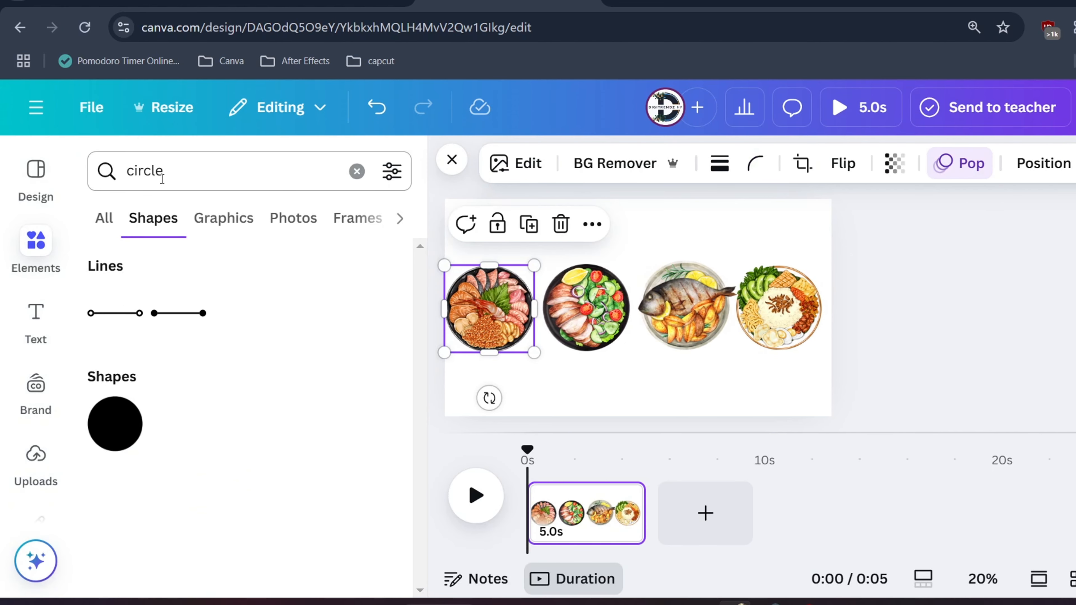
pyautogui.doubleClick(162, 179)
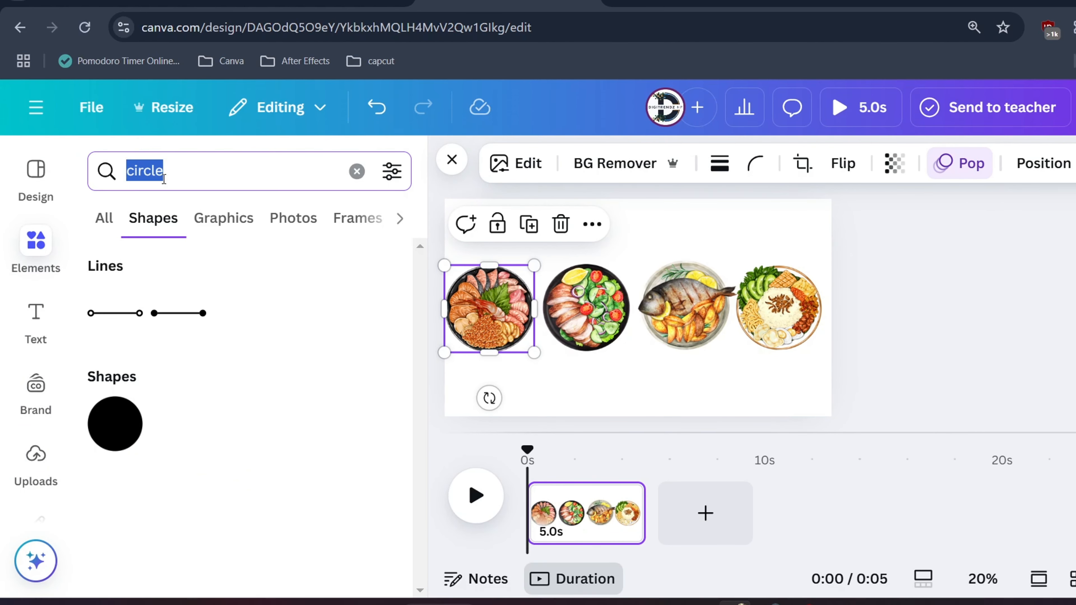
pyautogui.write('goo')
pyautogui.press('BackSpace')
pyautogui.press('BackSpace')
pyautogui.press('BackSpace')
pyautogui.write('foo')
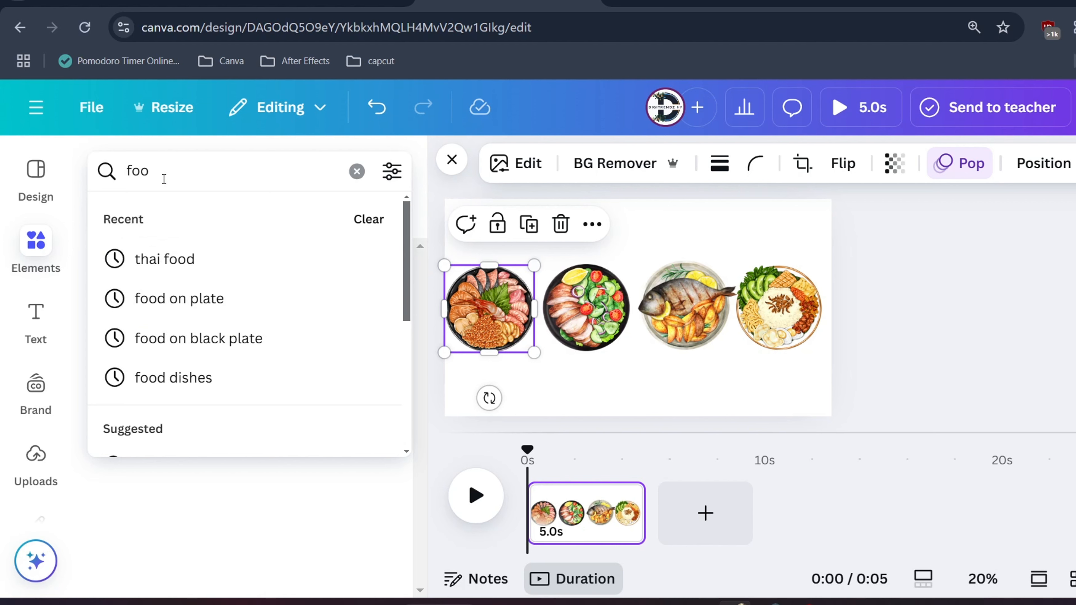
pyautogui.write('d in plate')
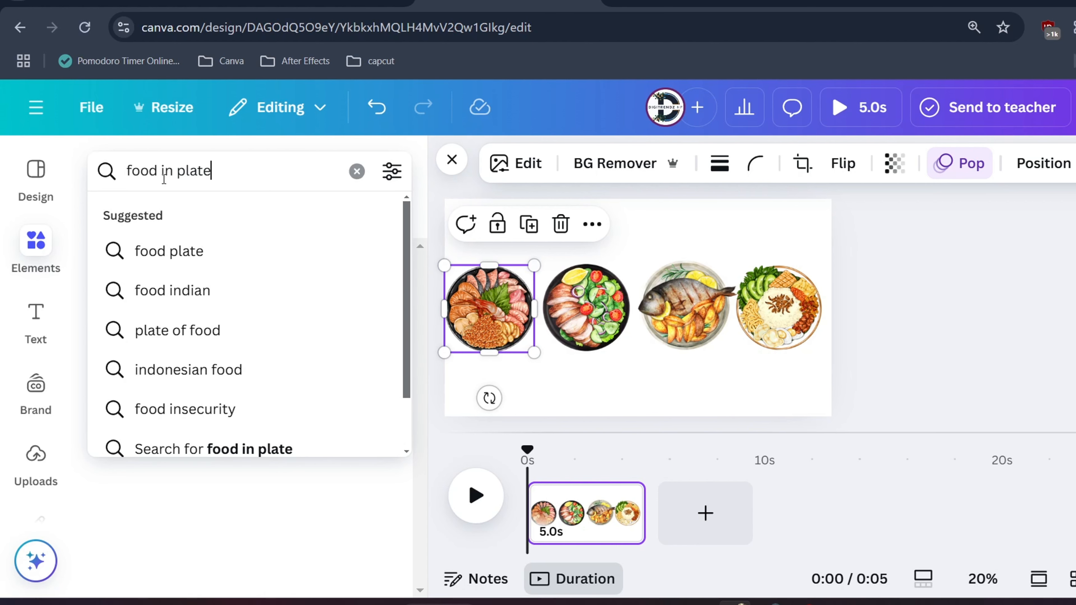
pyautogui.press('Return')
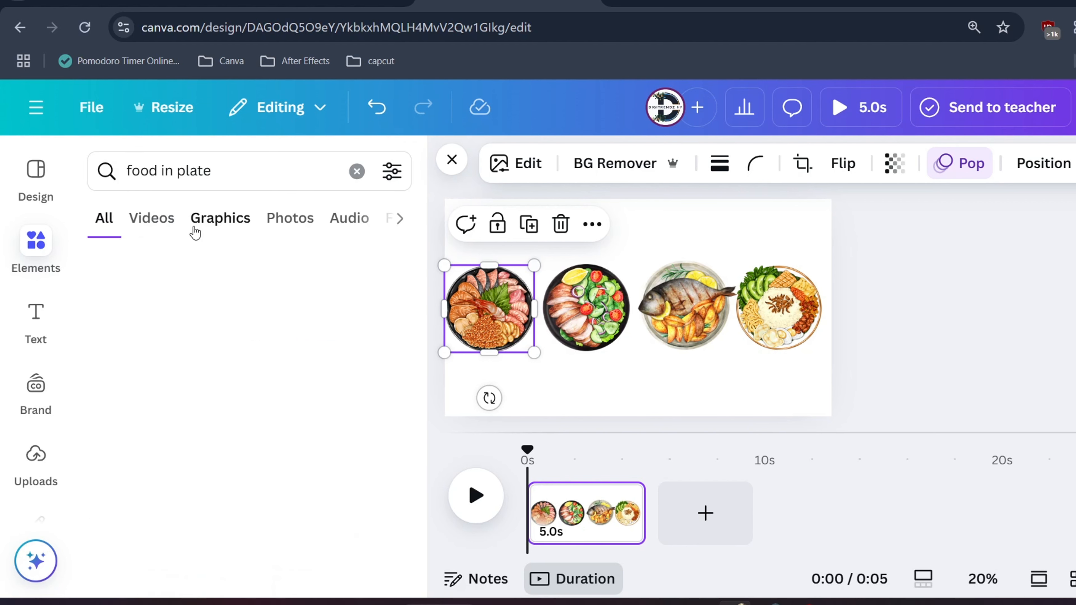
pyautogui.click(195, 232)
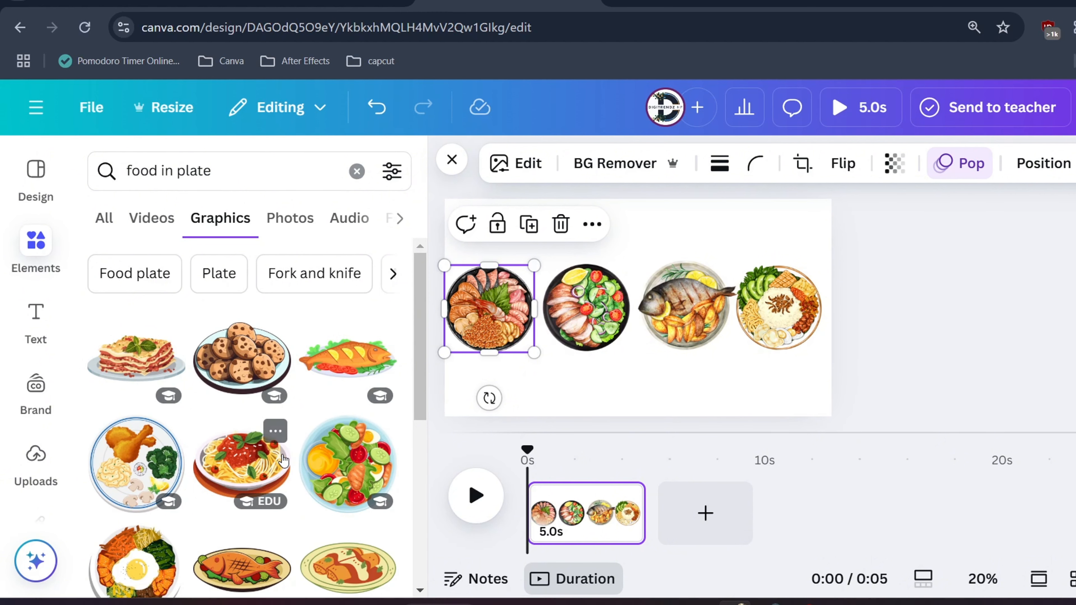
pyautogui.scroll(-4, 283, 459)
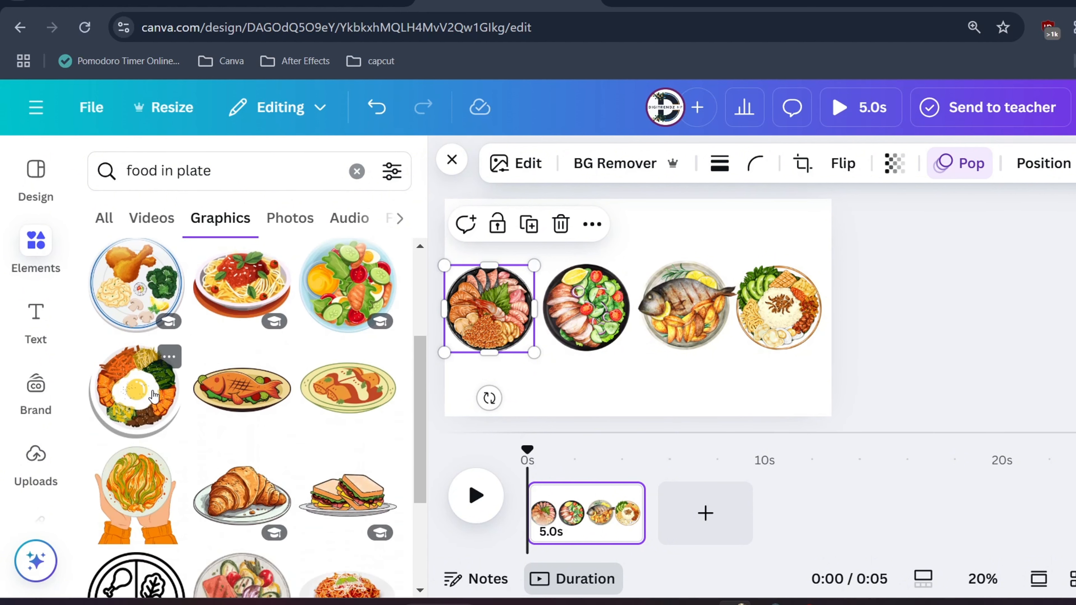
pyautogui.click(153, 395)
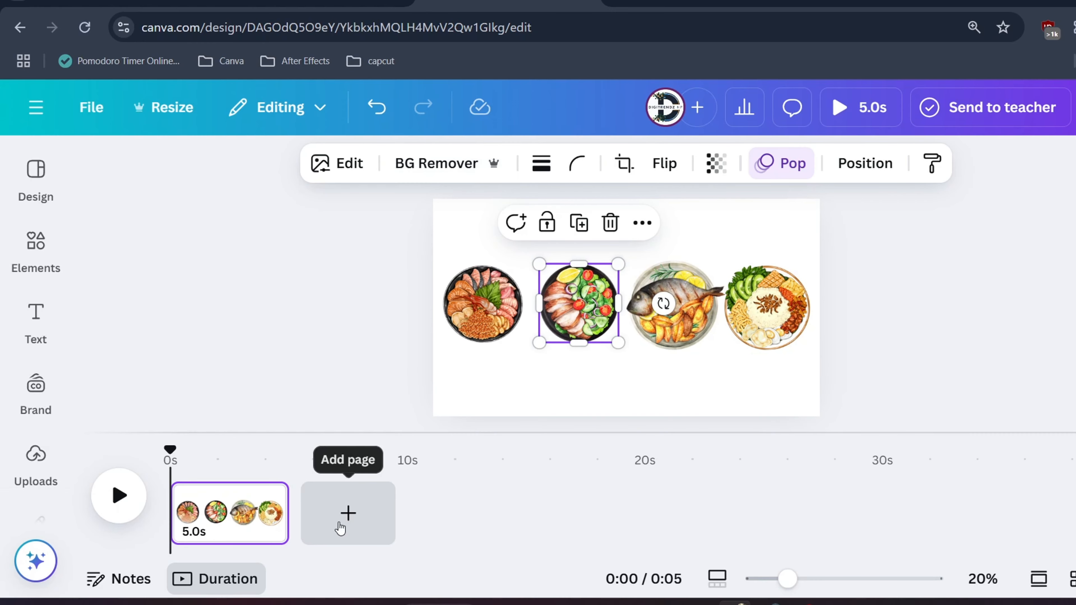
# Add a second page after the food page and search the elements for "kitchen background"
pyautogui.click(339, 527)
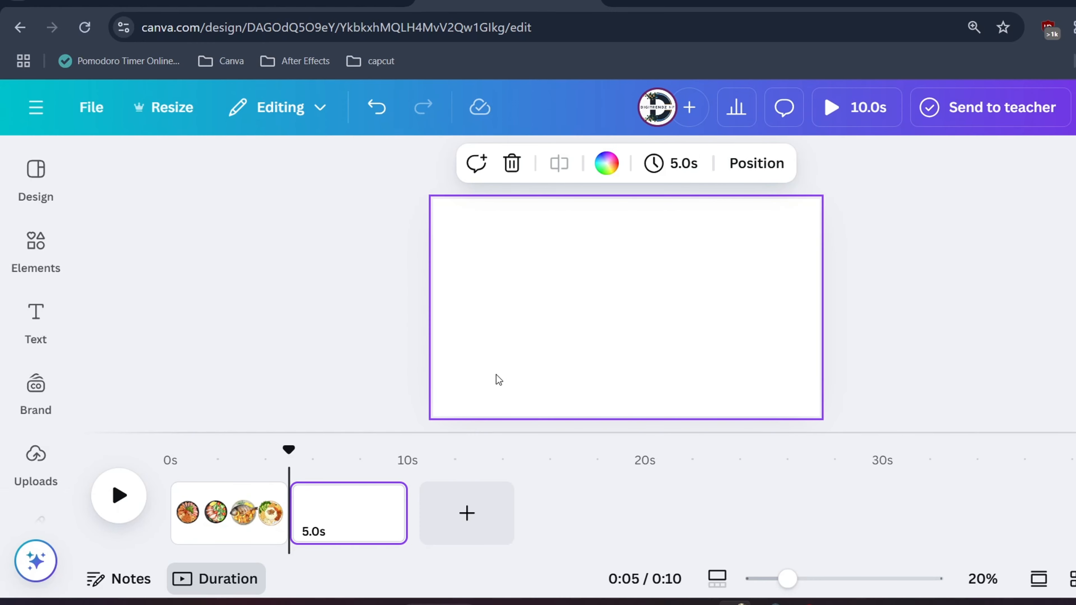
pyautogui.click(500, 345)
pyautogui.click(36, 242)
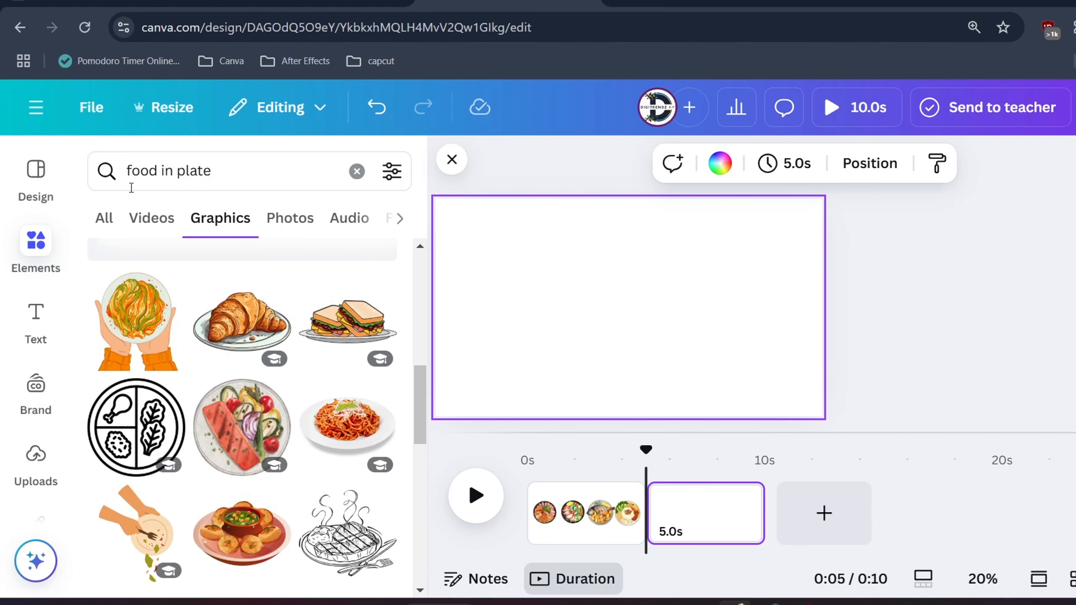
pyautogui.click(162, 173)
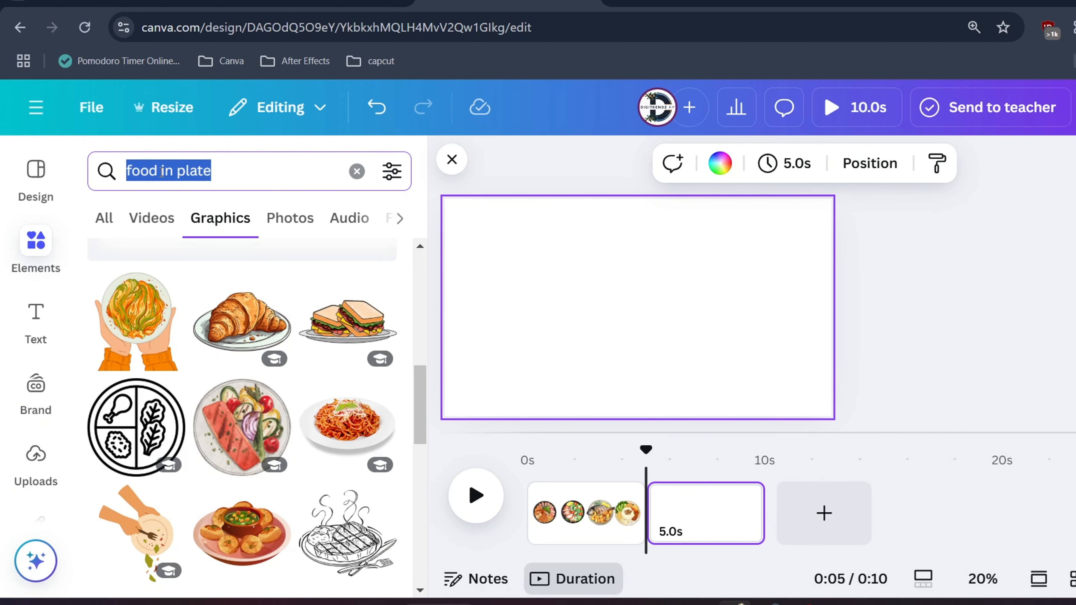
pyautogui.write('kitchen background')
pyautogui.press('Return')
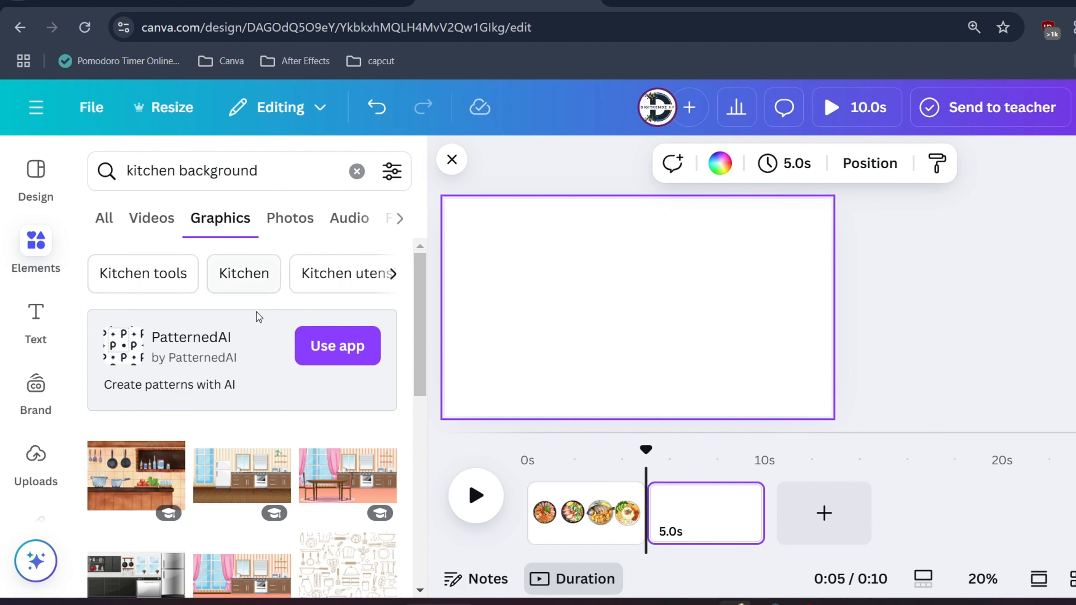
# Insert the blurred kitchen photo with a wooden countertop from the photo results onto the second page
pyautogui.scroll(-4, 267, 356)
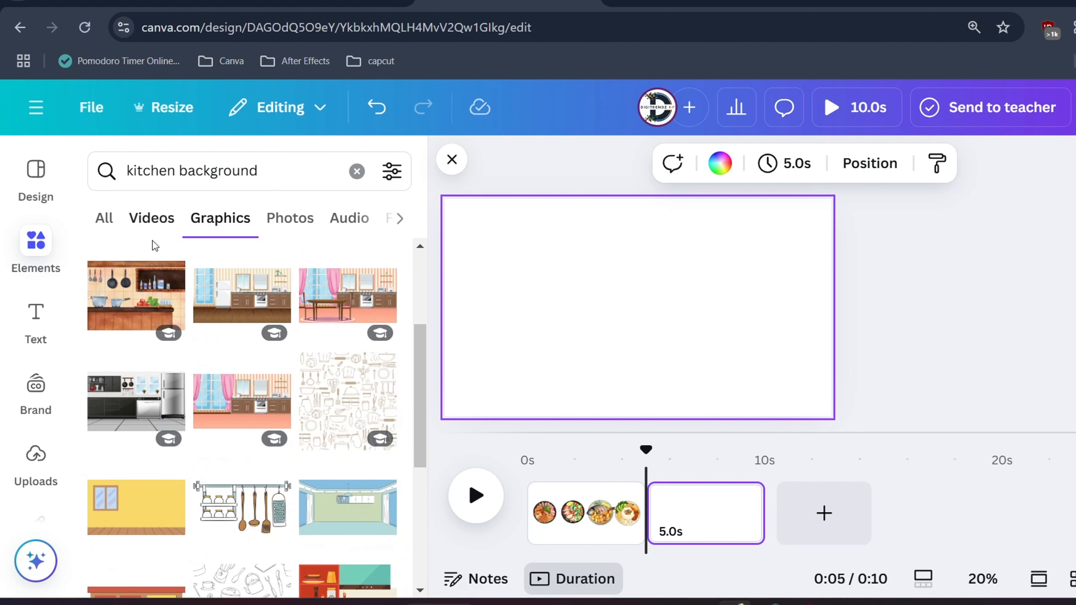
pyautogui.click(288, 221)
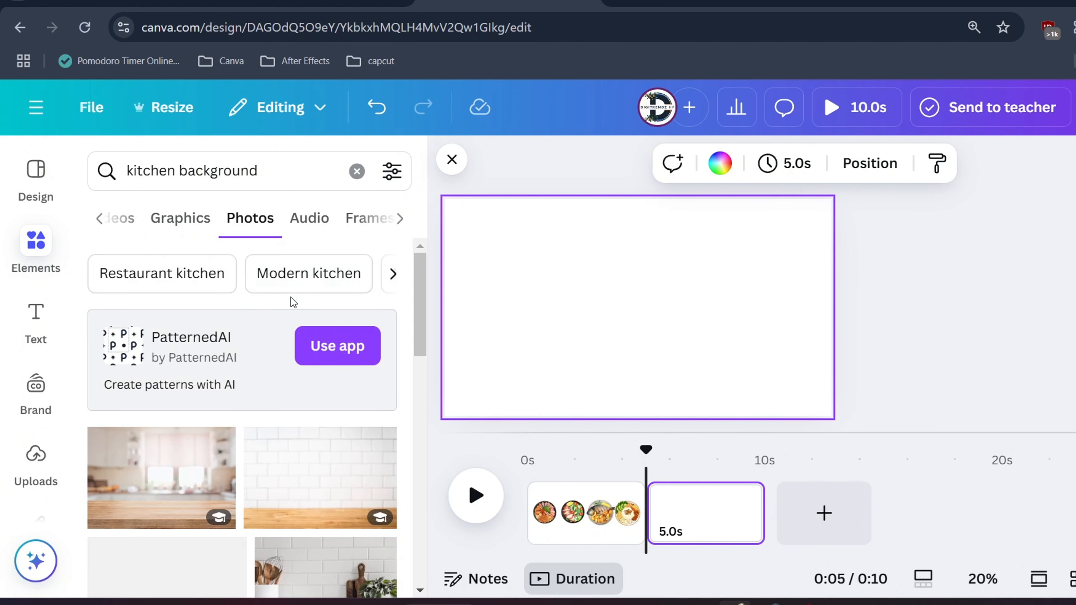
pyautogui.scroll(-2, 292, 302)
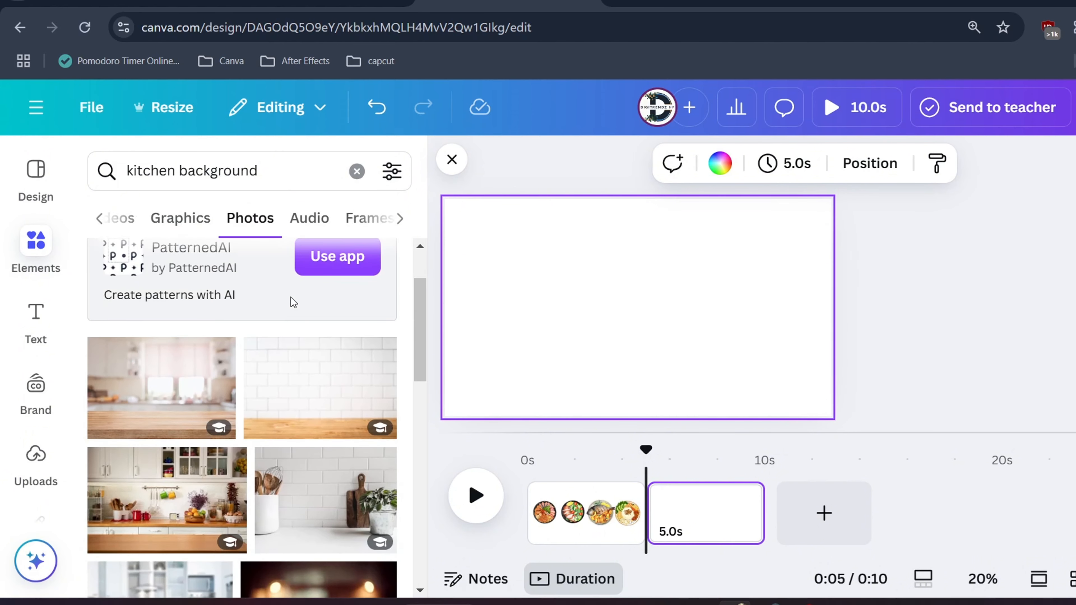
pyautogui.click(158, 394)
# Enlarge and position the kitchen photo so it covers the whole page with the countertop along the lower edge
pyautogui.moveTo(763, 392); pyautogui.dragTo(873, 470)
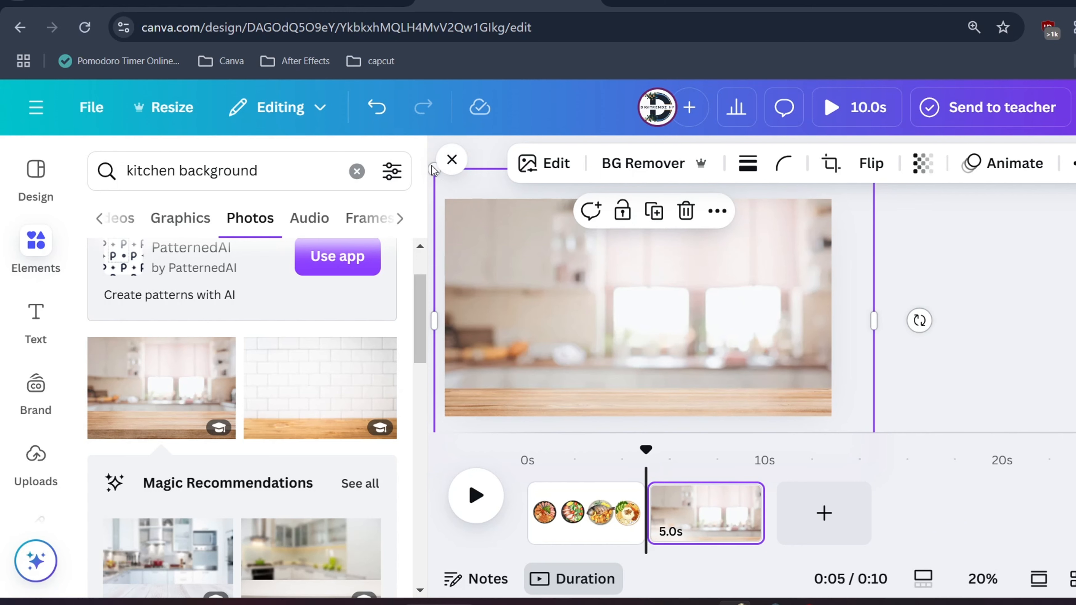
pyautogui.hotkey('ctrl', '-')
pyautogui.hotkey('ctrl', '-')
pyautogui.hotkey('ctrl', '-')
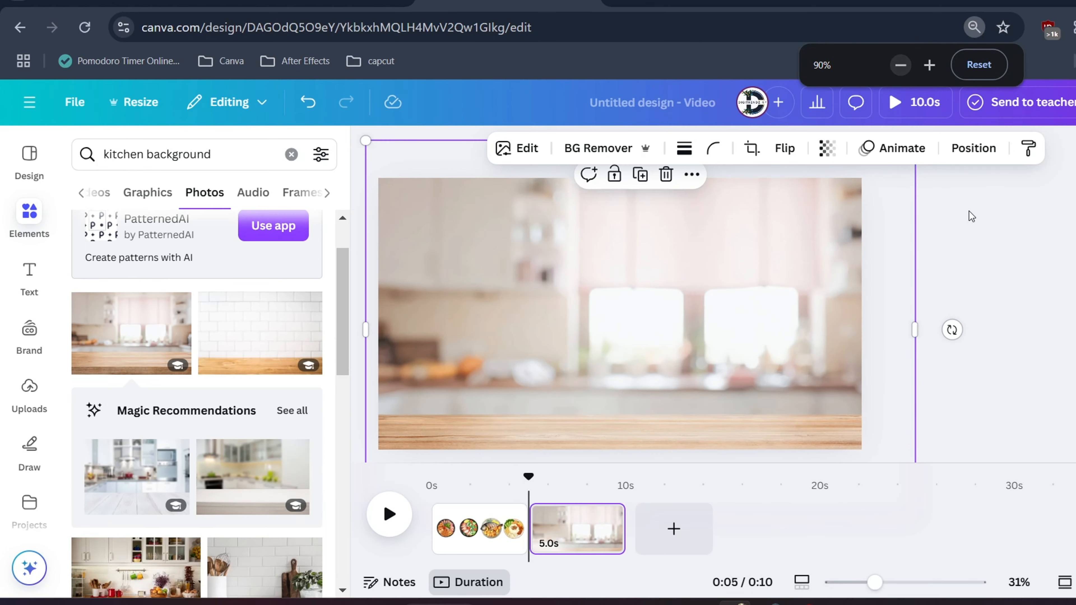
pyautogui.scroll(-2, 705, 293)
pyautogui.moveTo(450, 224); pyautogui.dragTo(460, 222)
pyautogui.moveTo(430, 175); pyautogui.dragTo(417, 167)
pyautogui.moveTo(529, 287); pyautogui.dragTo(514, 292)
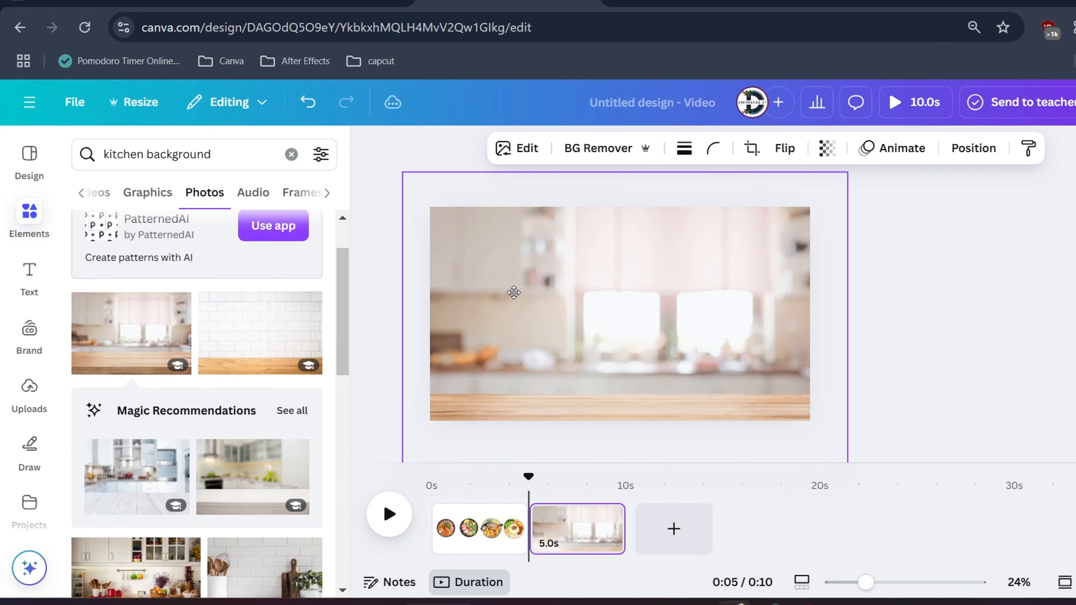
pyautogui.click(941, 369)
# Search the elements for "circle" and add a circle shape to the kitchen page
pyautogui.click(117, 153)
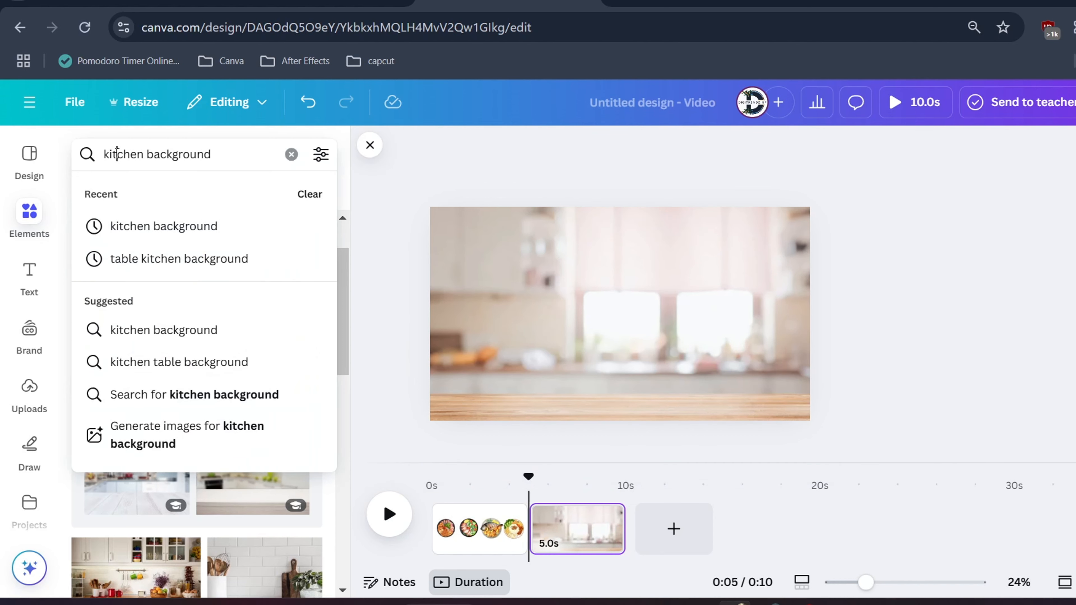
pyautogui.tripleClick(117, 153)
pyautogui.write('circle')
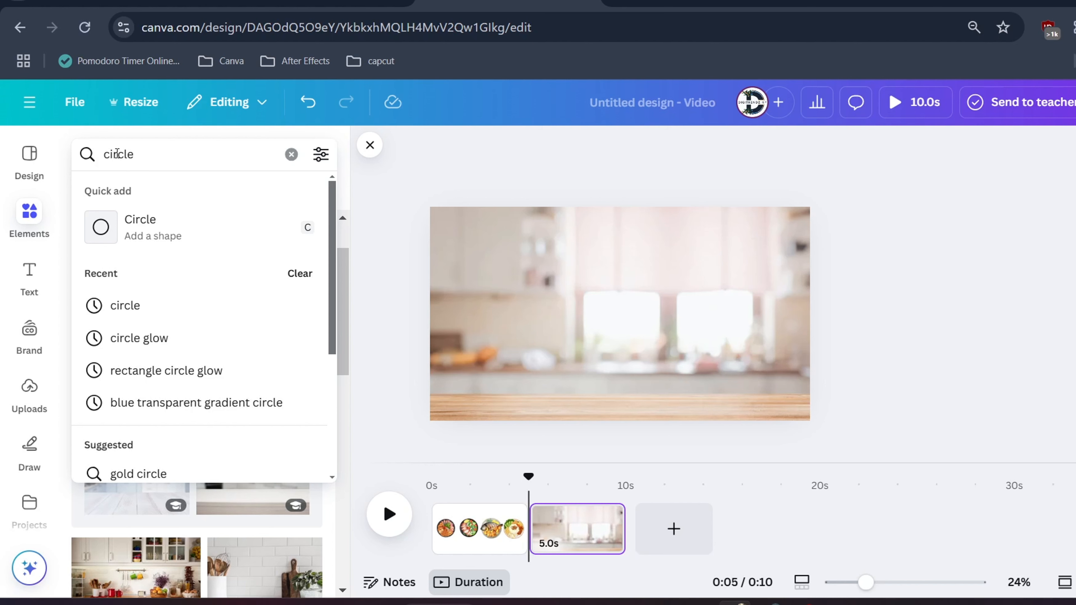
pyautogui.click(151, 220)
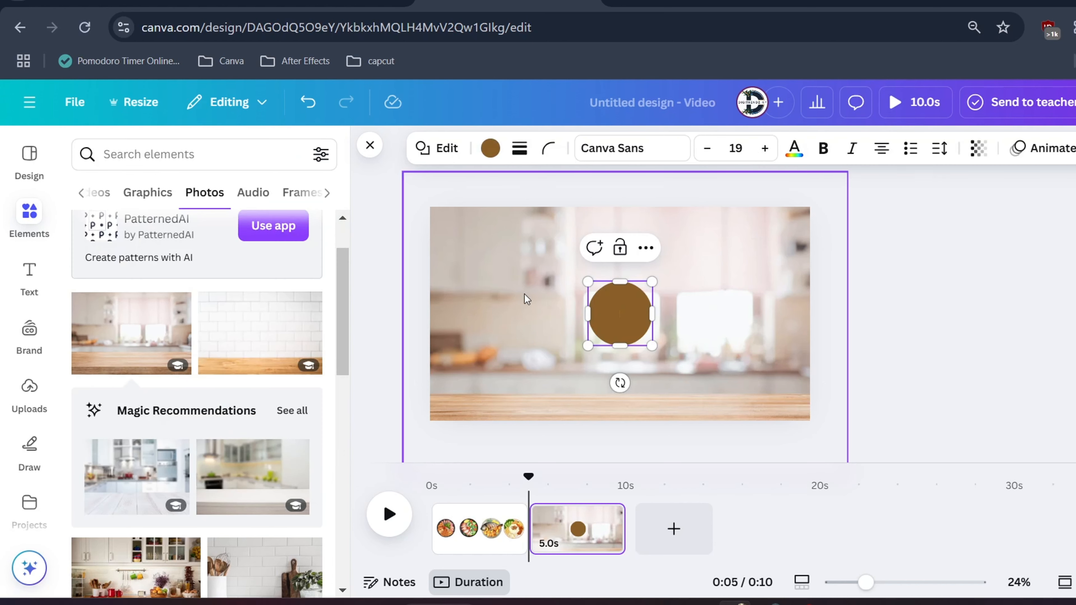
# Enlarge the brown circle to about three quarters of the page height and move it near the page centre
pyautogui.moveTo(588, 282); pyautogui.dragTo(608, 330)
pyautogui.moveTo(534, 242); pyautogui.dragTo(517, 231)
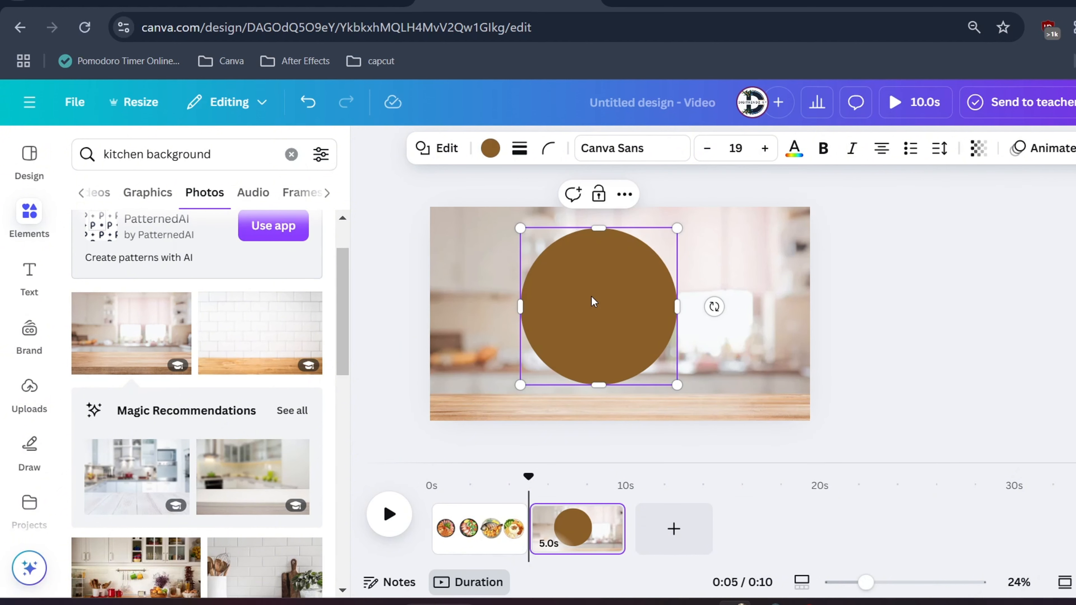
pyautogui.moveTo(593, 300); pyautogui.dragTo(603, 297)
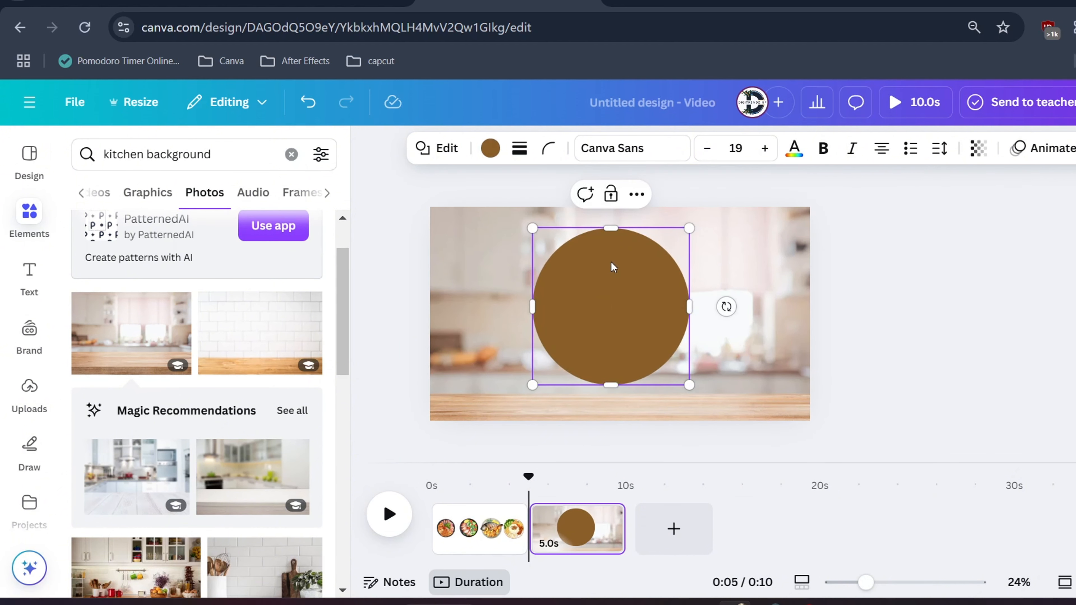
pyautogui.click(624, 312)
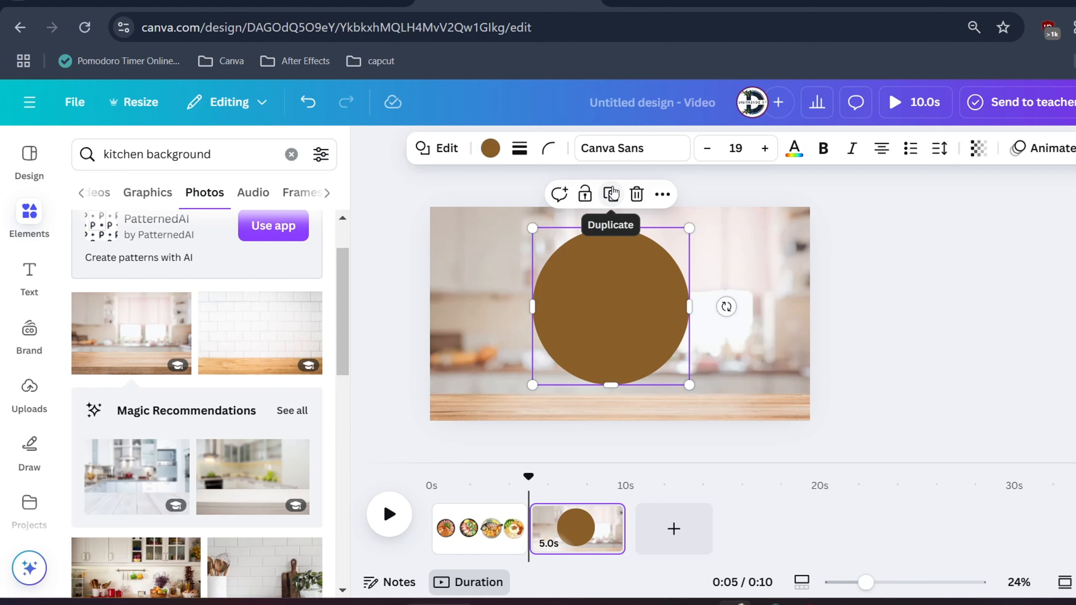
# Duplicate the brown circle, align the copy exactly over the original and colour the copy white
pyautogui.click(611, 195)
pyautogui.moveTo(610, 297); pyautogui.dragTo(607, 294)
pyautogui.click(495, 157)
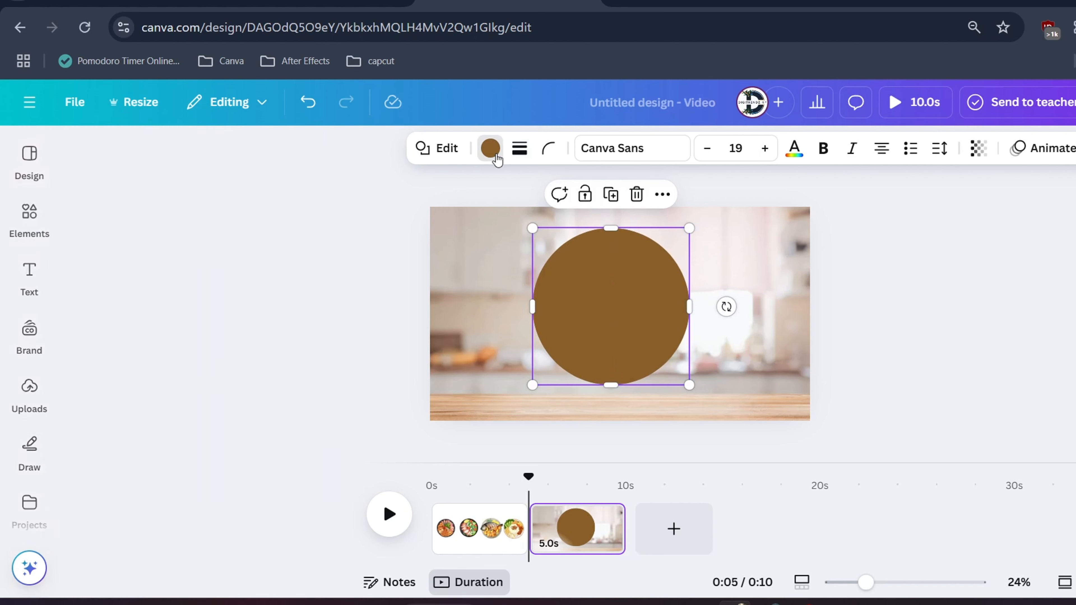
pyautogui.click(227, 273)
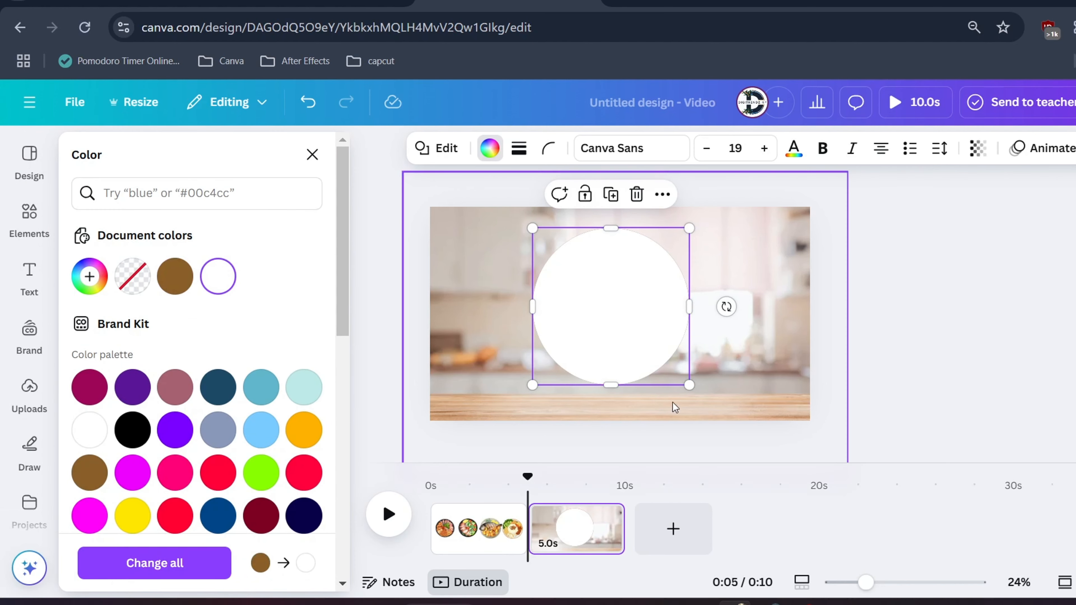
# Shrink the white circle inside the brown one and enlarge the brown circle to nearly the full page height
pyautogui.moveTo(693, 385); pyautogui.dragTo(671, 364)
pyautogui.moveTo(603, 299); pyautogui.dragTo(614, 309)
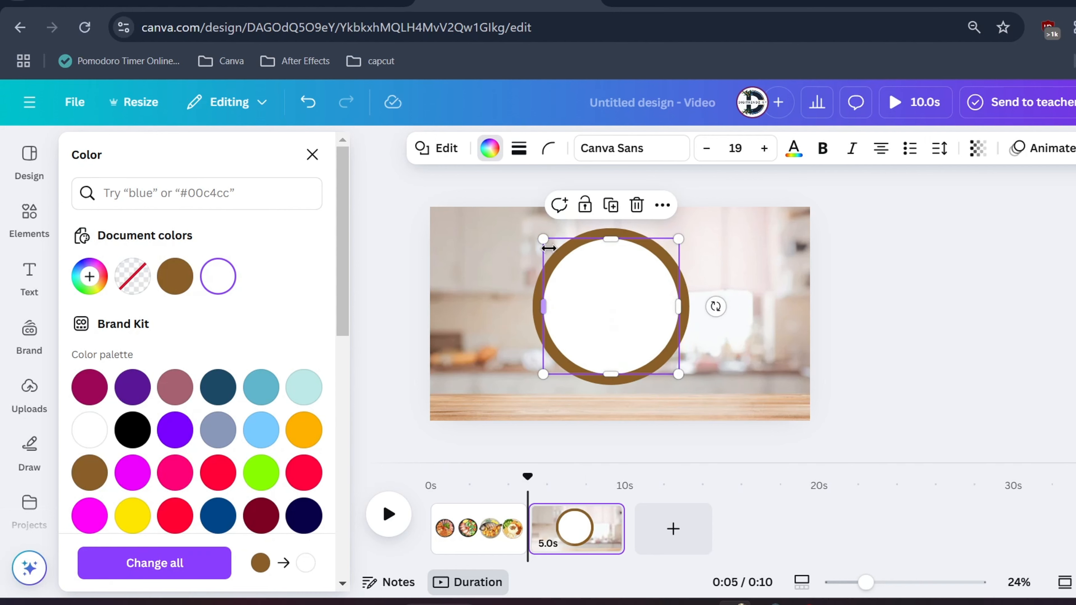
pyautogui.moveTo(542, 239); pyautogui.dragTo(516, 212)
pyautogui.click(561, 263)
pyautogui.moveTo(689, 387); pyautogui.dragTo(721, 417)
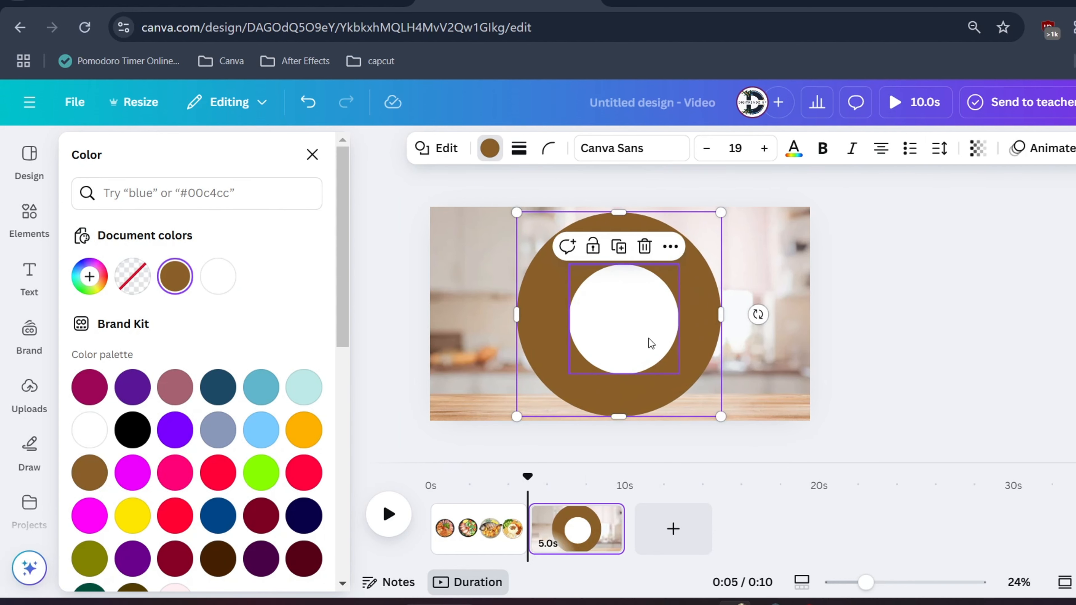
# Enlarge the white circle and centre it inside the brown circle, leaving an even brown ring around it
pyautogui.click(612, 323)
pyautogui.moveTo(618, 323); pyautogui.dragTo(597, 306)
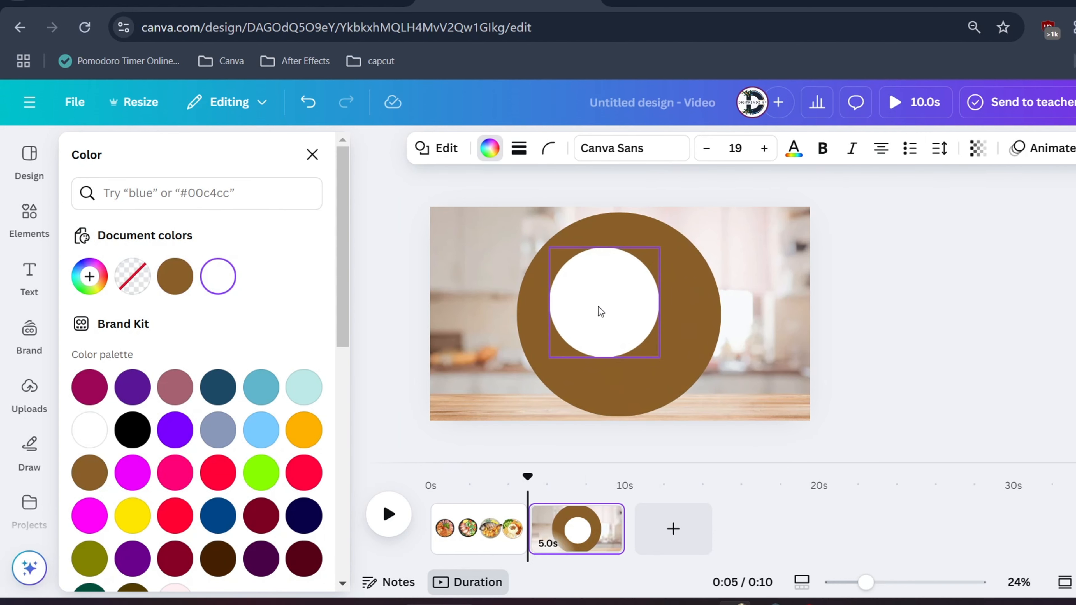
pyautogui.moveTo(659, 357); pyautogui.dragTo(695, 393)
pyautogui.moveTo(549, 247); pyautogui.dragTo(540, 239)
pyautogui.moveTo(653, 318); pyautogui.dragTo(655, 316)
pyautogui.click(742, 333)
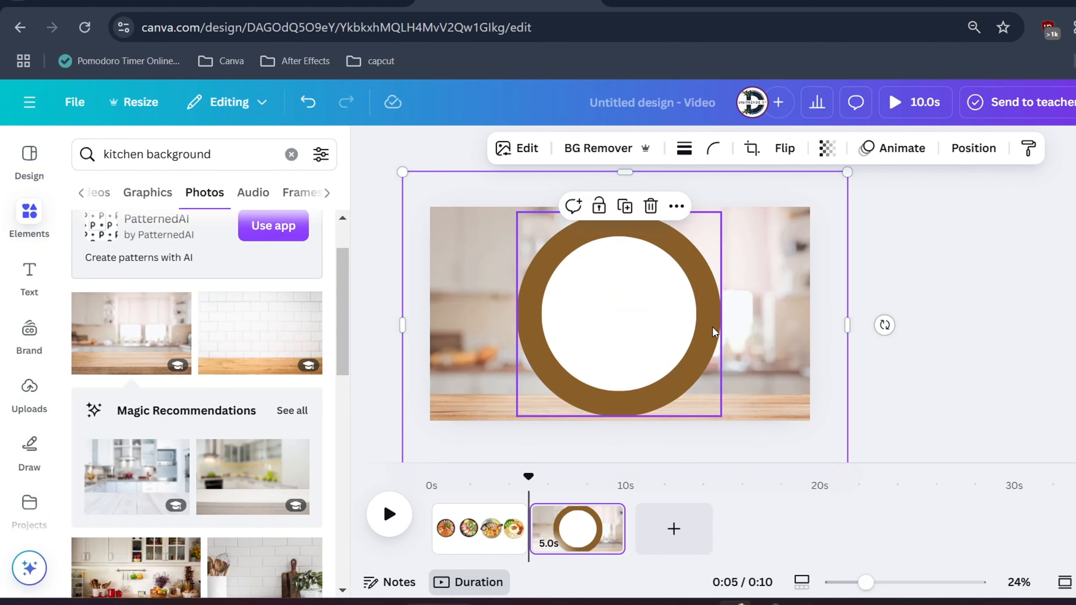
# Change the outer circle's fill from brown to the solid light tan #C0A583
pyautogui.click(713, 332)
pyautogui.click(489, 149)
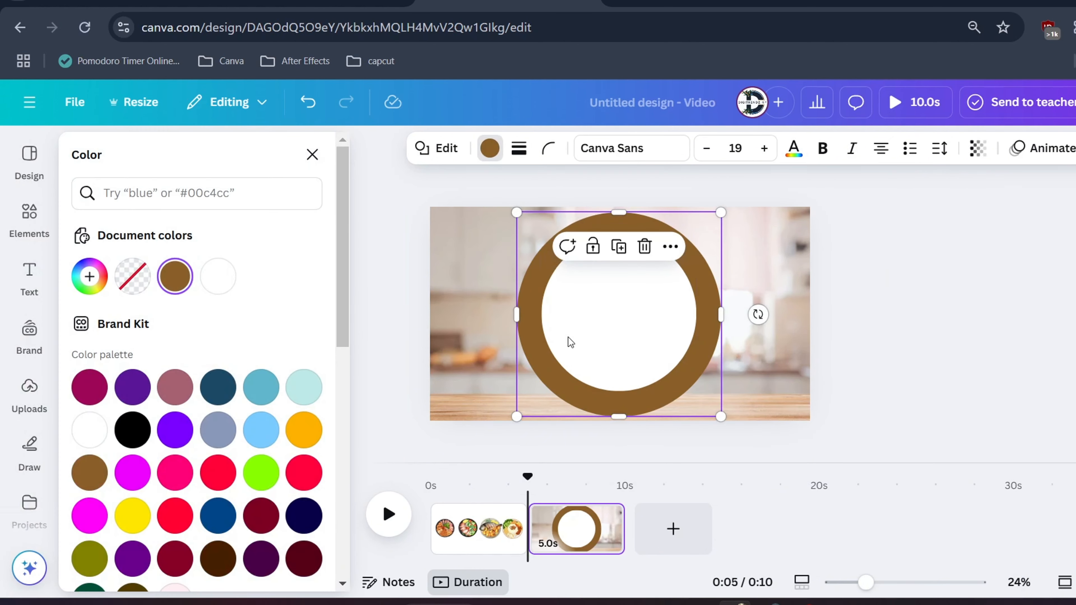
pyautogui.click(175, 276)
pyautogui.write('#D3B28A')
pyautogui.moveTo(162, 368); pyautogui.dragTo(159, 374)
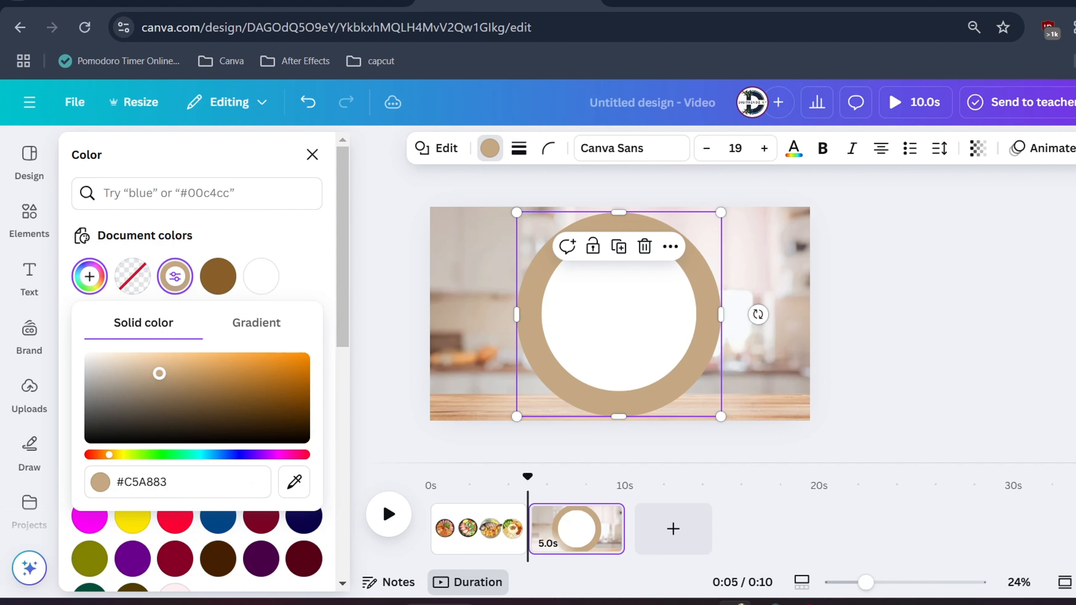
# Recolour the inner circle with the off-white #F7F0F0 sampled from the kitchen photo
pyautogui.click(605, 350)
pyautogui.click(260, 276)
pyautogui.click(294, 482)
pyautogui.click(742, 271)
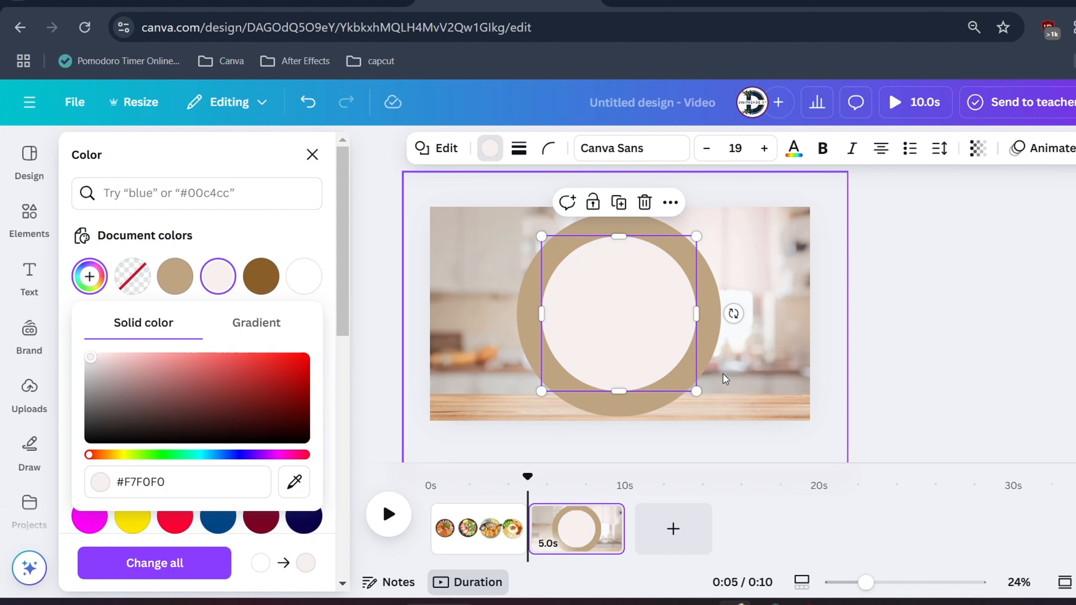
pyautogui.click(734, 371)
pyautogui.click(654, 339)
pyautogui.click(763, 389)
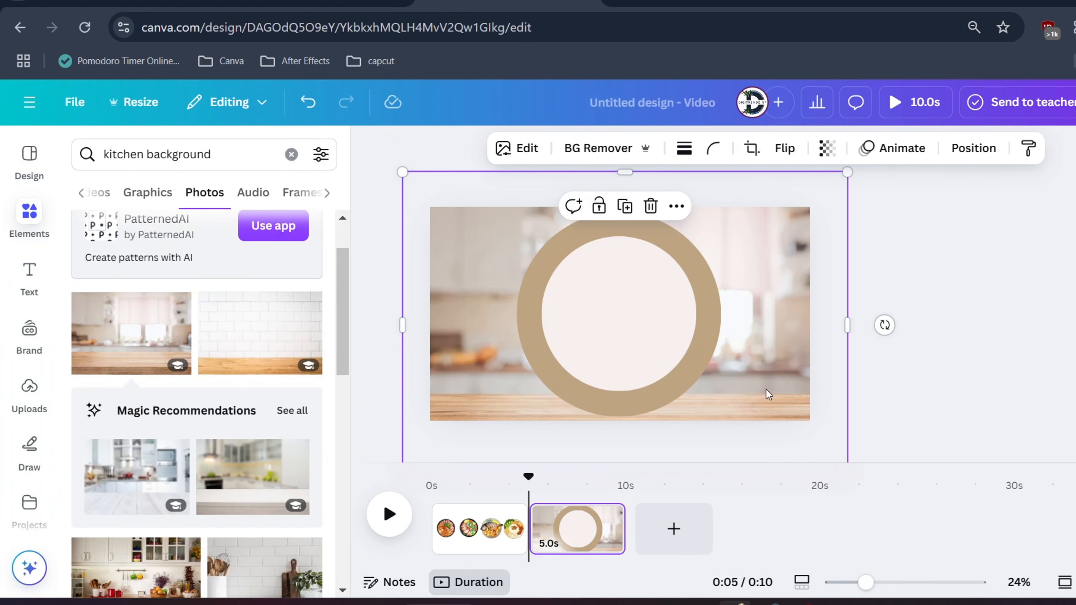
pyautogui.moveTo(682, 372); pyautogui.dragTo(636, 352)
pyautogui.hotkey('ctrl', 'z')
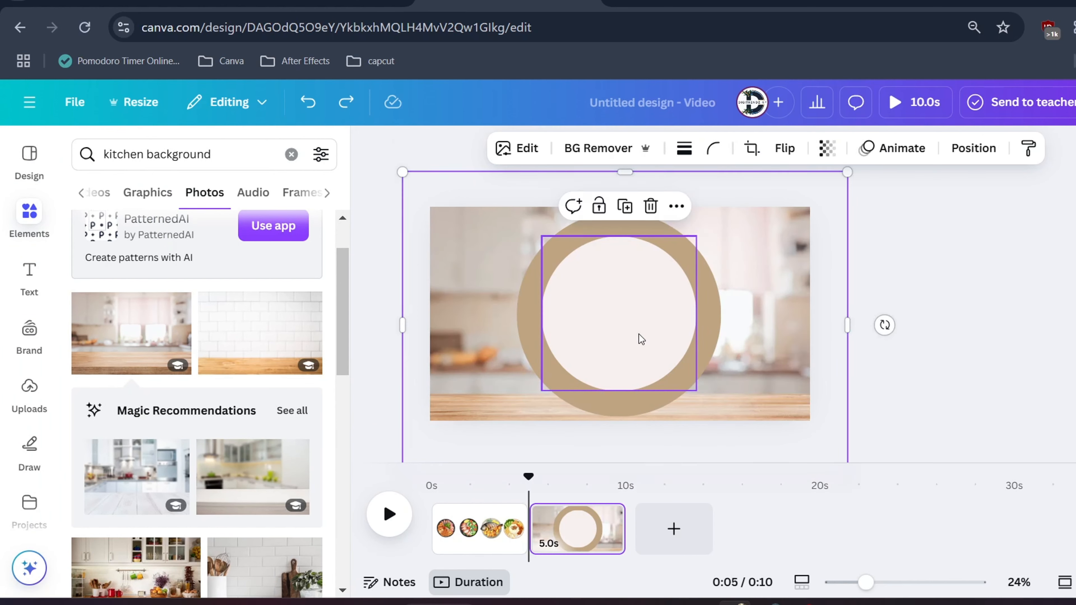
# Group the tan outer circle and the off-white inner circle into a single plate
pyautogui.moveTo(476, 343); pyautogui.dragTo(476, 334)
pyautogui.click(684, 328)
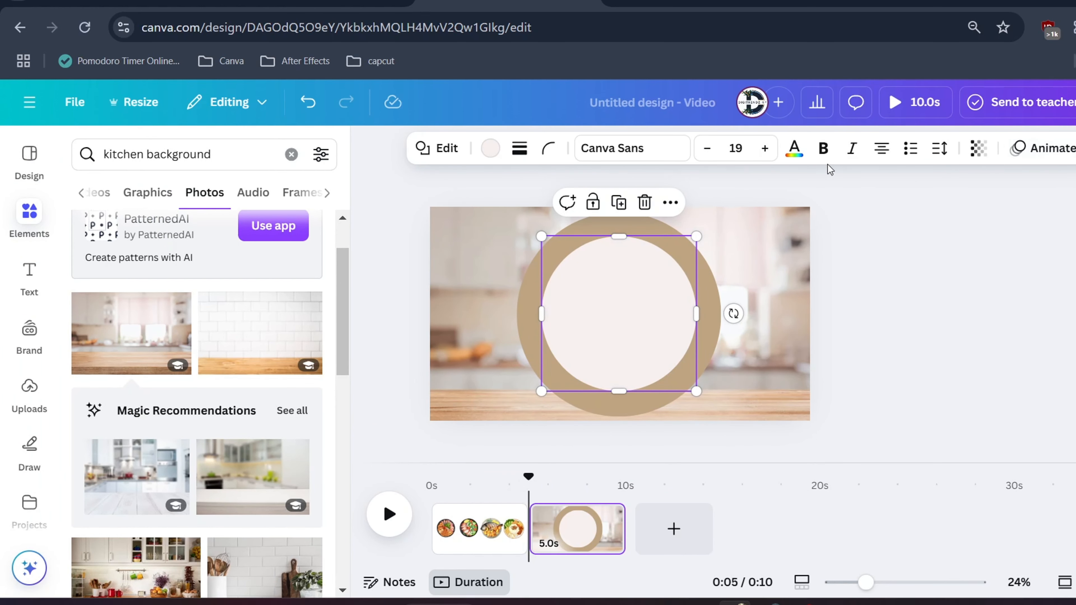
pyautogui.rightClick(591, 302)
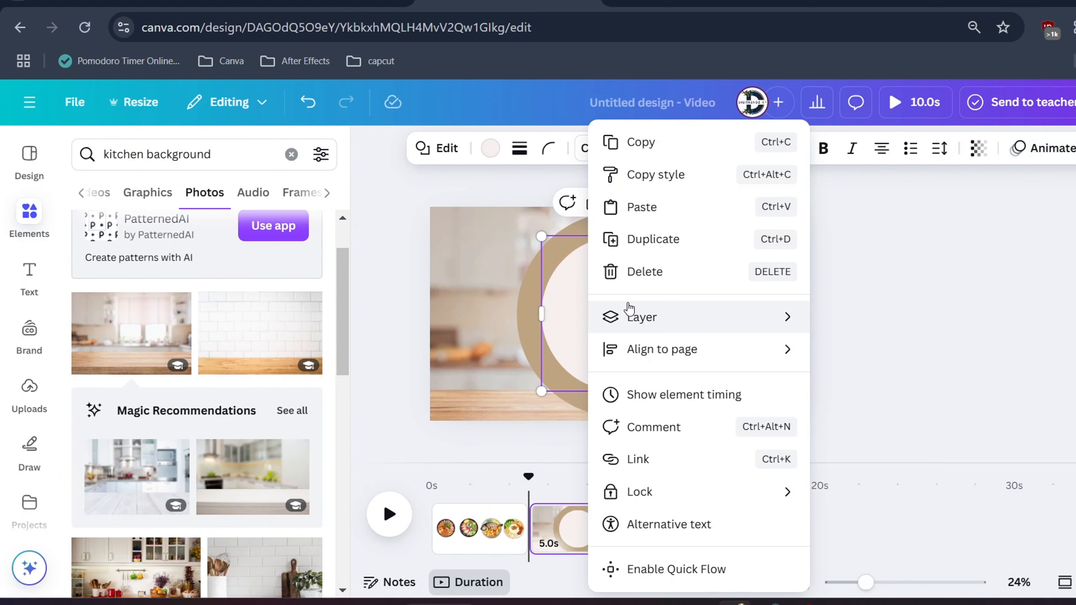
pyautogui.moveTo(632, 322)
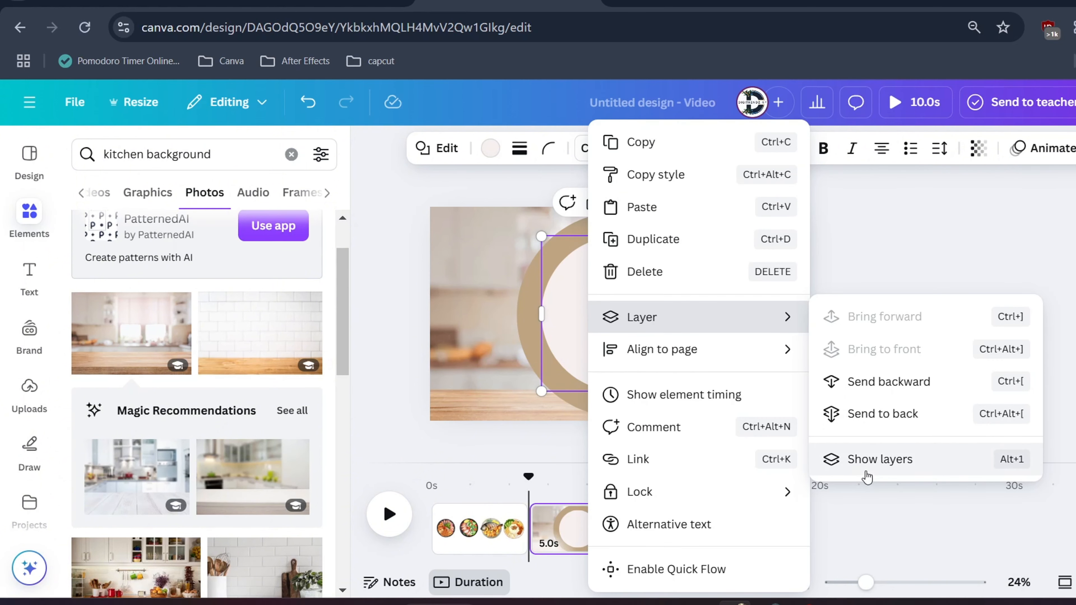
pyautogui.click(866, 465)
pyautogui.click(215, 358)
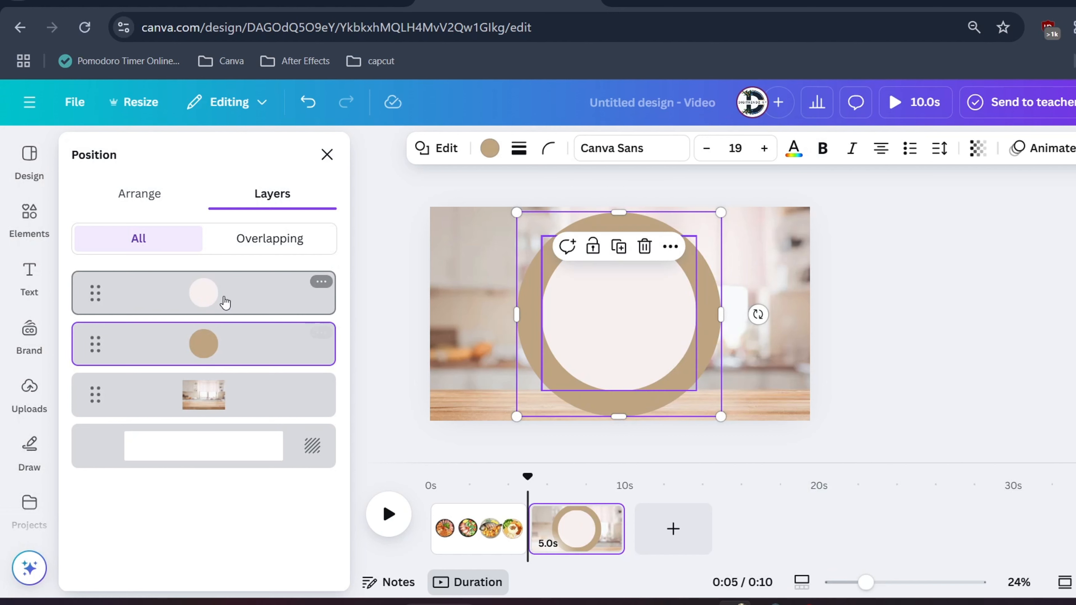
pyautogui.keyDown('shift'); pyautogui.click(300, 291); pyautogui.keyUp('shift')
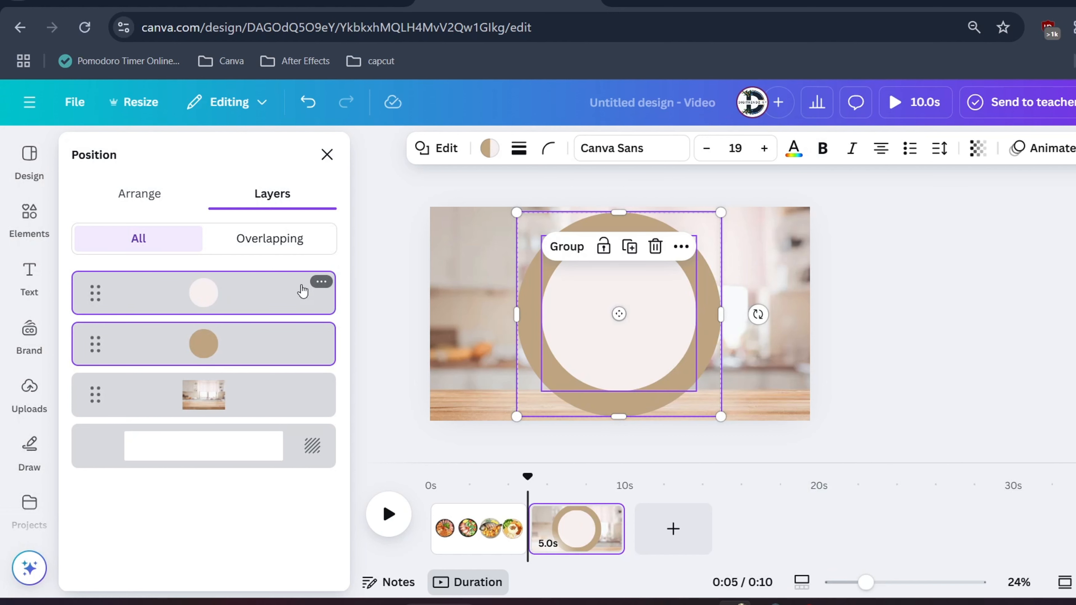
pyautogui.click(566, 246)
# Shrink the grouped plate and centre it on the kitchen page, leaving clear space around it
pyautogui.moveTo(589, 302); pyautogui.dragTo(610, 316)
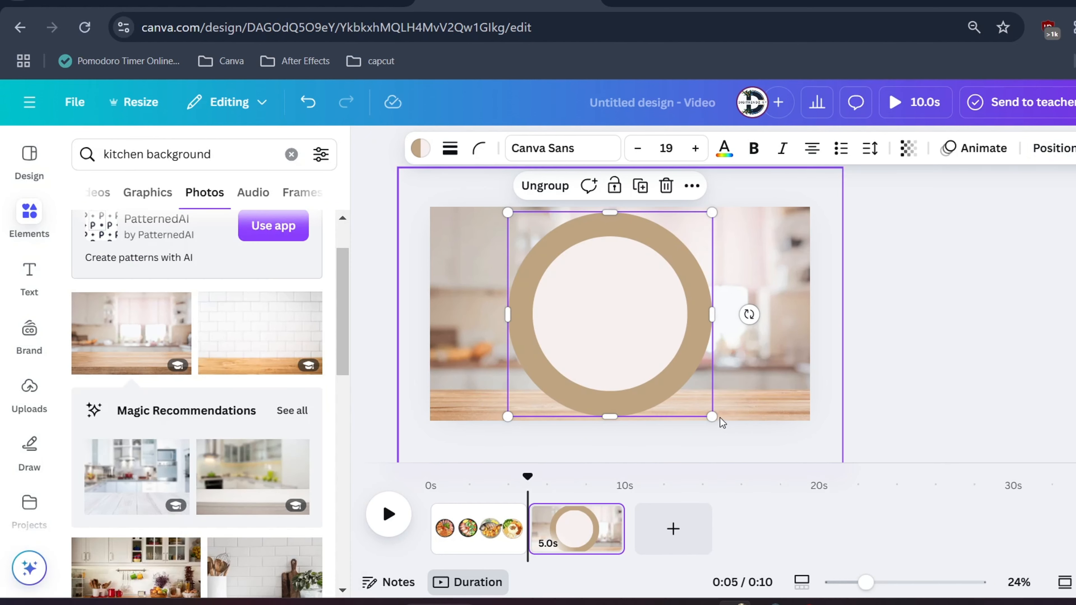
pyautogui.click(656, 360)
pyautogui.moveTo(713, 417); pyautogui.dragTo(681, 386)
pyautogui.moveTo(587, 309); pyautogui.dragTo(607, 321)
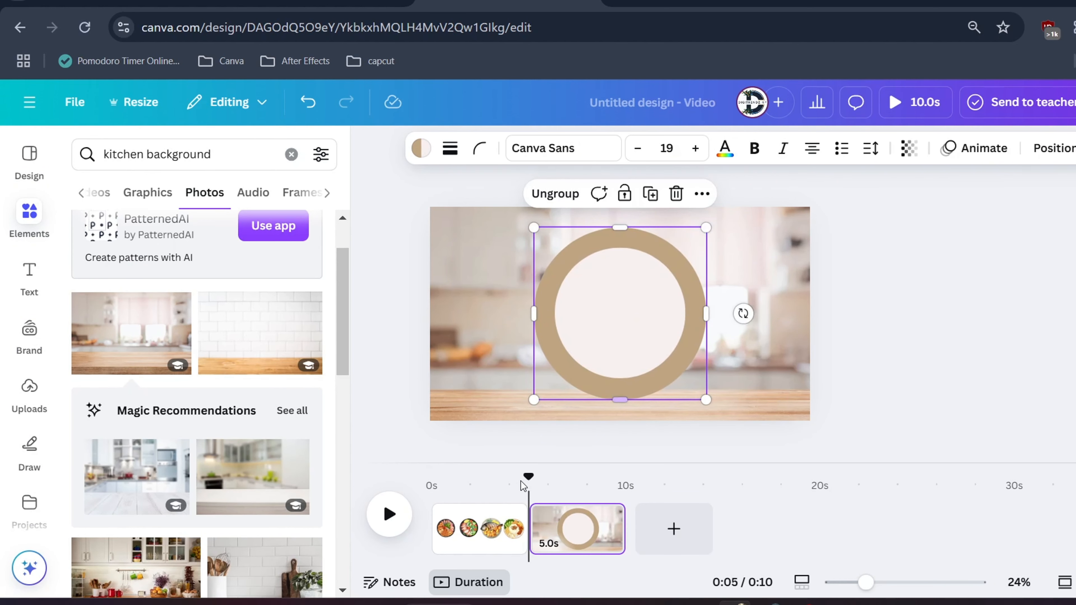
# Copy the first dish from page 1 to the kitchen page, shrink it and place it on the lower edge of the tan ring
pyautogui.click(490, 546)
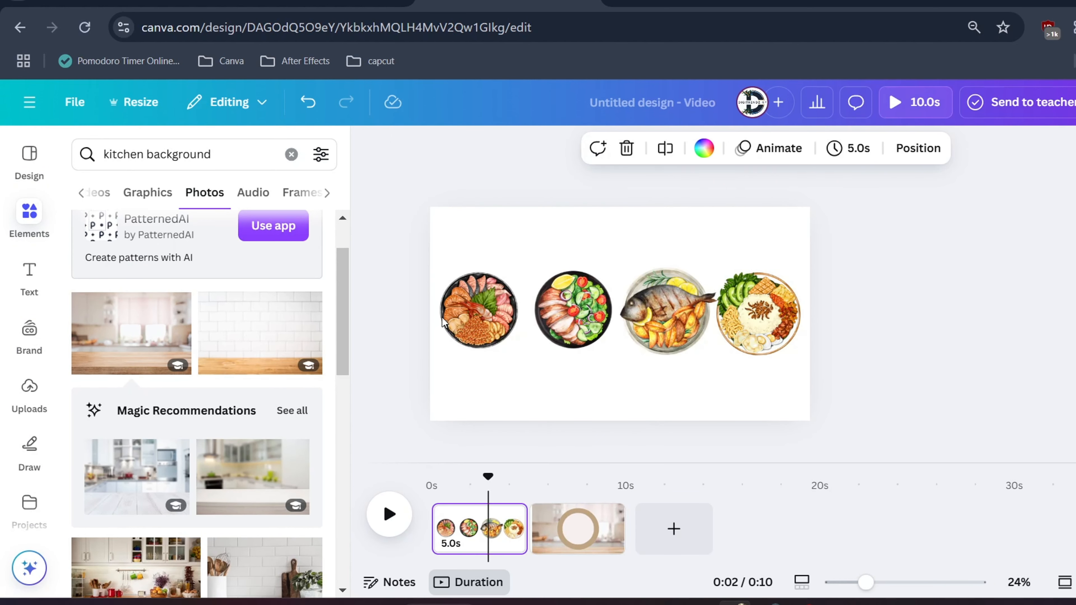
pyautogui.click(467, 315)
pyautogui.hotkey('ctrl', 'c')
pyautogui.click(584, 529)
pyautogui.hotkey('ctrl', 'v')
pyautogui.moveTo(479, 310); pyautogui.dragTo(620, 377)
pyautogui.moveTo(704, 398); pyautogui.dragTo(619, 372)
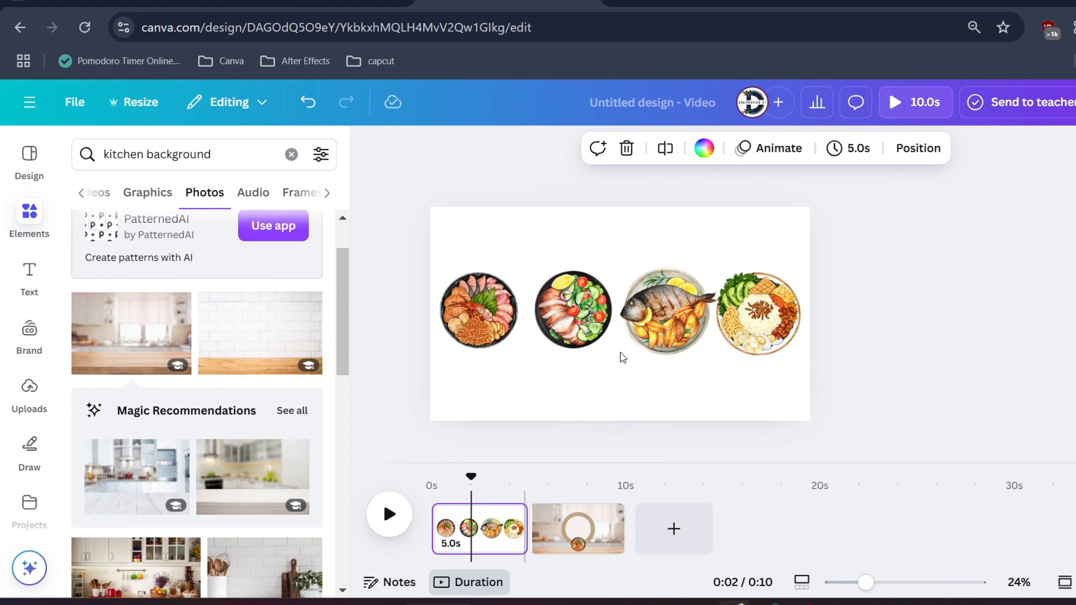
# Copy the salad dish from page 1 to the kitchen page, shrink it and place it on the ring's left edge
pyautogui.click(572, 311)
pyautogui.hotkey('ctrl', 'c')
pyautogui.click(582, 526)
pyautogui.hotkey('ctrl', 'v')
pyautogui.moveTo(572, 310); pyautogui.dragTo(552, 313)
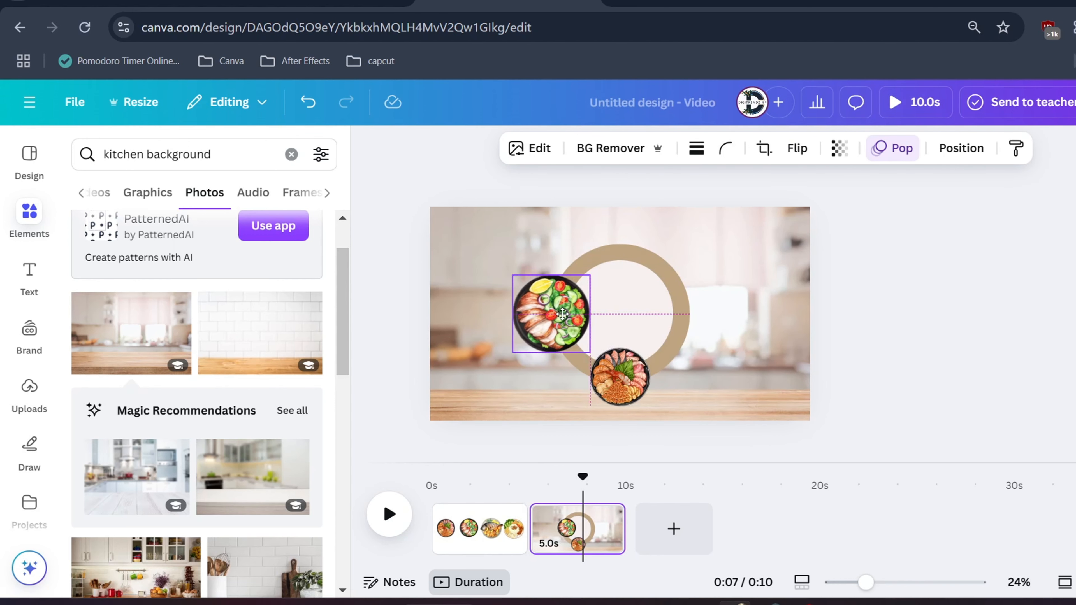
pyautogui.moveTo(591, 353); pyautogui.dragTo(575, 337)
pyautogui.moveTo(547, 300)
pyautogui.mouseDown()
pyautogui.moveTo(623, 371)
pyautogui.moveTo(551, 301)
pyautogui.mouseUp()
# Copy the fish dish from page 1 to the kitchen page, shrink it and place it on the ring's right edge
pyautogui.click(490, 527)
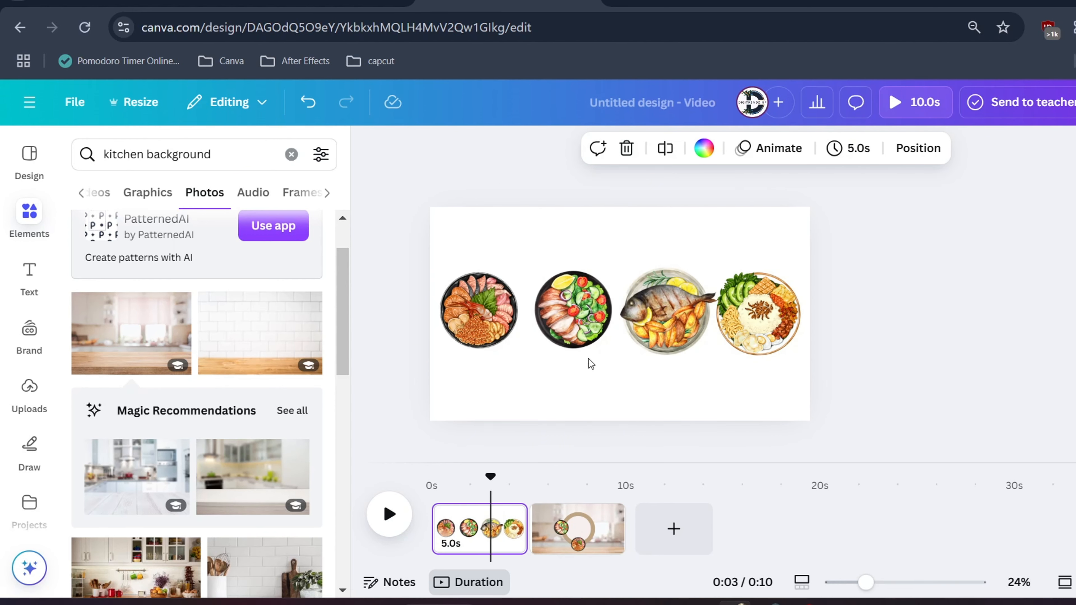
pyautogui.click(661, 325)
pyautogui.click(572, 547)
pyautogui.hotkey('ctrl', 'v')
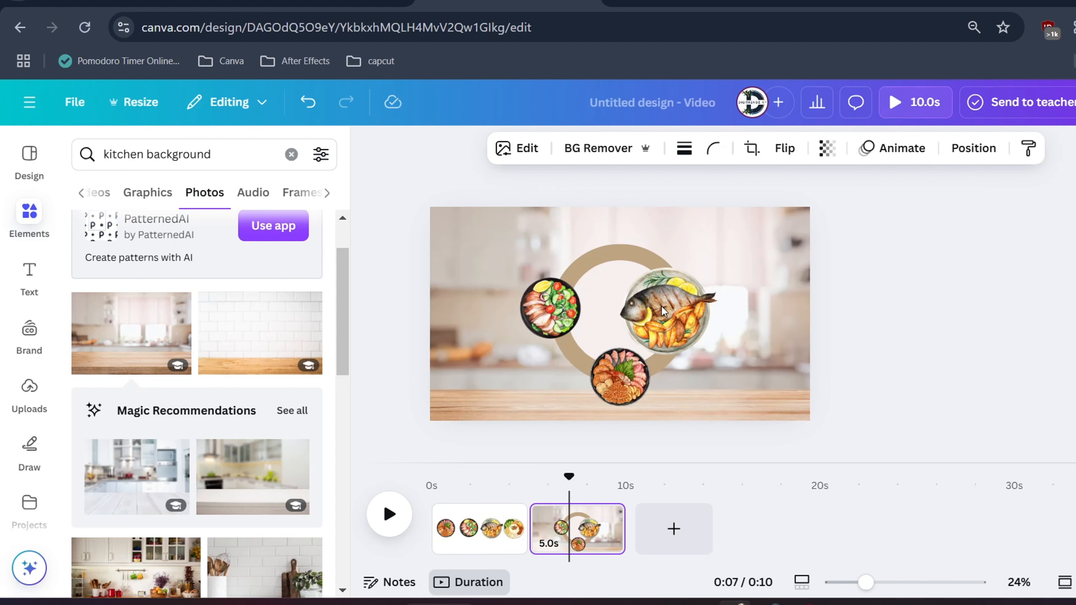
pyautogui.moveTo(717, 354); pyautogui.dragTo(699, 338)
pyautogui.moveTo(669, 311); pyautogui.dragTo(645, 399)
pyautogui.moveTo(614, 371); pyautogui.dragTo(683, 308)
# Copy the fourth dish from page 1 to the kitchen page, shrink it and place it on the ring's upper edge
pyautogui.click(482, 529)
pyautogui.click(746, 300)
pyautogui.hotkey('ctrl', 'c')
pyautogui.click(573, 532)
pyautogui.hotkey('ctrl', 'v')
pyautogui.moveTo(749, 314); pyautogui.dragTo(684, 319)
pyautogui.moveTo(735, 360); pyautogui.dragTo(617, 250)
pyautogui.click(907, 333)
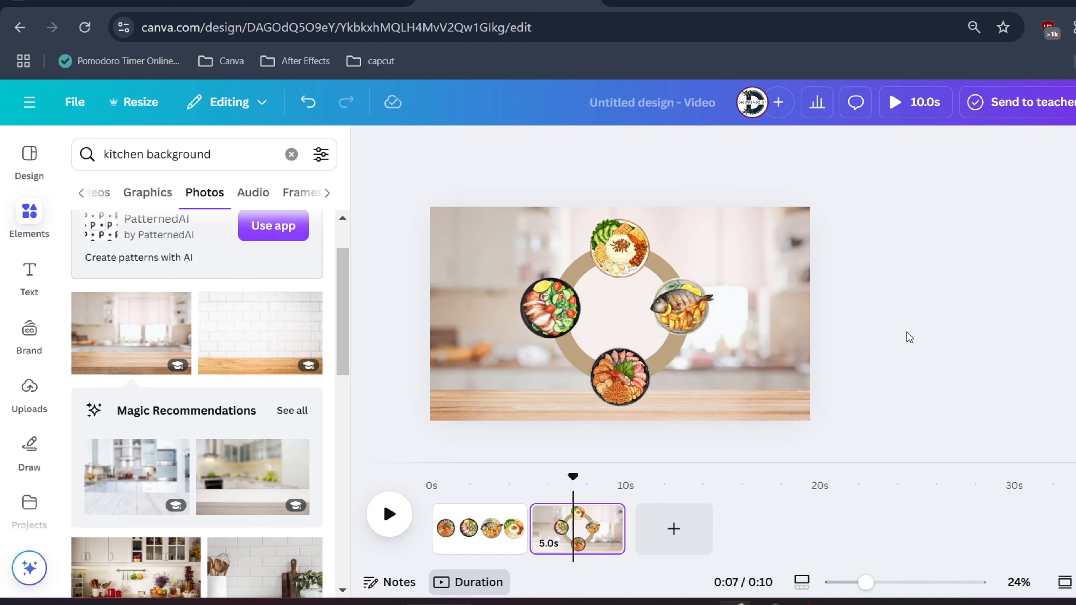
# Group the four dishes with the ring plate into one wheel and try rotating it
pyautogui.click(758, 352)
pyautogui.click(943, 378)
pyautogui.moveTo(729, 360); pyautogui.dragTo(545, 262)
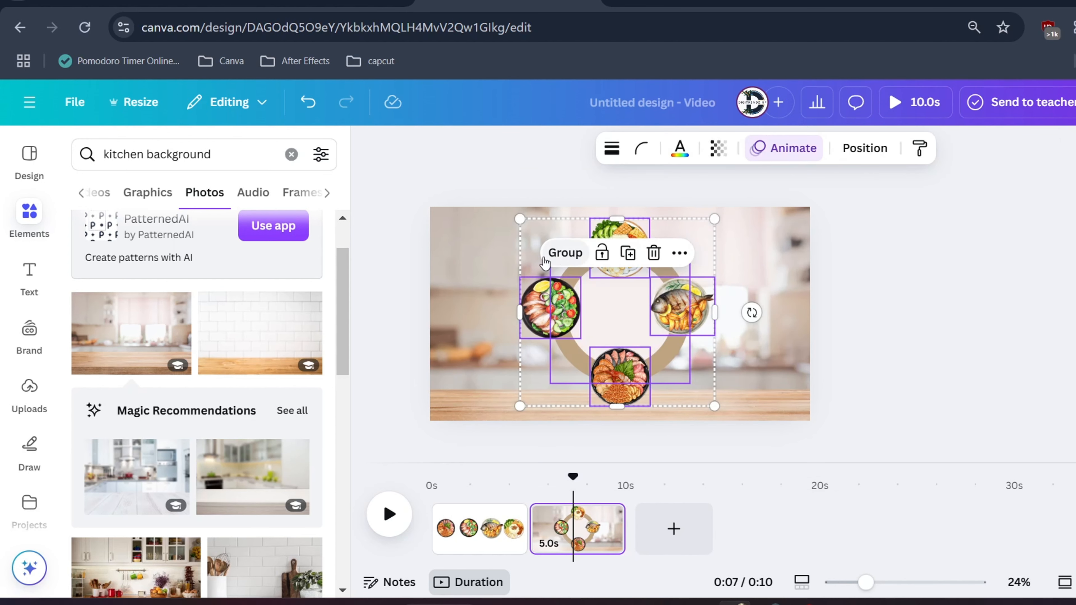
pyautogui.click(564, 253)
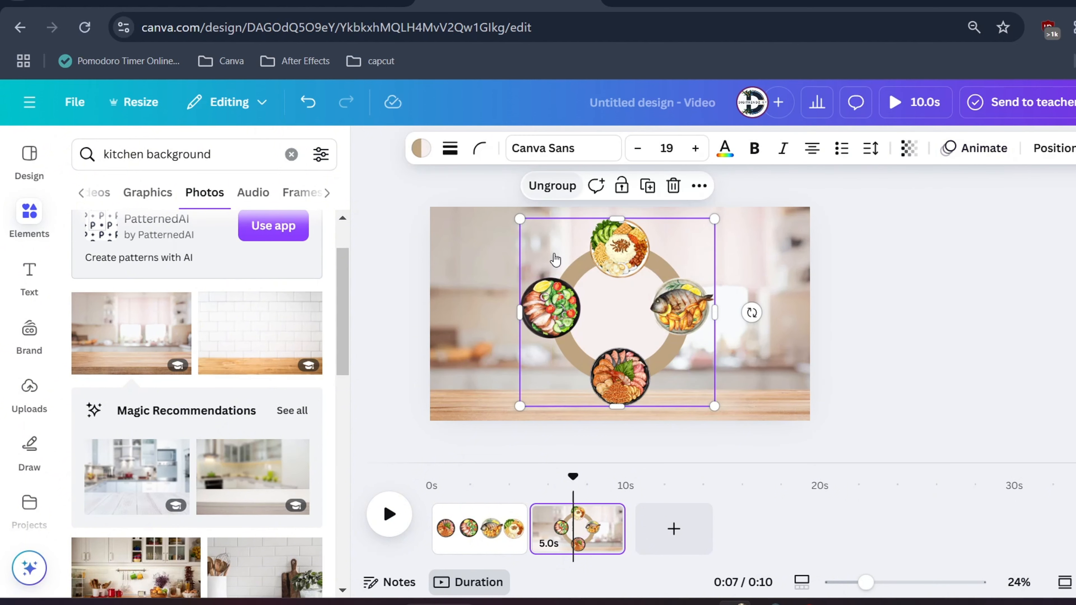
pyautogui.moveTo(751, 312); pyautogui.dragTo(725, 310)
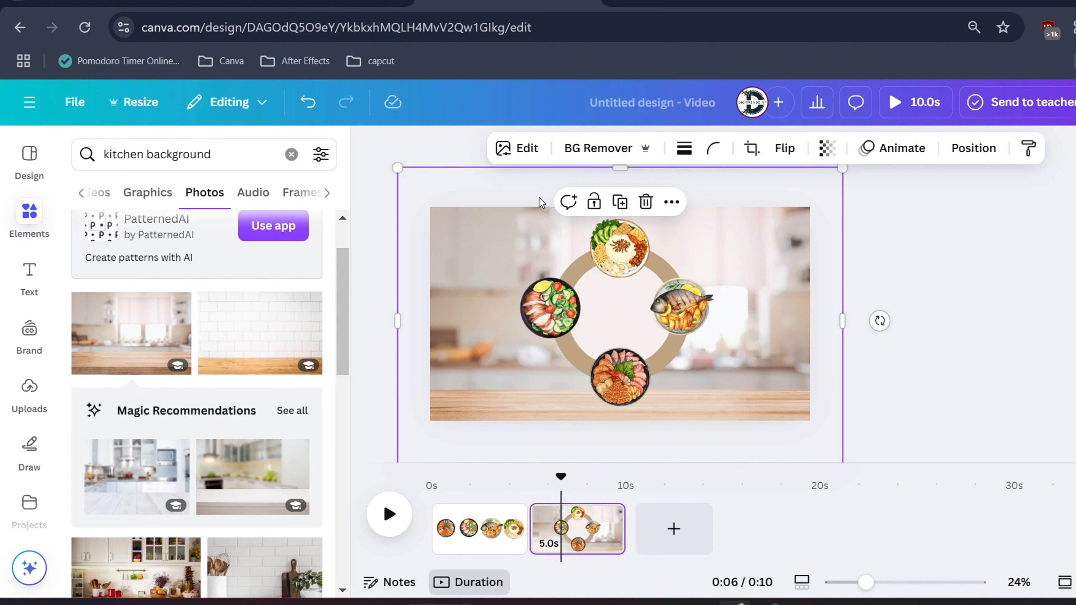
# Enlarge the dish wheel well beyond the page and shift it towards the page's upper-right corner
pyautogui.click(538, 252)
pyautogui.moveTo(524, 216); pyautogui.dragTo(366, 140)
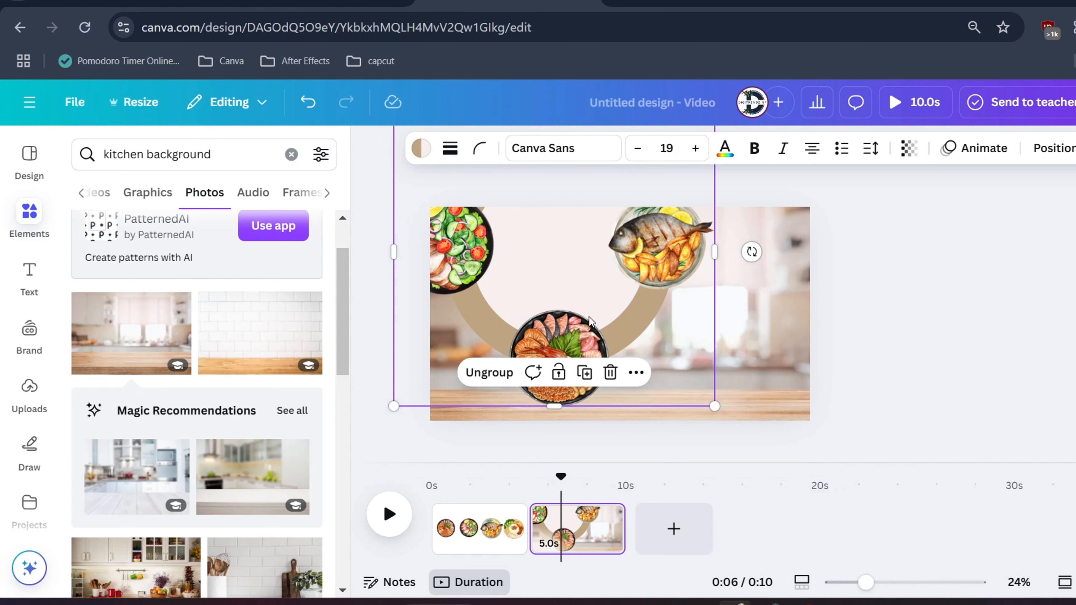
pyautogui.moveTo(580, 322); pyautogui.dragTo(763, 326)
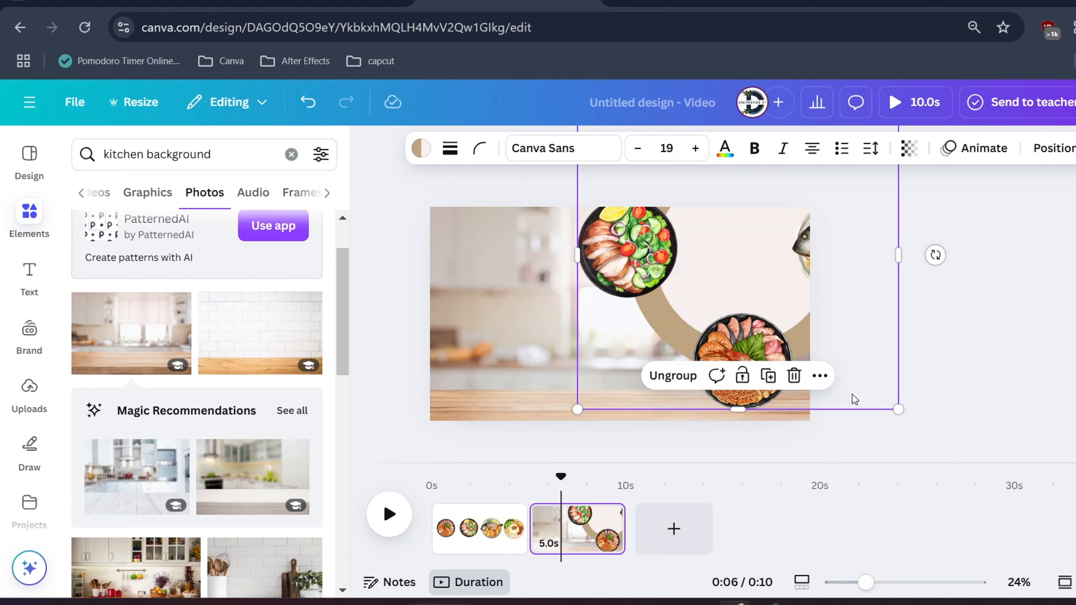
pyautogui.moveTo(899, 409); pyautogui.dragTo(976, 493)
pyautogui.moveTo(760, 365); pyautogui.dragTo(703, 214)
# Adjust the wheel's size and position in the upper-right corner and rotate it so only the first dish shows in full
pyautogui.moveTo(800, 252); pyautogui.dragTo(741, 294)
pyautogui.moveTo(898, 186); pyautogui.dragTo(822, 260)
pyautogui.moveTo(984, 298); pyautogui.dragTo(753, 423)
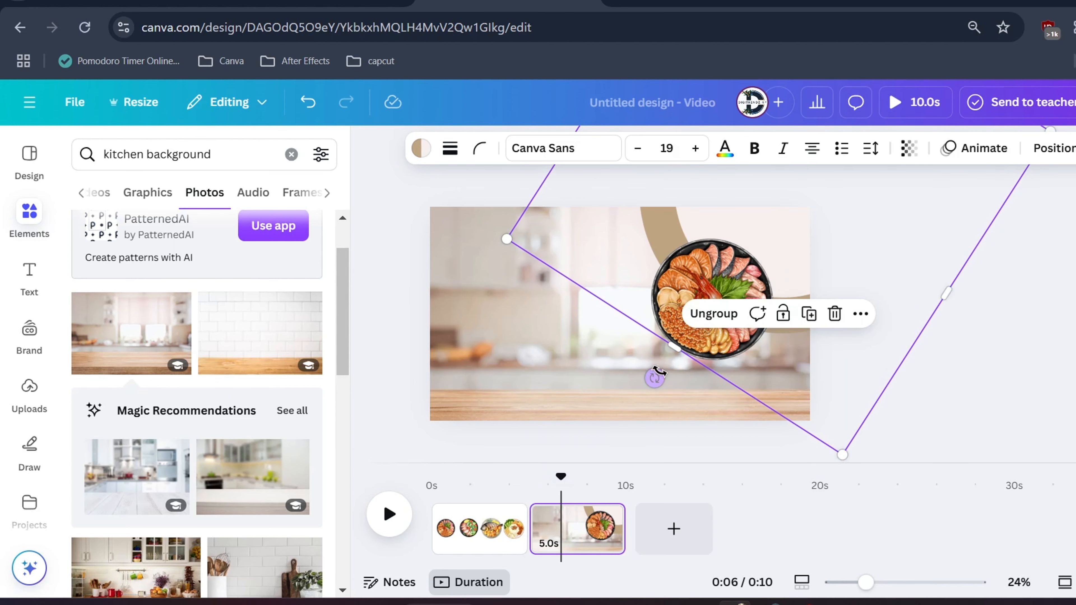
pyautogui.moveTo(654, 378)
pyautogui.mouseDown()
pyautogui.moveTo(476, 211)
pyautogui.moveTo(489, 60)
pyautogui.moveTo(694, 367)
pyautogui.moveTo(661, 363)
pyautogui.moveTo(653, 377)
pyautogui.mouseUp()
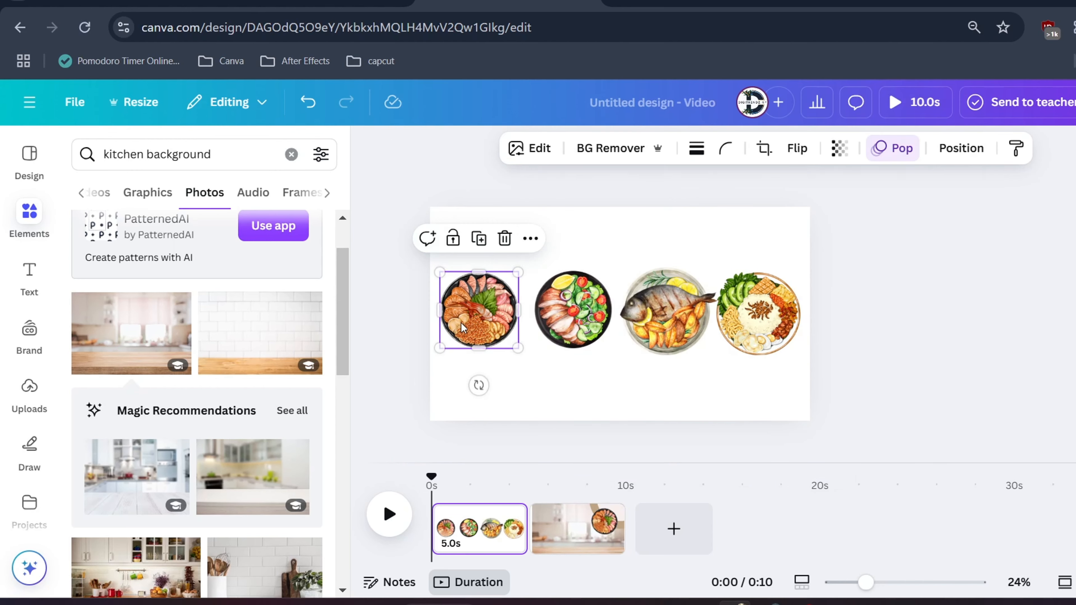
# Copy all four separate dishes from page 1 onto the kitchen page
pyautogui.click(572, 309)
pyautogui.click(478, 310)
pyautogui.keyDown('shift'); pyautogui.click(750, 322); pyautogui.keyUp('shift')
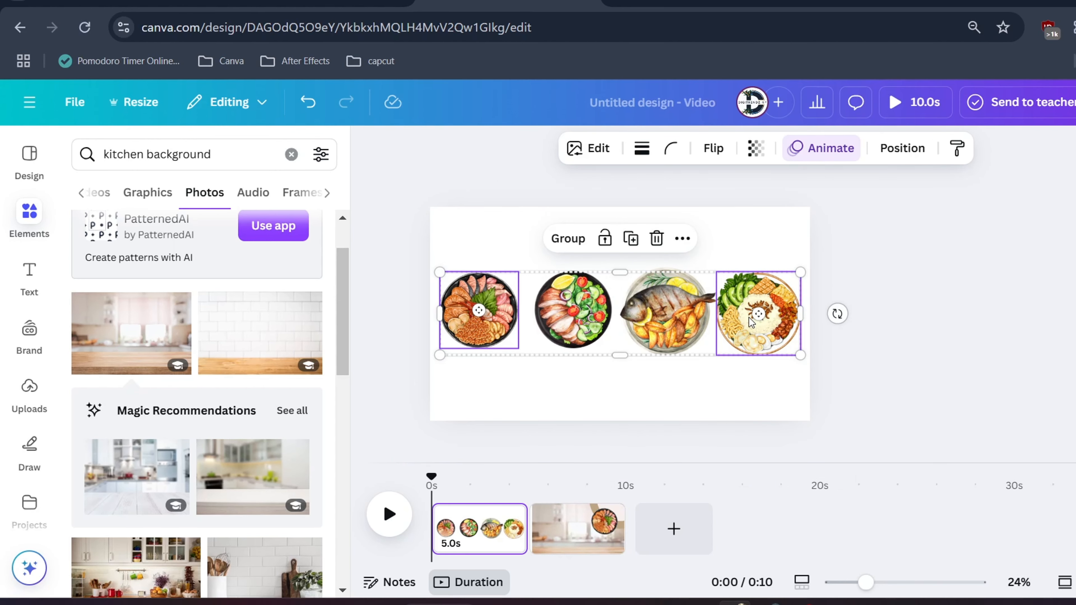
pyautogui.click(588, 553)
pyautogui.hotkey('ctrl', 'v')
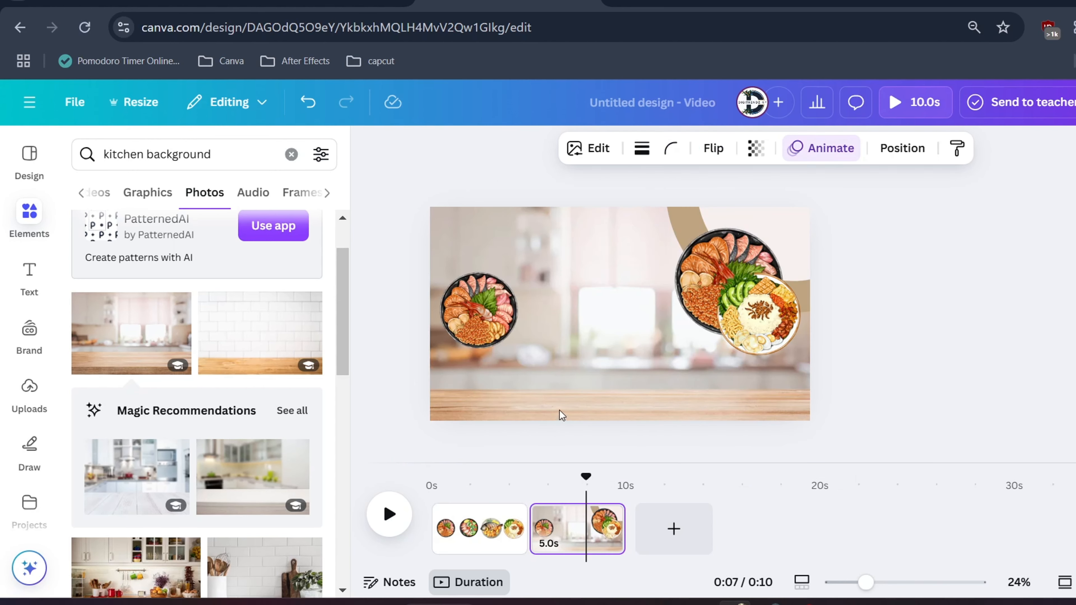
pyautogui.click(463, 530)
pyautogui.click(572, 320)
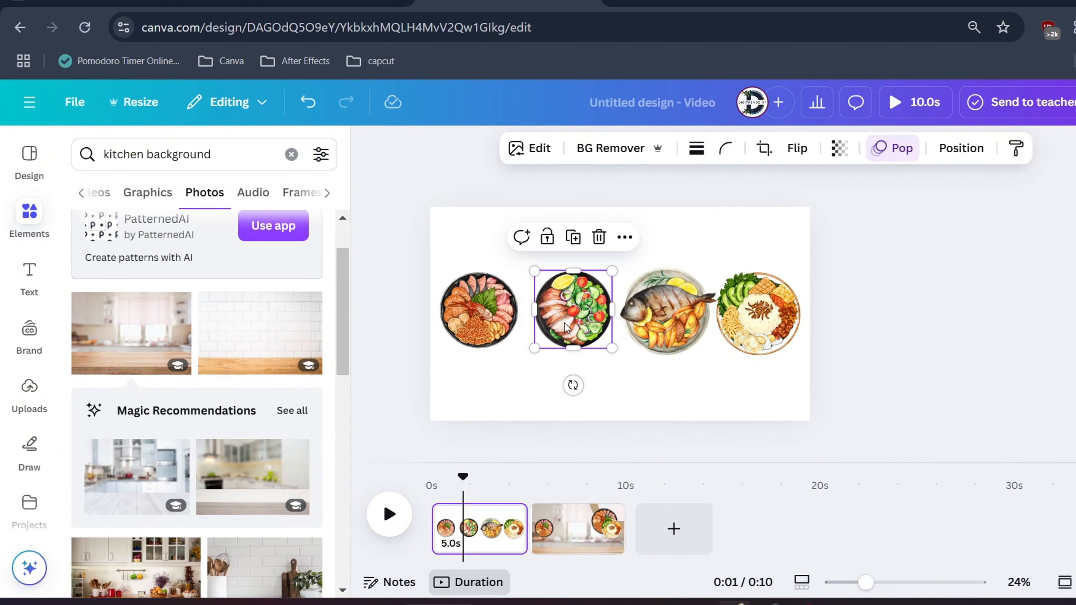
pyautogui.keyDown('shift'); pyautogui.click(626, 324); pyautogui.keyUp('shift')
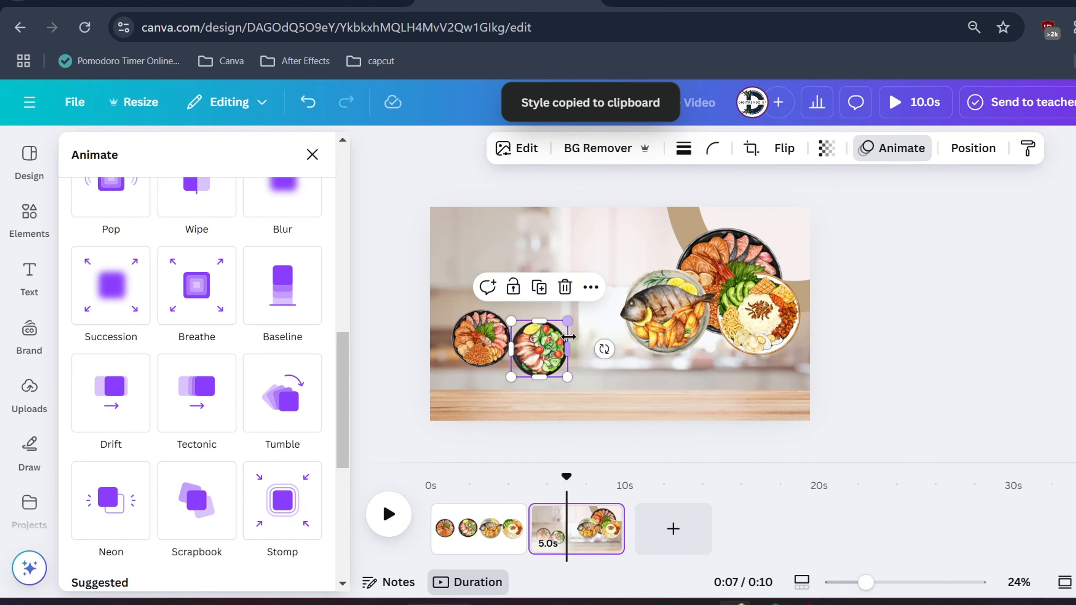
# Shrink the copied salad and fish dishes and line them up in a row beside the first dish
pyautogui.moveTo(544, 348); pyautogui.dragTo(553, 339)
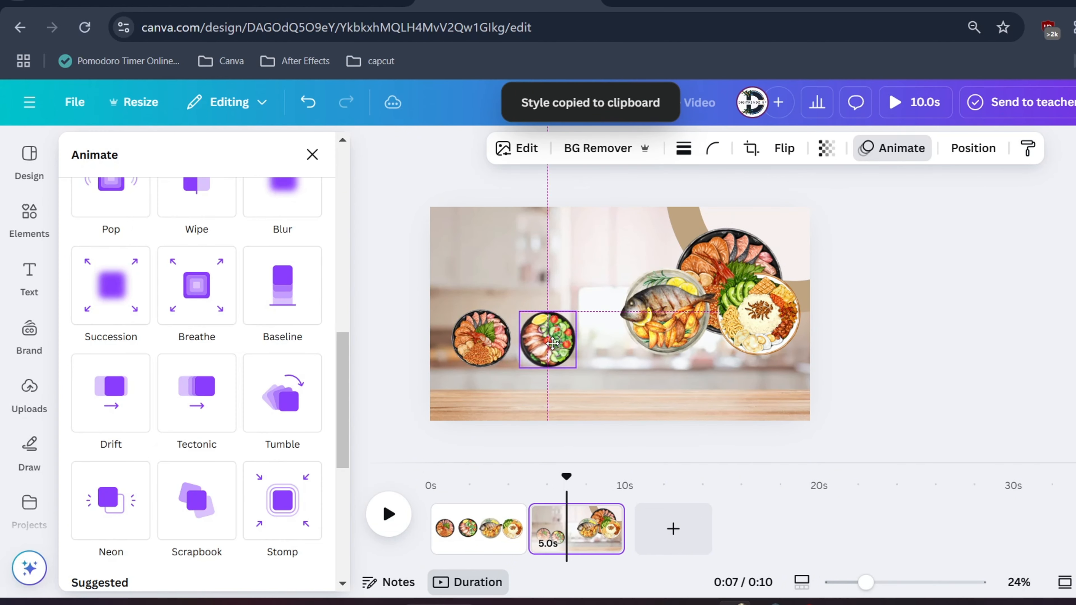
pyautogui.click(668, 314)
pyautogui.moveTo(717, 268); pyautogui.dragTo(613, 341)
pyautogui.moveTo(636, 320); pyautogui.dragTo(652, 307)
pyautogui.moveTo(622, 334); pyautogui.dragTo(620, 339)
# Shrink the first small dish a little more and even out the spacing between the first three dishes
pyautogui.click(491, 327)
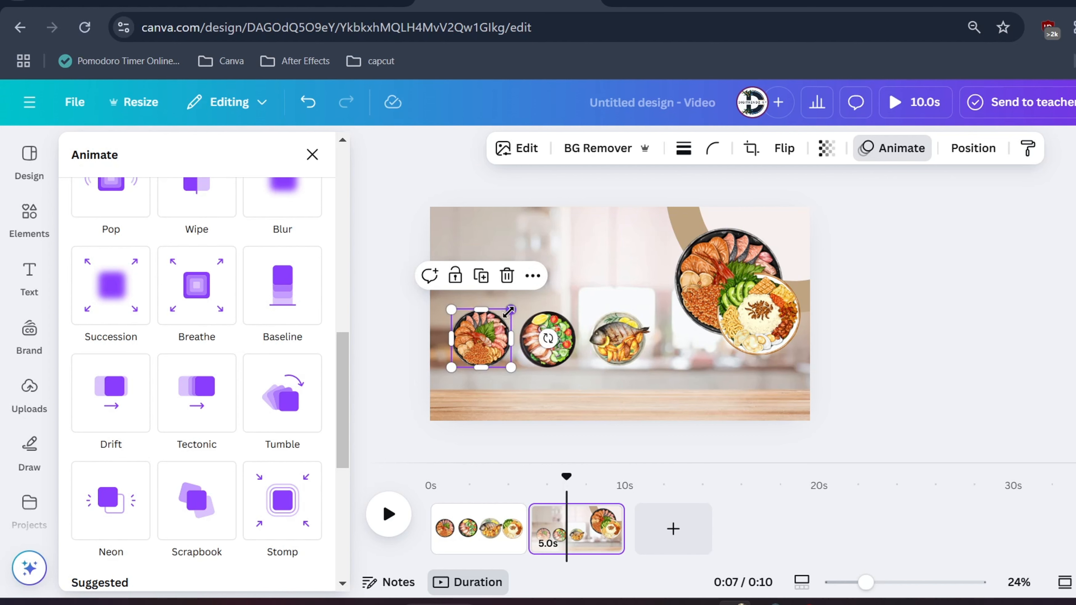
pyautogui.moveTo(508, 313); pyautogui.dragTo(484, 330)
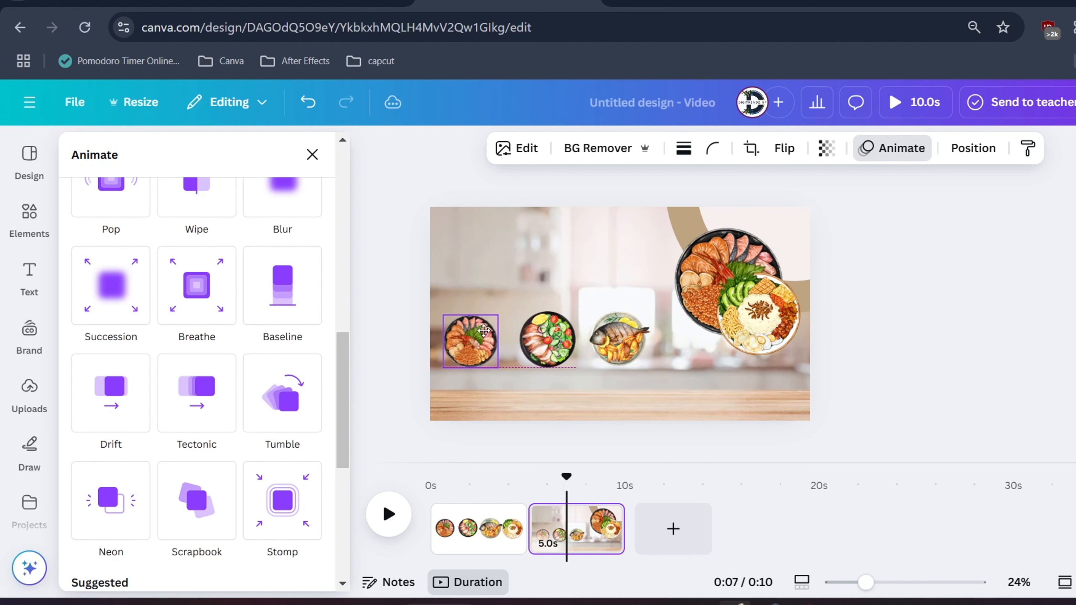
pyautogui.click(570, 329)
pyautogui.moveTo(570, 330)
pyautogui.mouseDown()
pyautogui.moveTo(554, 328)
pyautogui.moveTo(557, 315)
pyautogui.mouseUp()
pyautogui.moveTo(614, 334); pyautogui.dragTo(593, 337)
# Shrink the fourth dish, add it to the end of the row, and lower the row to just above the wooden counter
pyautogui.click(762, 307)
pyautogui.moveTo(800, 272); pyautogui.dragTo(637, 320)
pyautogui.moveTo(477, 345); pyautogui.dragTo(478, 351)
# Rotate the large dish wheel to preview its different dishes and return it to the first dish
pyautogui.click(735, 279)
pyautogui.click(901, 148)
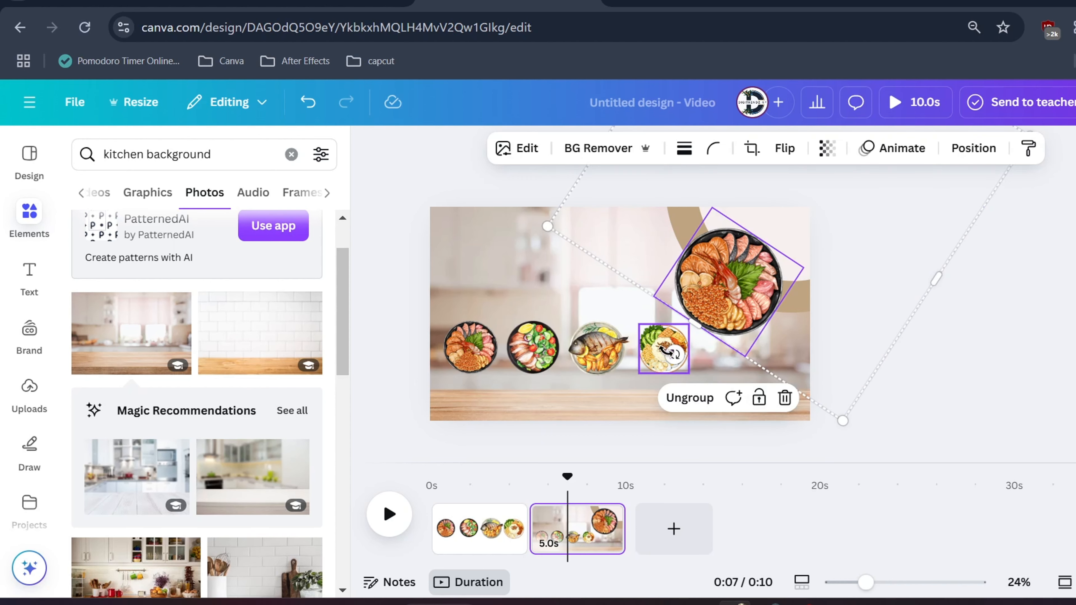
pyautogui.moveTo(674, 353); pyautogui.dragTo(709, 380)
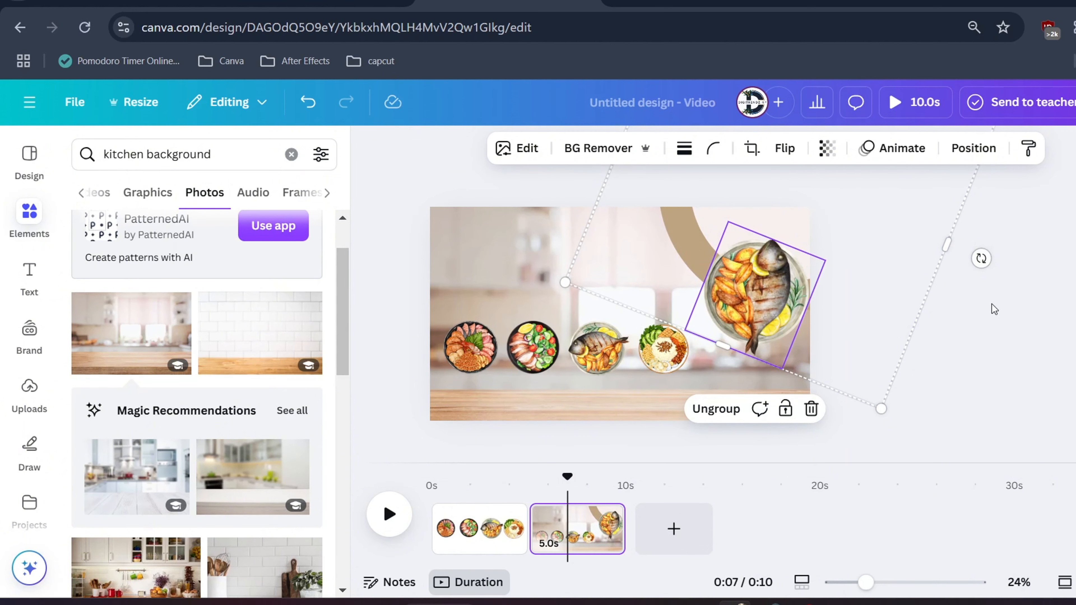
pyautogui.moveTo(982, 257); pyautogui.dragTo(758, 288)
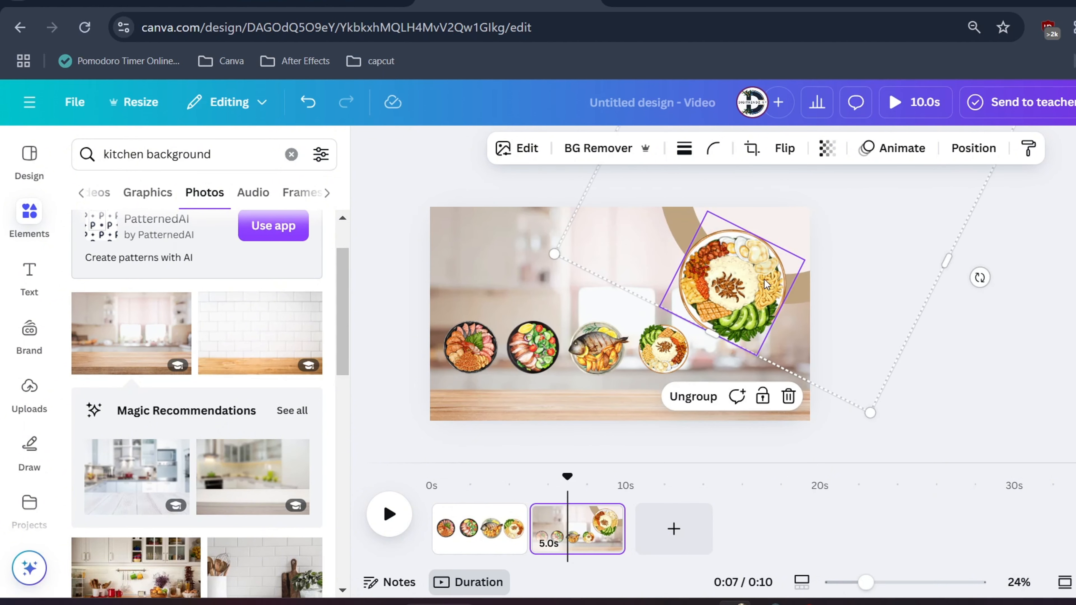
pyautogui.click(964, 357)
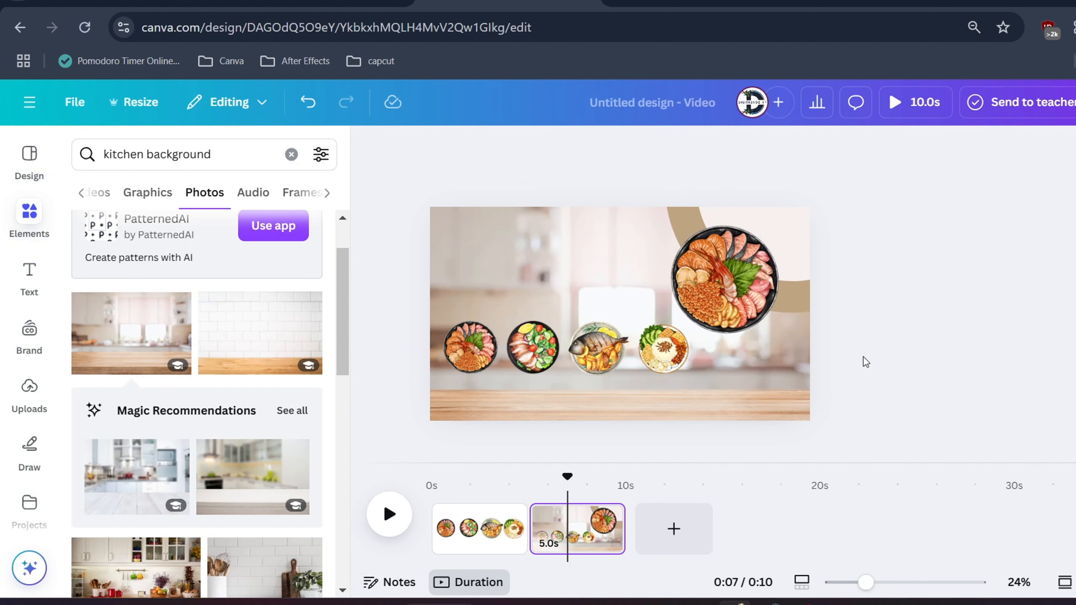
# Add a rectangle over the first small dish and stretch it vertically until it covers the dish with a margin
pyautogui.press('r')
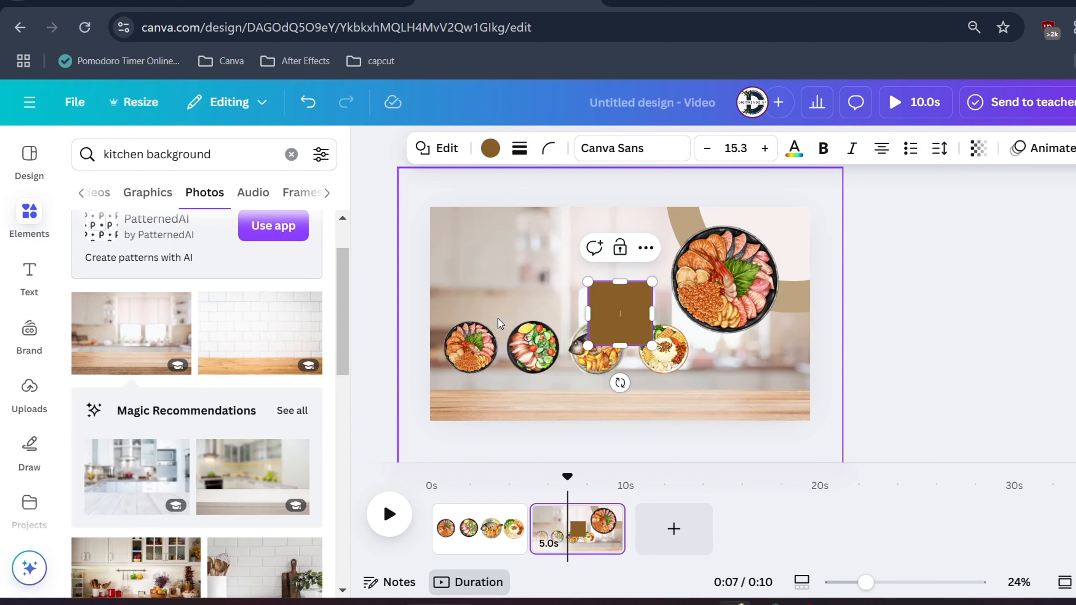
pyautogui.moveTo(631, 302); pyautogui.dragTo(474, 304)
pyautogui.moveTo(470, 379); pyautogui.dragTo(471, 388)
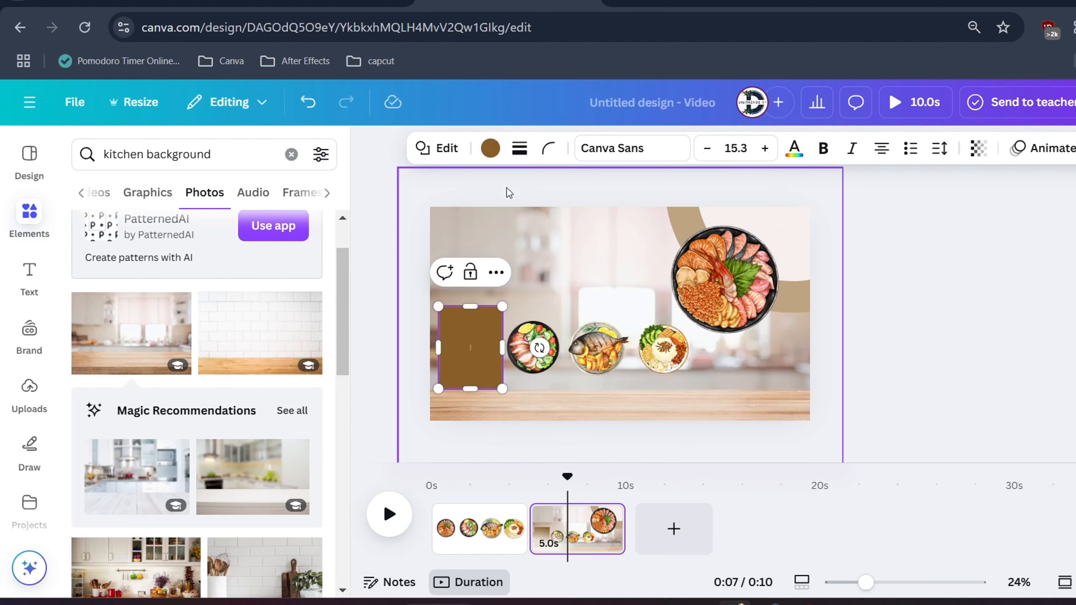
# Fill the rectangle with the off-white document colour used for the plate's inner circle
pyautogui.click(489, 148)
pyautogui.click(303, 276)
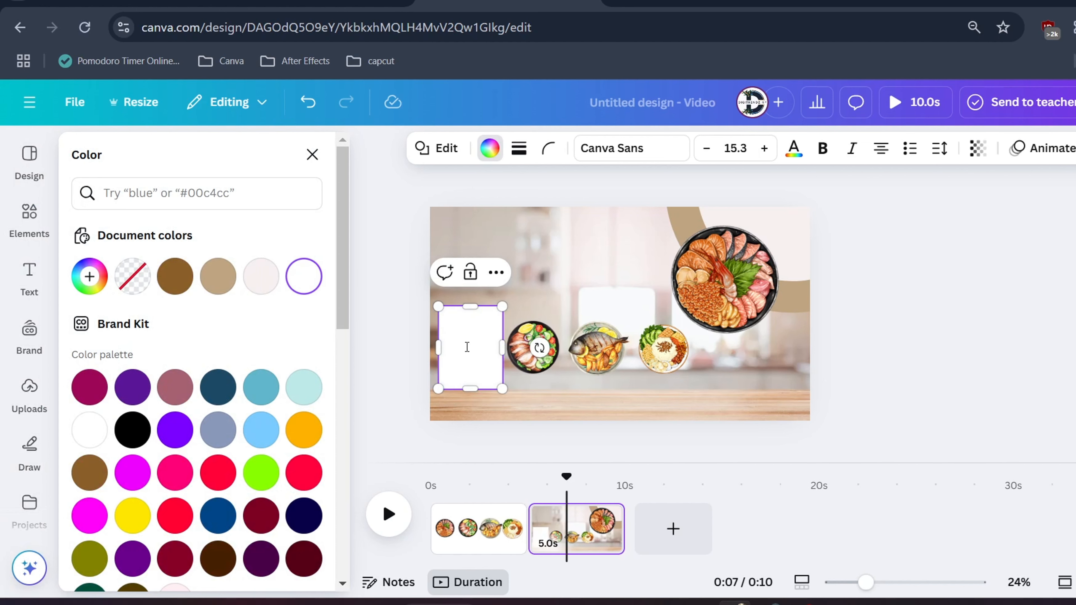
pyautogui.click(270, 280)
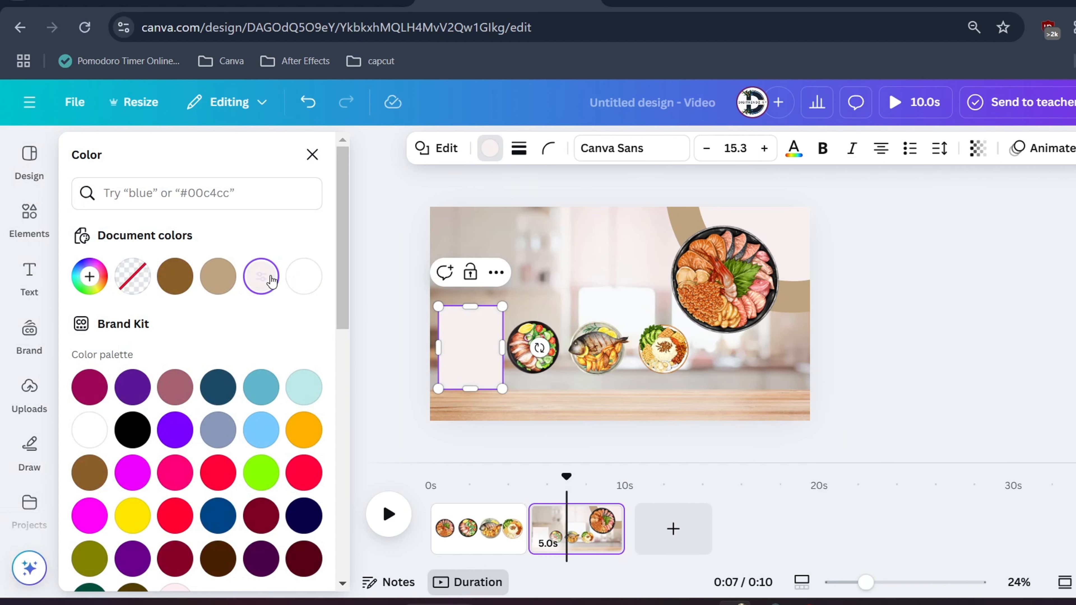
# Lower the rectangle's opacity until the dish behind it shows through
pyautogui.click(976, 148)
pyautogui.click(974, 215)
pyautogui.moveTo(974, 218); pyautogui.dragTo(943, 222)
pyautogui.click(942, 348)
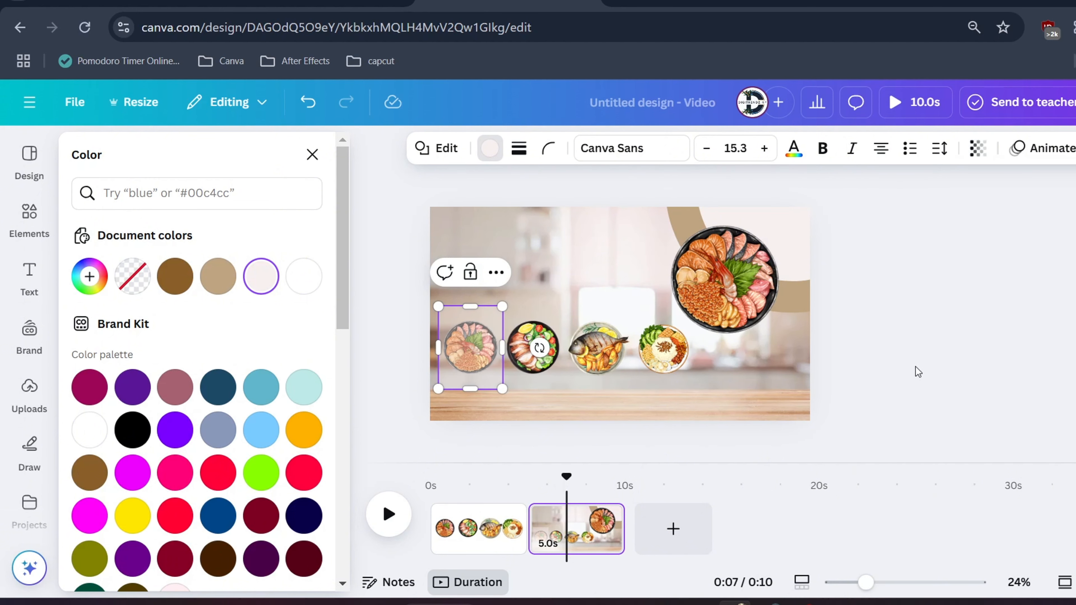
# Show the slide's layers and move the translucent rectangle behind the four small dishes, above the dish wheel
pyautogui.click(564, 381)
pyautogui.click(476, 355)
pyautogui.rightClick(476, 355)
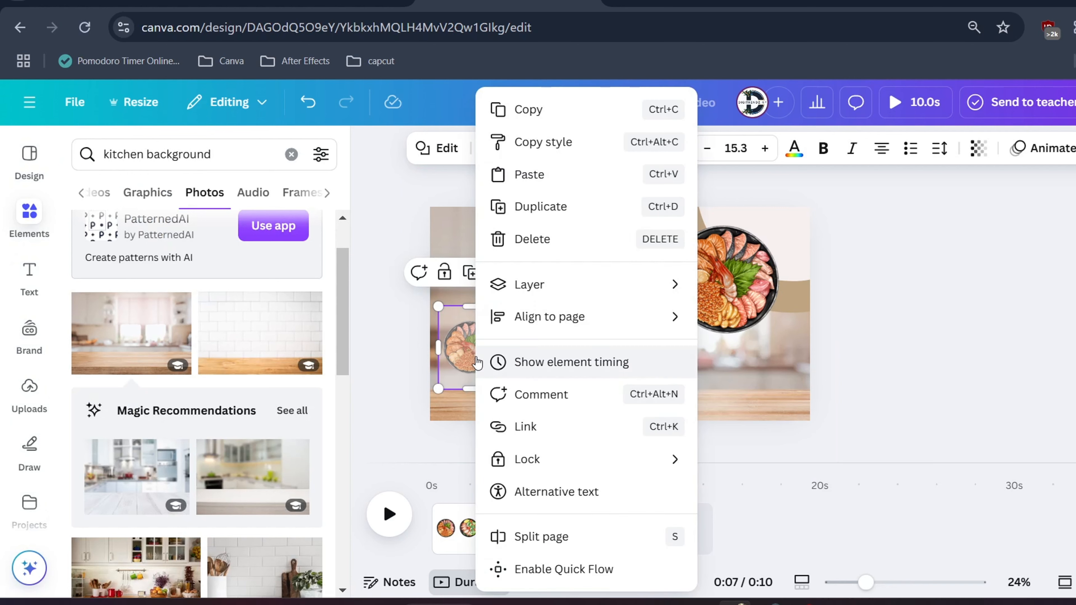
pyautogui.moveTo(571, 293)
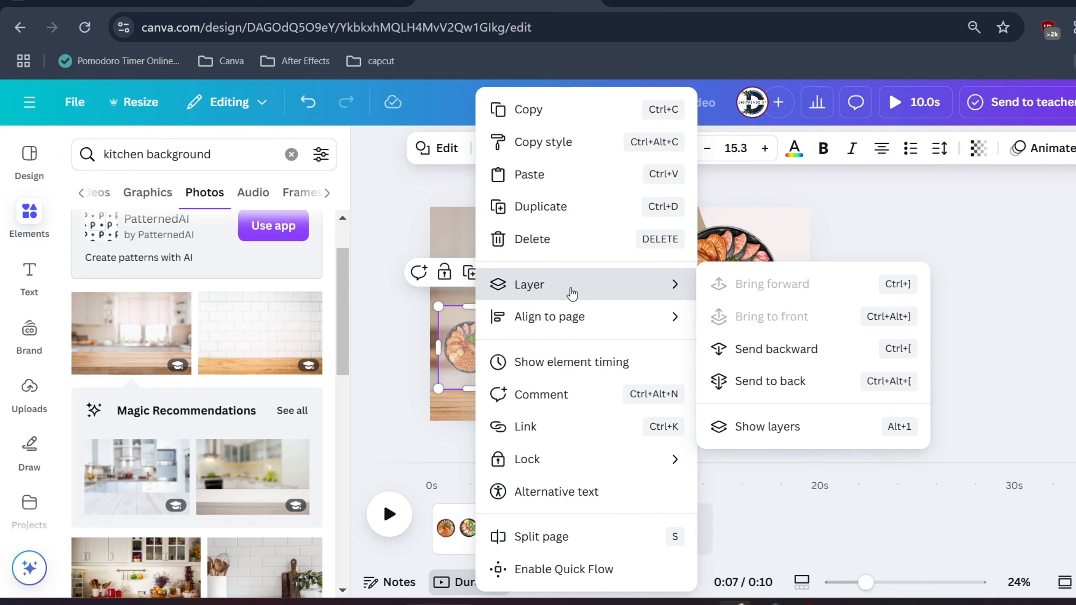
pyautogui.click(769, 428)
pyautogui.moveTo(216, 304); pyautogui.dragTo(208, 411)
# Stretch the translucent rectangle downward, round its corners to 100, and keep it centred vertically on the first dish
pyautogui.moveTo(470, 388); pyautogui.dragTo(470, 409)
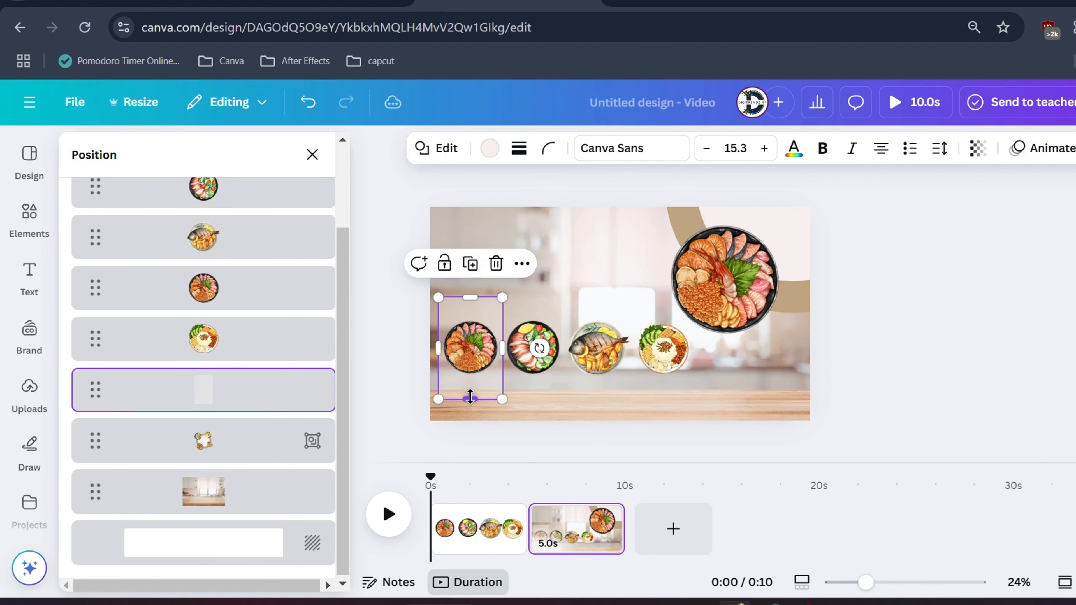
pyautogui.click(549, 149)
pyautogui.moveTo(465, 215); pyautogui.dragTo(604, 223)
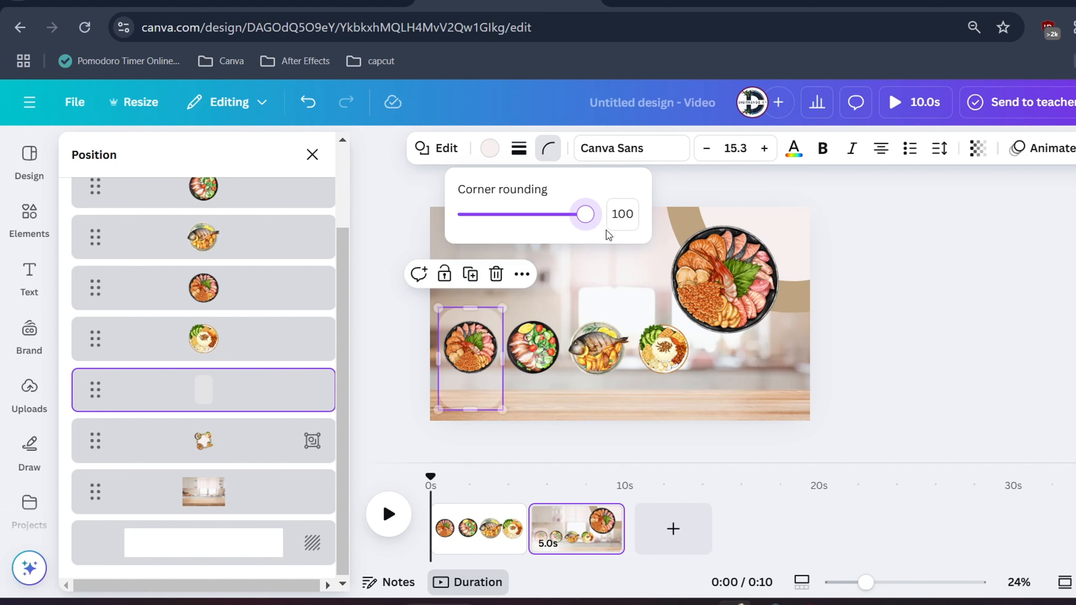
pyautogui.click(481, 405)
pyautogui.moveTo(480, 401); pyautogui.dragTo(480, 389)
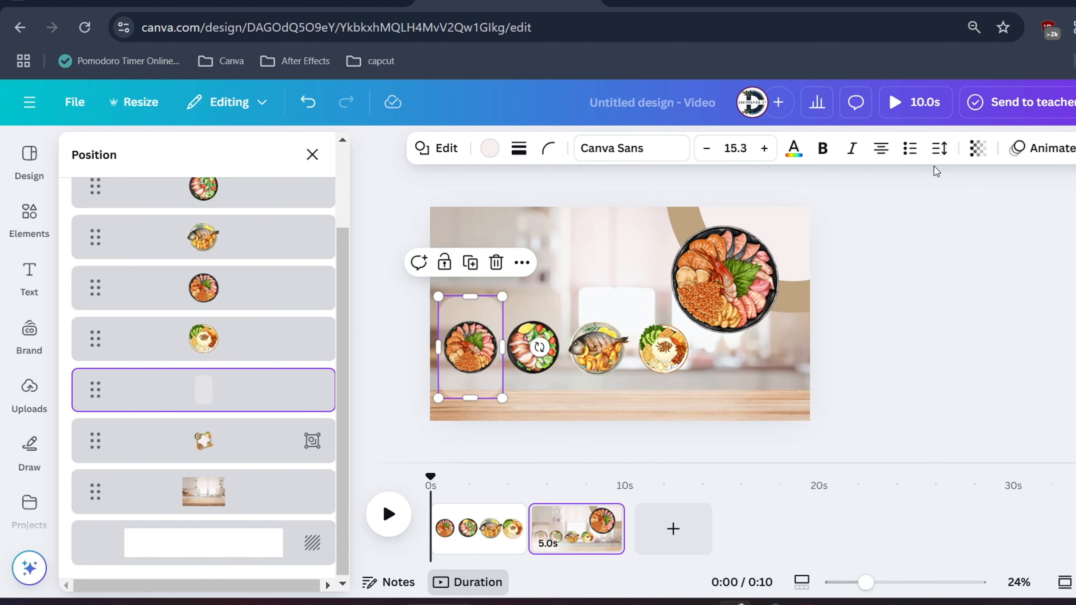
pyautogui.click(978, 149)
# Darken the kitchen background photo by setting its brightness to -30
pyautogui.click(237, 497)
pyautogui.click(517, 149)
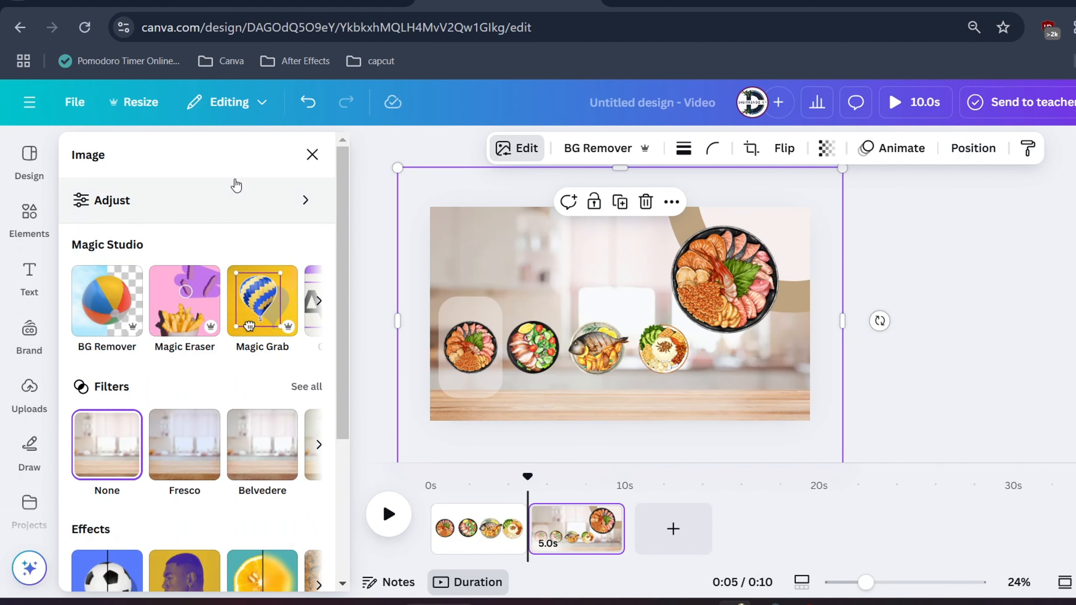
pyautogui.click(212, 198)
pyautogui.scroll(-2, 180, 387)
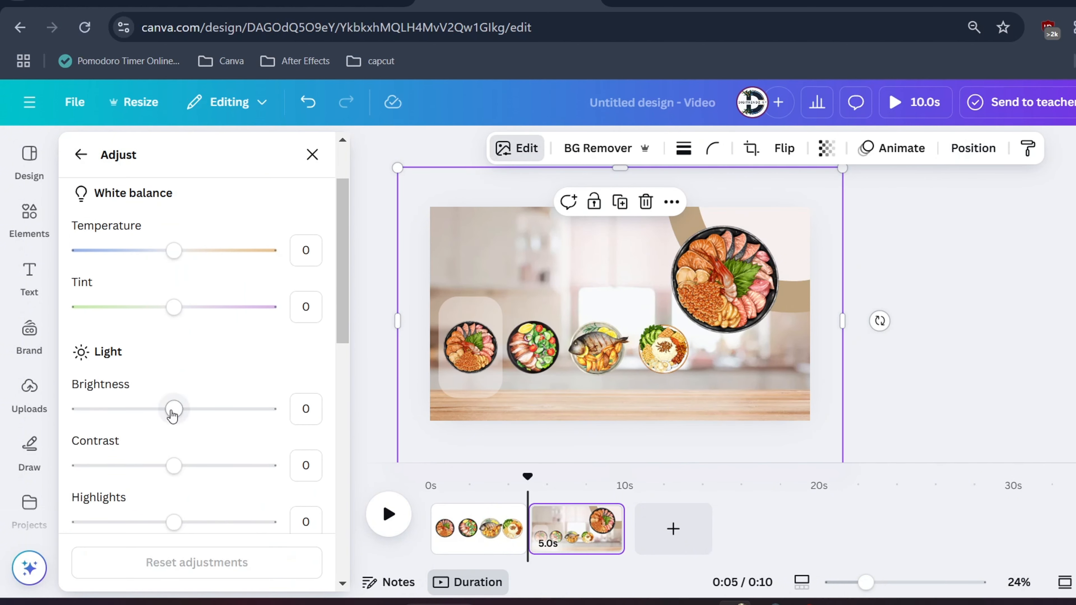
pyautogui.moveTo(173, 410); pyautogui.dragTo(140, 417)
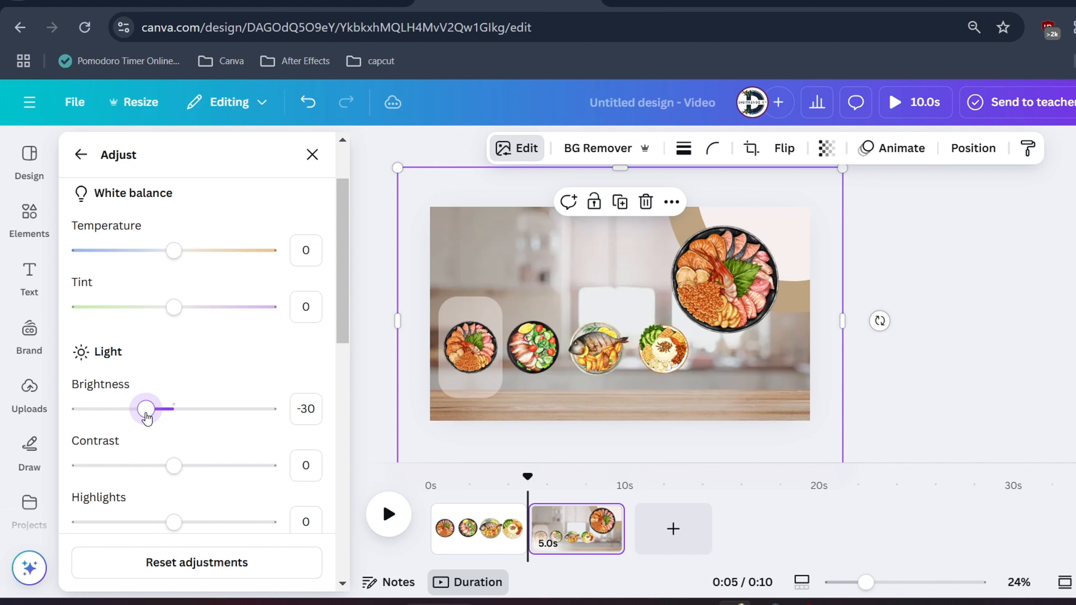
pyautogui.click(1006, 339)
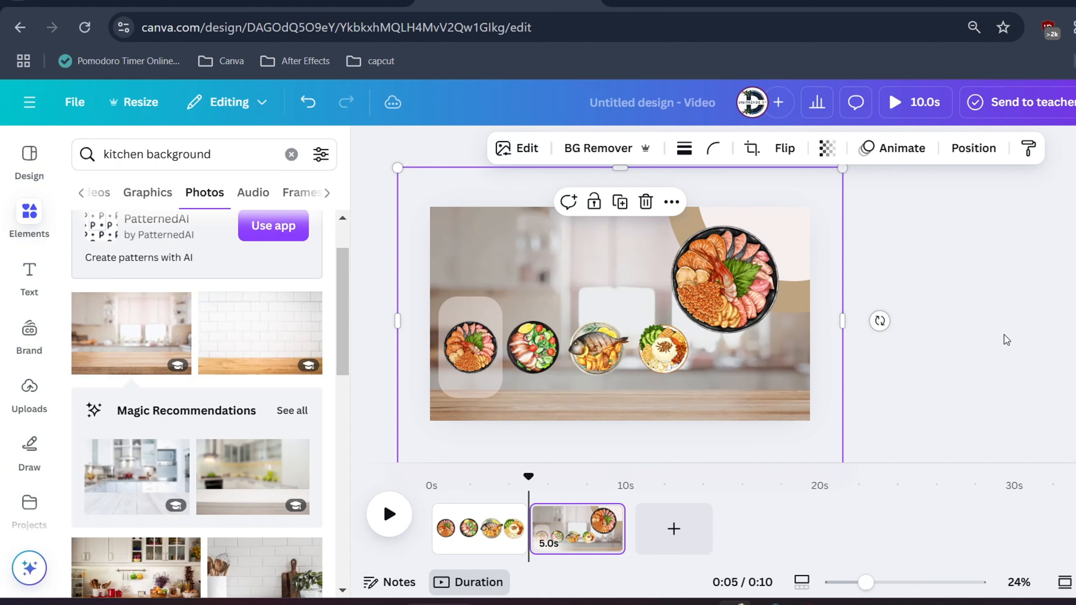
# Add a rectangle at the slide's upper-left corner above the small dishes and fill it white
pyautogui.click(11, 212)
pyautogui.tripleClick(159, 153)
pyautogui.write('rec')
pyautogui.click(168, 225)
pyautogui.moveTo(616, 304); pyautogui.dragTo(448, 237)
pyautogui.moveTo(484, 244); pyautogui.dragTo(540, 249)
pyautogui.click(265, 148)
pyautogui.click(89, 319)
# Duplicate the white rectangle, shrink the copy to a square over its right end, and fill the copy red
pyautogui.click(469, 311)
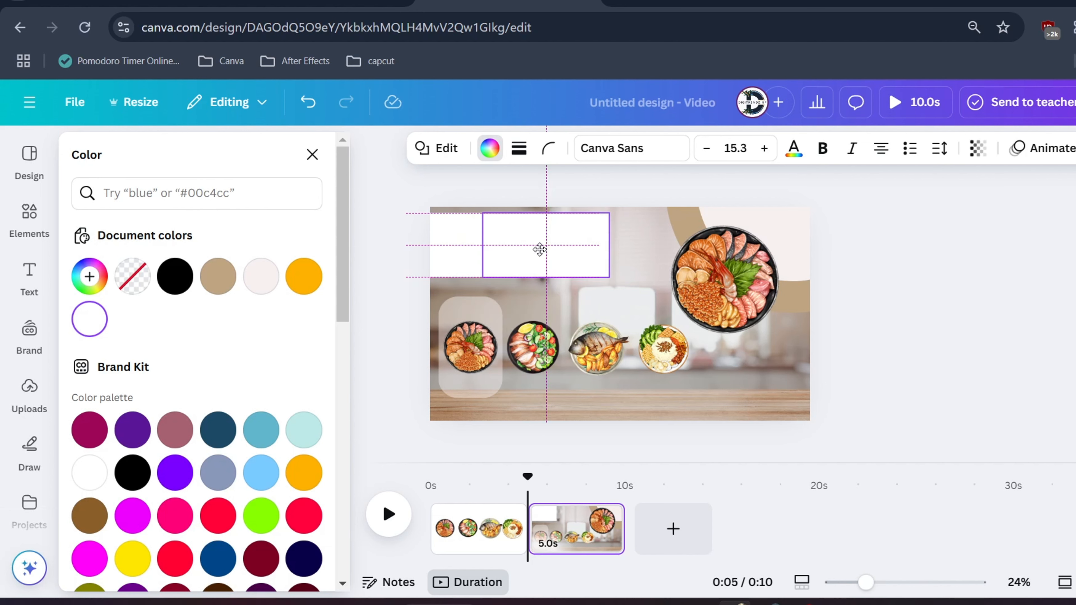
pyautogui.moveTo(609, 245); pyautogui.dragTo(562, 250)
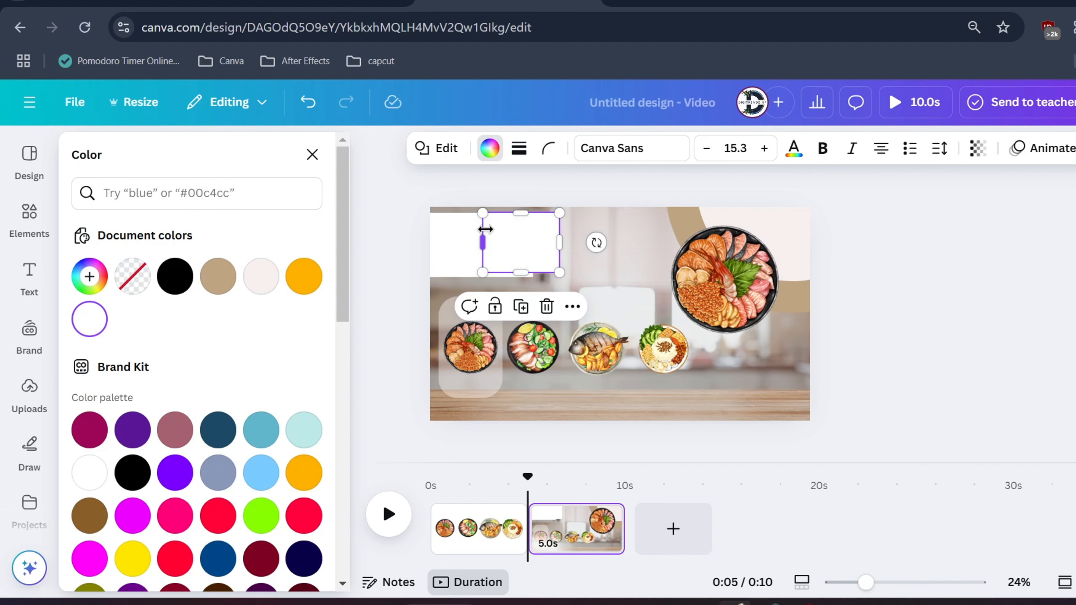
pyautogui.moveTo(497, 223); pyautogui.dragTo(507, 245)
pyautogui.click(303, 515)
# Round the corners of the red square and of the white rectangle behind it
pyautogui.click(547, 149)
pyautogui.moveTo(459, 214); pyautogui.dragTo(528, 250)
pyautogui.click(481, 257)
pyautogui.click(548, 148)
pyautogui.click(532, 251)
pyautogui.click(484, 252)
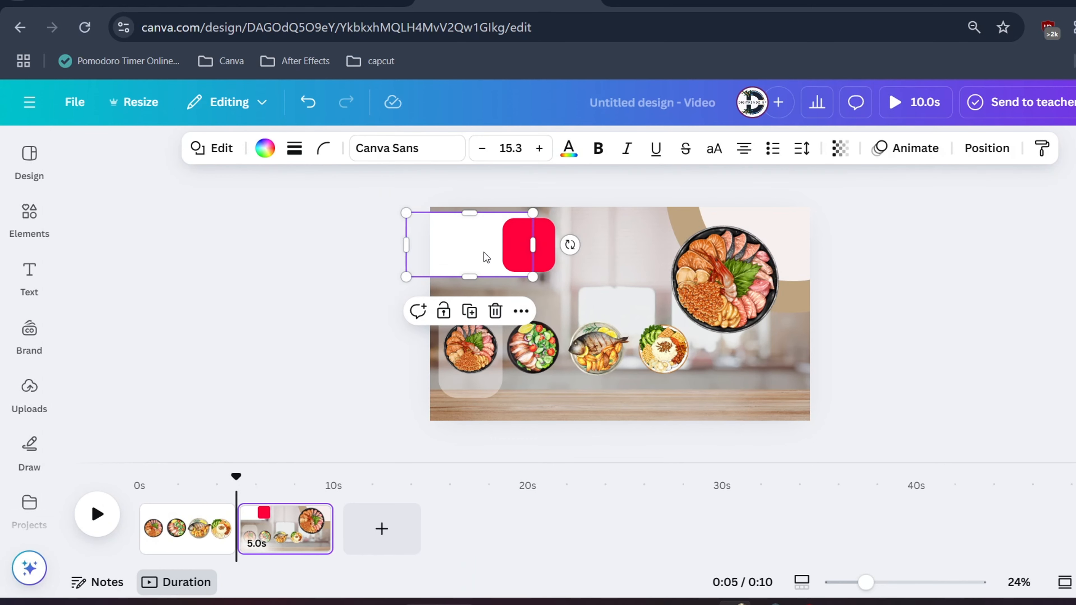
# Shorten the translucent rectangle behind the first small dish slightly
pyautogui.click(476, 382)
pyautogui.moveTo(471, 396); pyautogui.dragTo(473, 390)
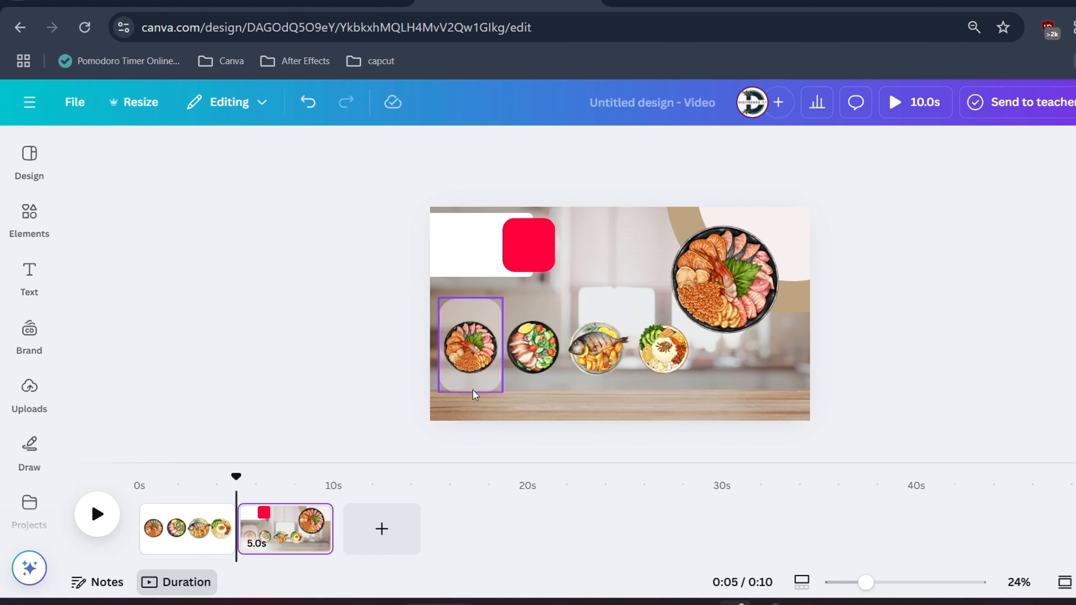
# Search the elements library for "shadow"
pyautogui.click(19, 219)
pyautogui.tripleClick(119, 150)
pyautogui.write('s')
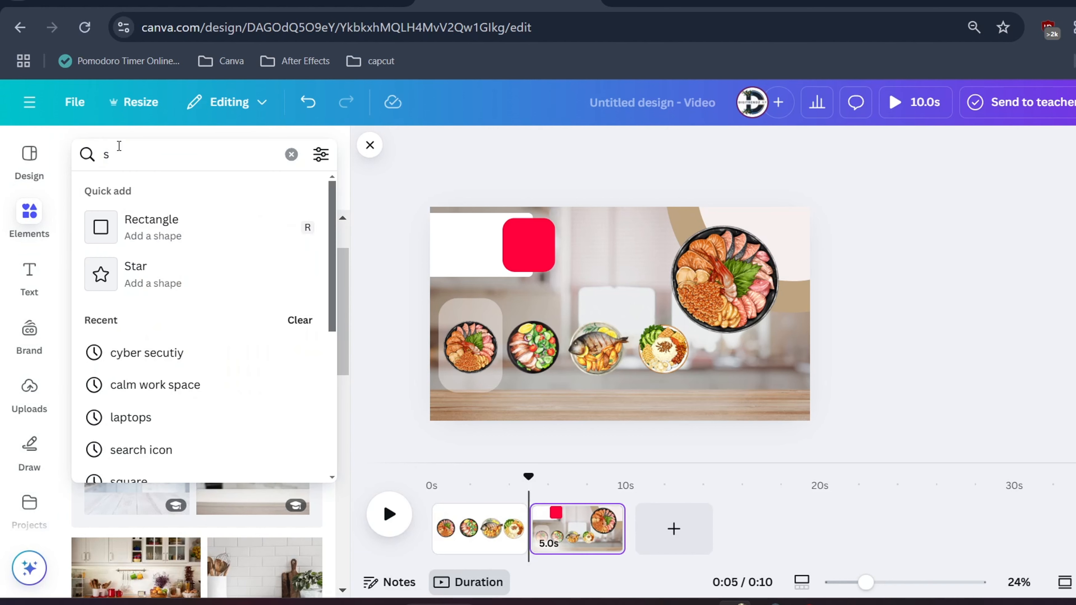
pyautogui.write('hadow')
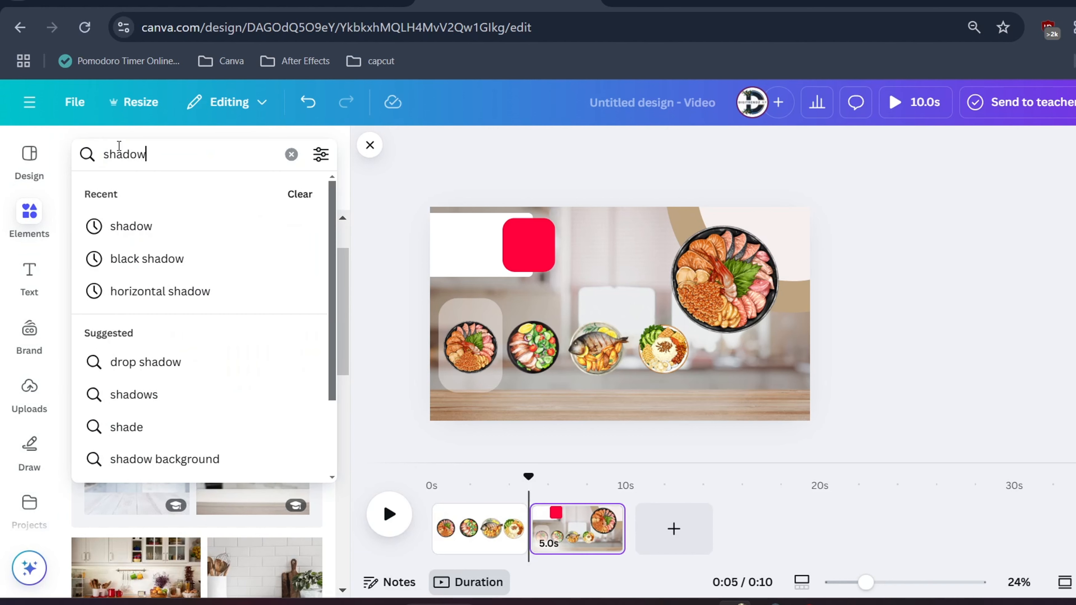
pyautogui.press('Return')
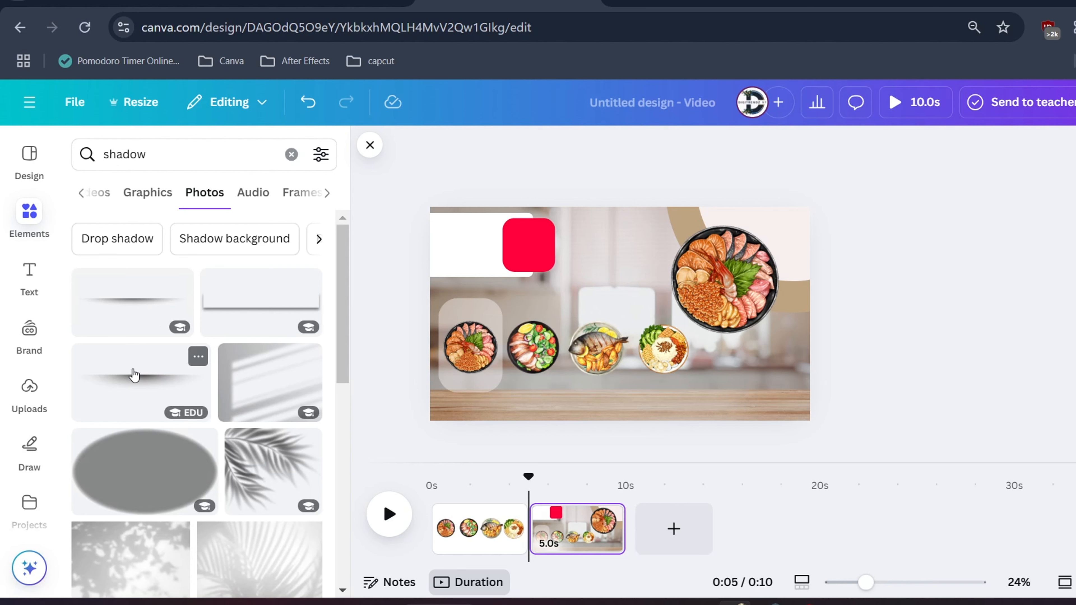
# Try a thin photo shadow, scaled down and placed beneath the translucent rectangle
pyautogui.click(134, 375)
pyautogui.moveTo(792, 300); pyautogui.dragTo(559, 321)
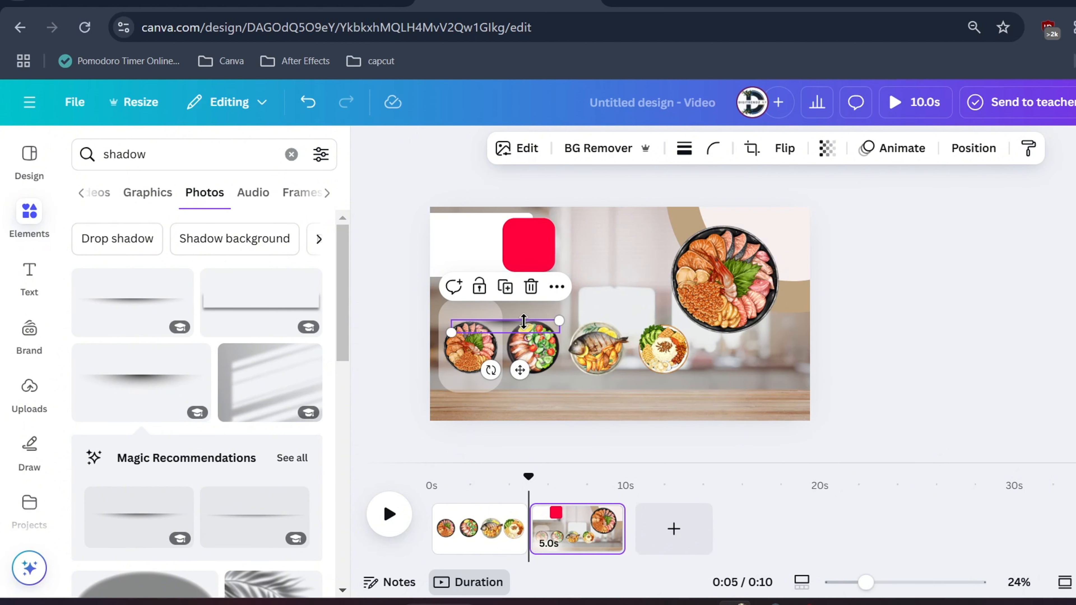
pyautogui.keyDown('ctrl'); pyautogui.scroll(5, 522, 322); pyautogui.keyUp('ctrl')
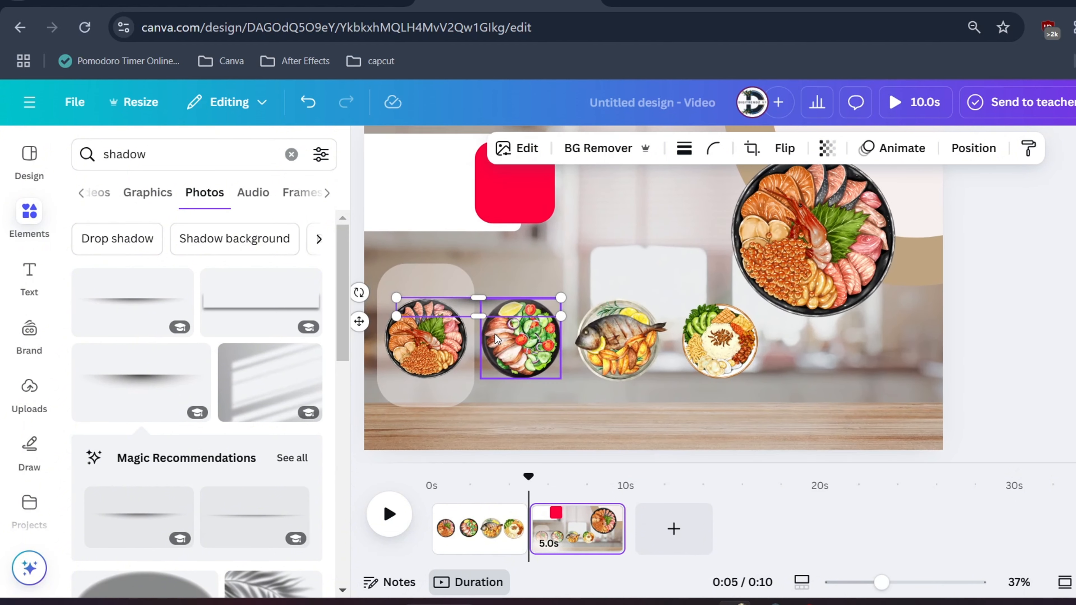
pyautogui.moveTo(476, 312); pyautogui.dragTo(414, 419)
pyautogui.click(142, 392)
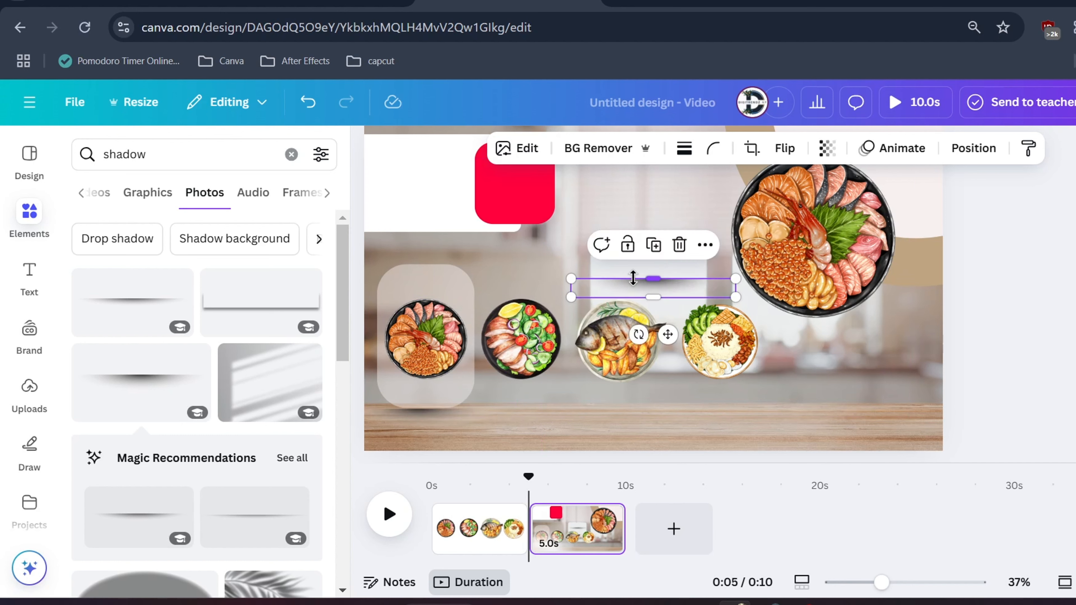
# Add a soft oval shadow graphic, scale it down and place it just beneath the translucent rectangle
pyautogui.click(147, 192)
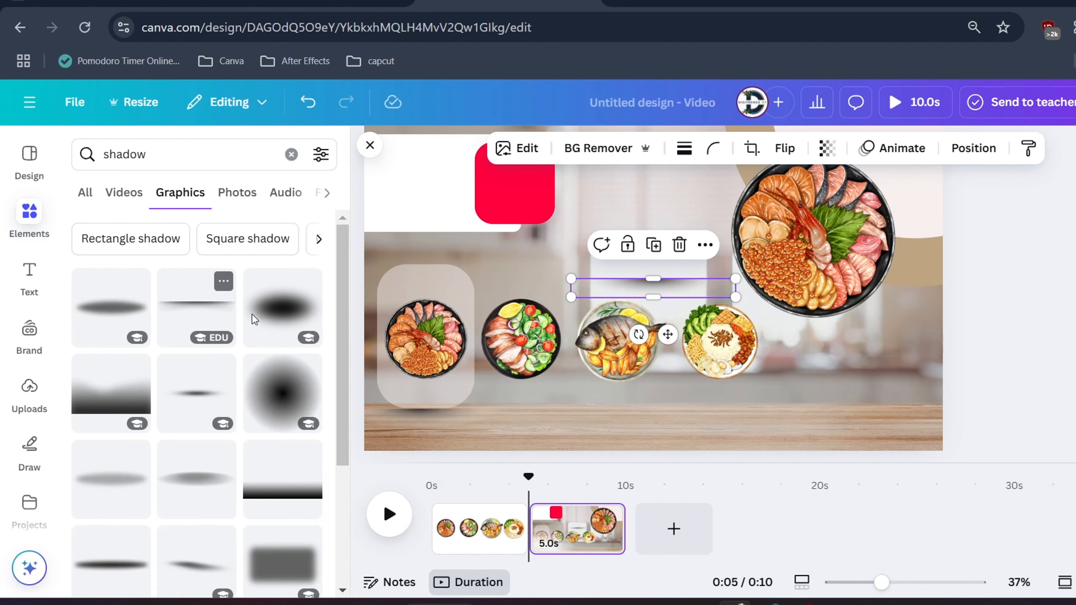
pyautogui.moveTo(619, 295); pyautogui.dragTo(430, 413)
pyautogui.click(106, 317)
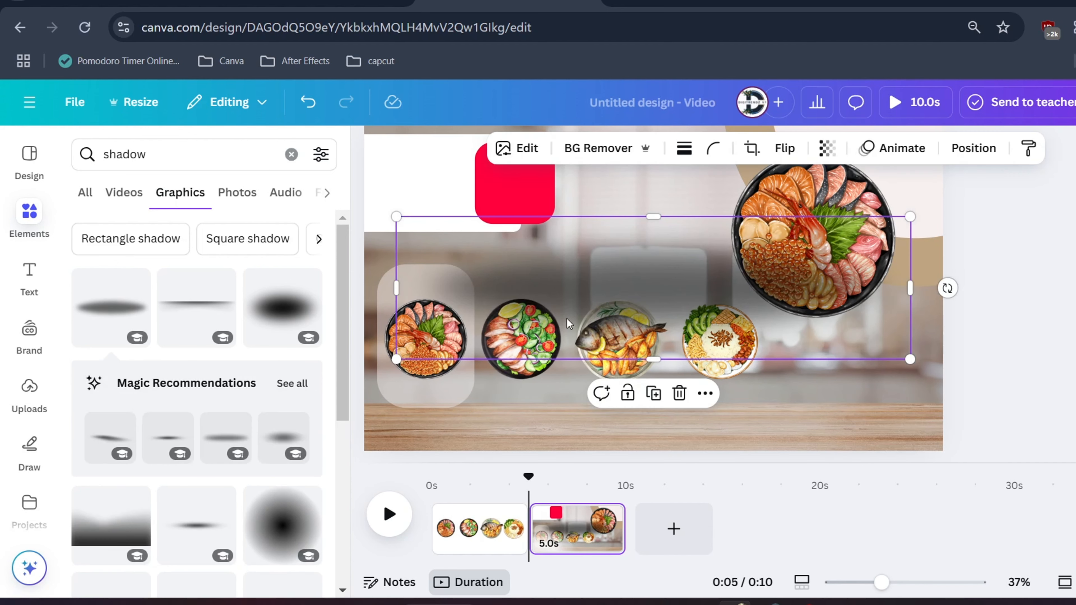
pyautogui.moveTo(909, 217); pyautogui.dragTo(521, 324)
pyautogui.moveTo(469, 348); pyautogui.dragTo(437, 421)
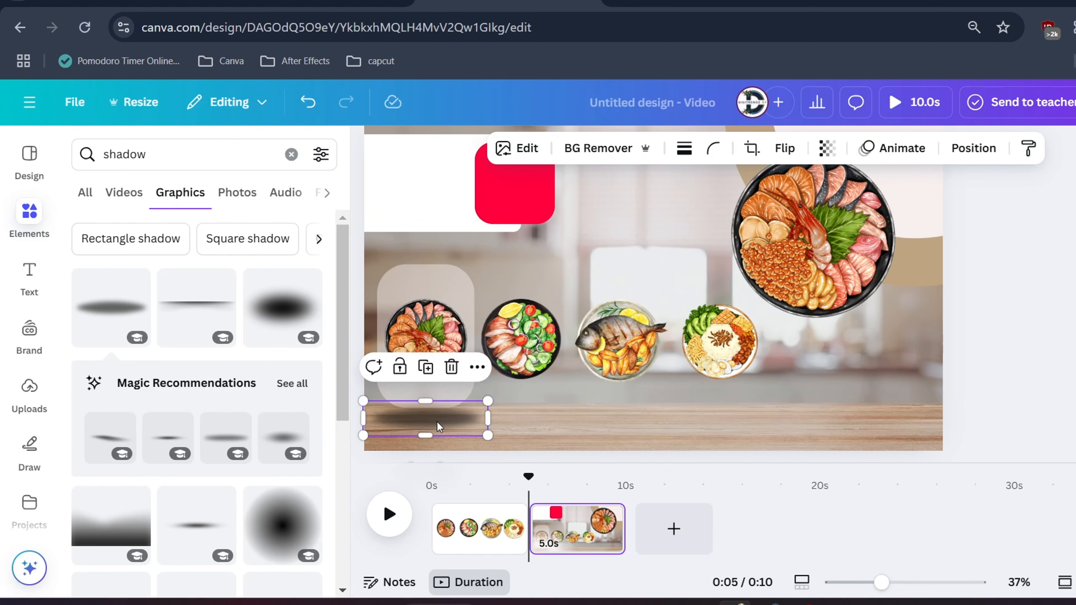
pyautogui.click(452, 283)
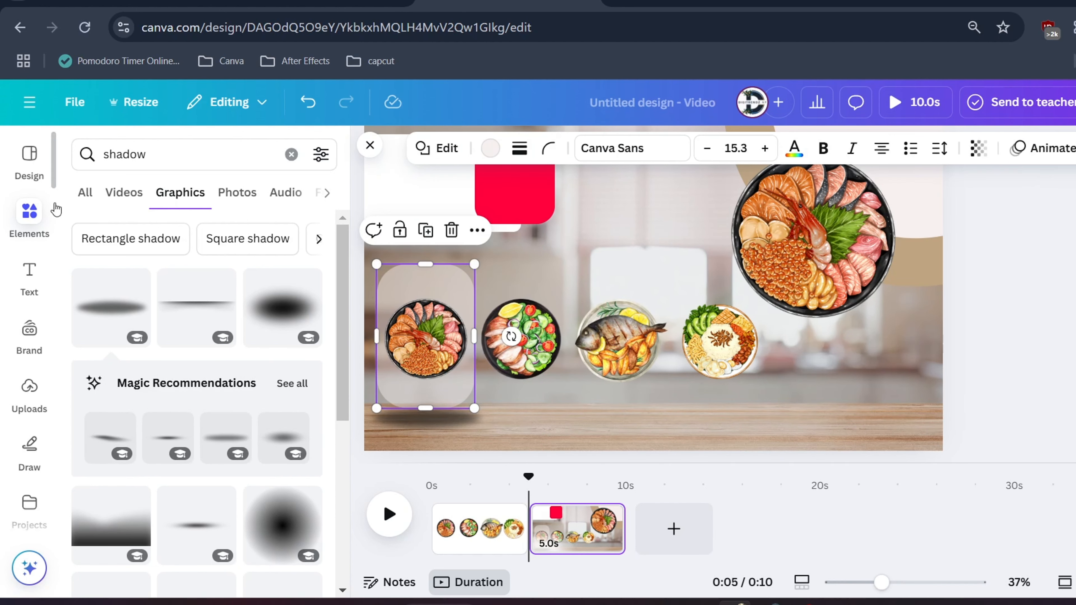
# Add a subheading reading "Food 1" and set its font to Cooper Hewitt
pyautogui.click(29, 278)
pyautogui.click(148, 384)
pyautogui.write('Food 1')
pyautogui.hotkey('ctrl', 'a')
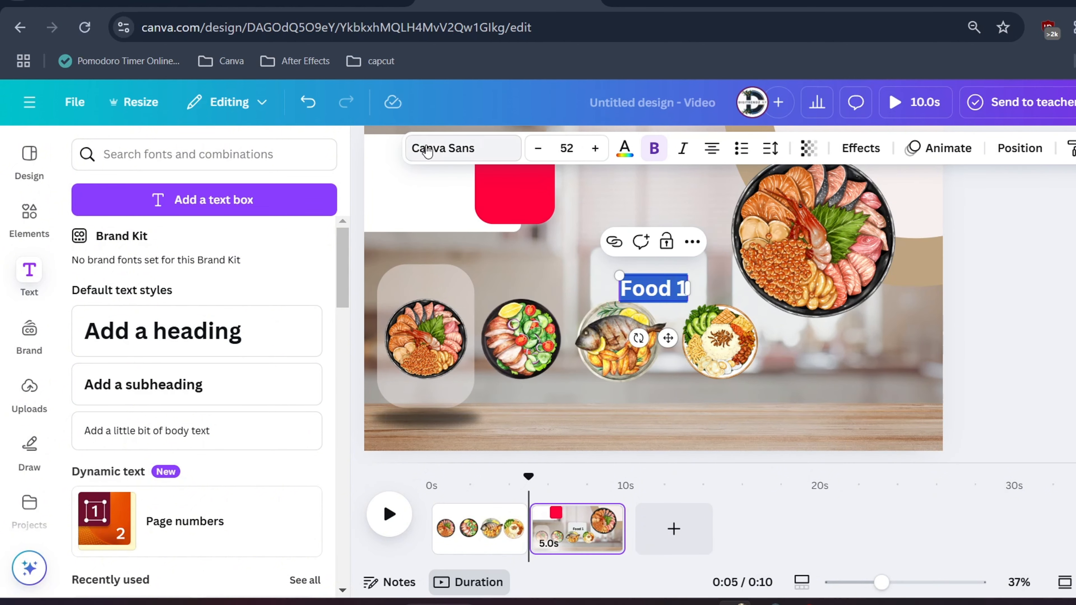
pyautogui.click(463, 148)
pyautogui.click(82, 419)
pyautogui.click(144, 549)
# Copy the "Food 1" label above the other small dishes and rename the copies "Food 2", "Food 3" and "Food 4"
pyautogui.moveTo(639, 287); pyautogui.dragTo(722, 280)
pyautogui.press('Escape')
pyautogui.doubleClick(643, 286)
pyautogui.write('3')
pyautogui.press('Escape')
pyautogui.doubleClick(744, 284)
pyautogui.write('4')
# Show the slide's layers and move the oval shadow down the stack, behind the small dishes
pyautogui.click(438, 400)
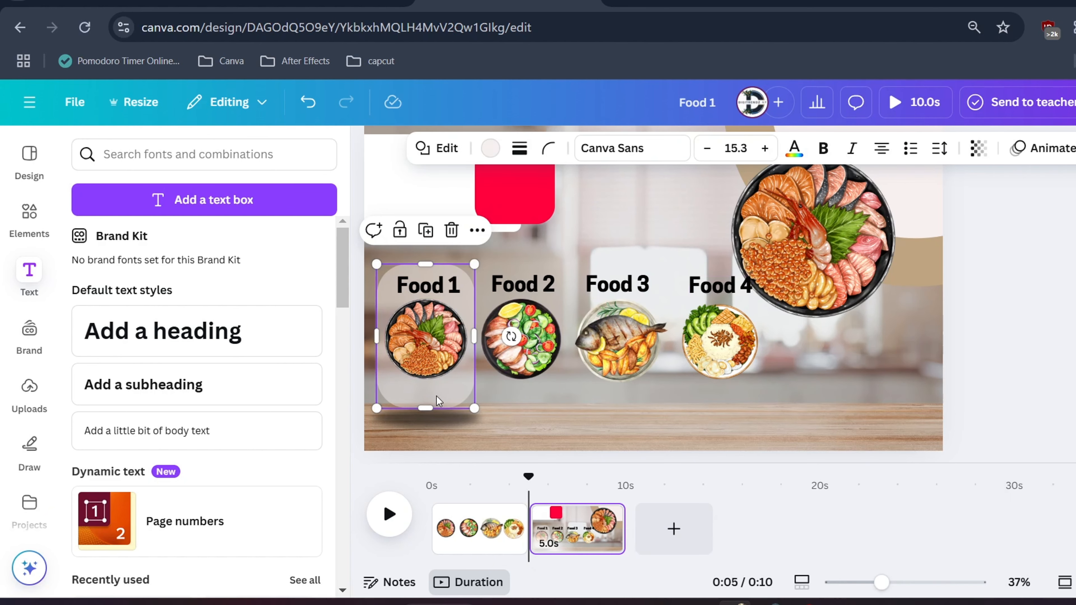
pyautogui.click(432, 329)
pyautogui.rightClick(431, 329)
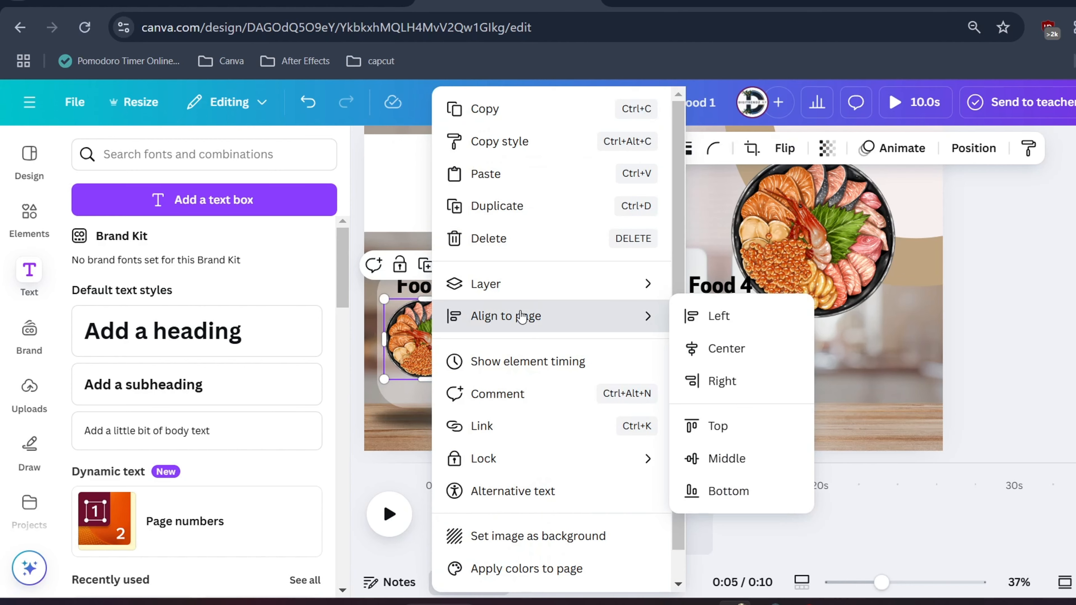
pyautogui.moveTo(545, 291)
pyautogui.click(720, 426)
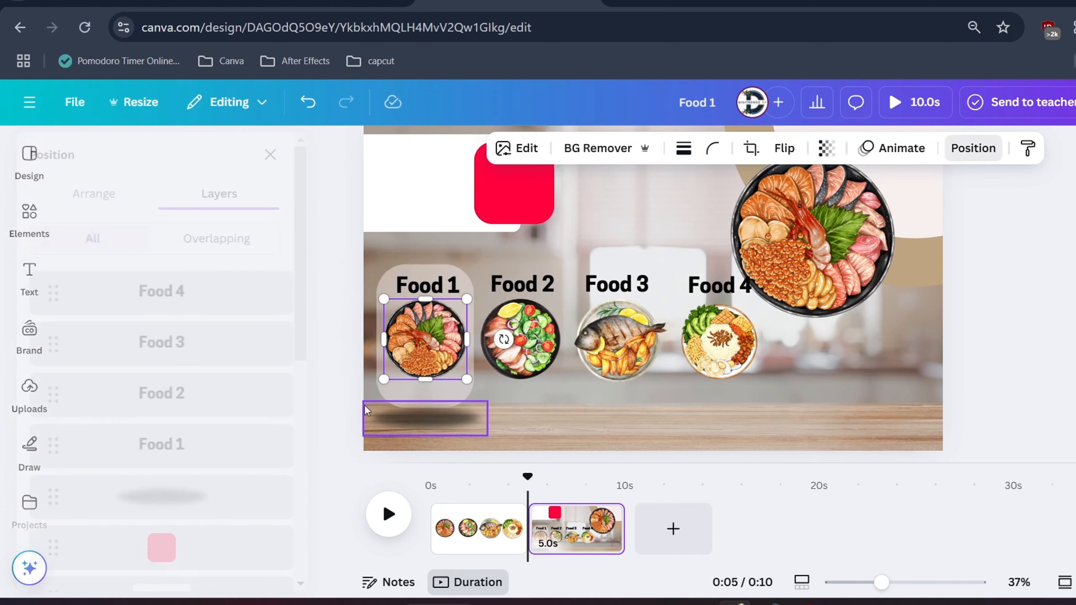
pyautogui.click(209, 495)
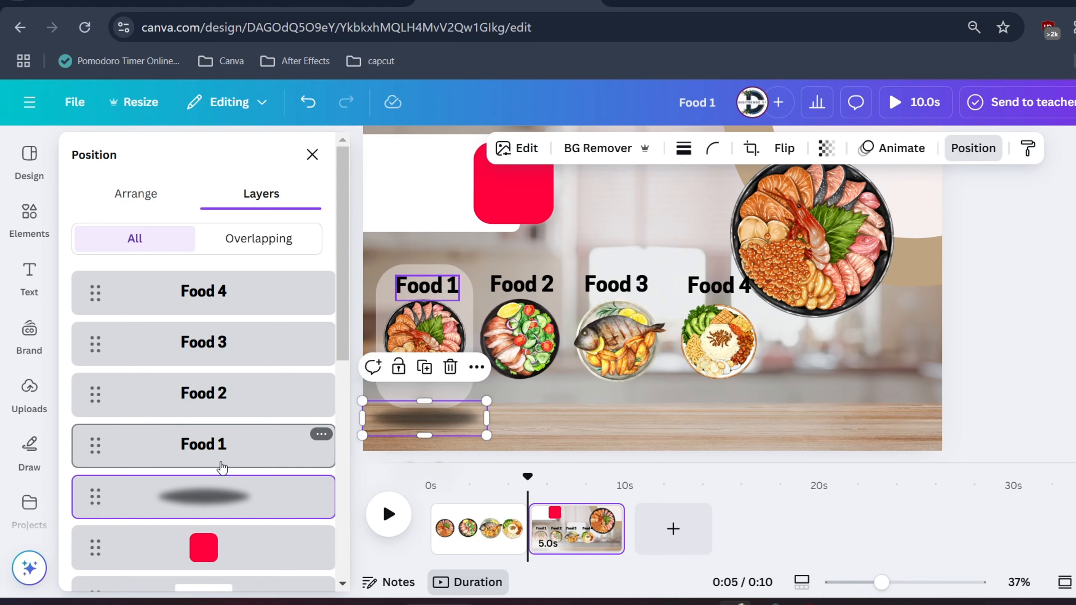
pyautogui.scroll(-3, 220, 466)
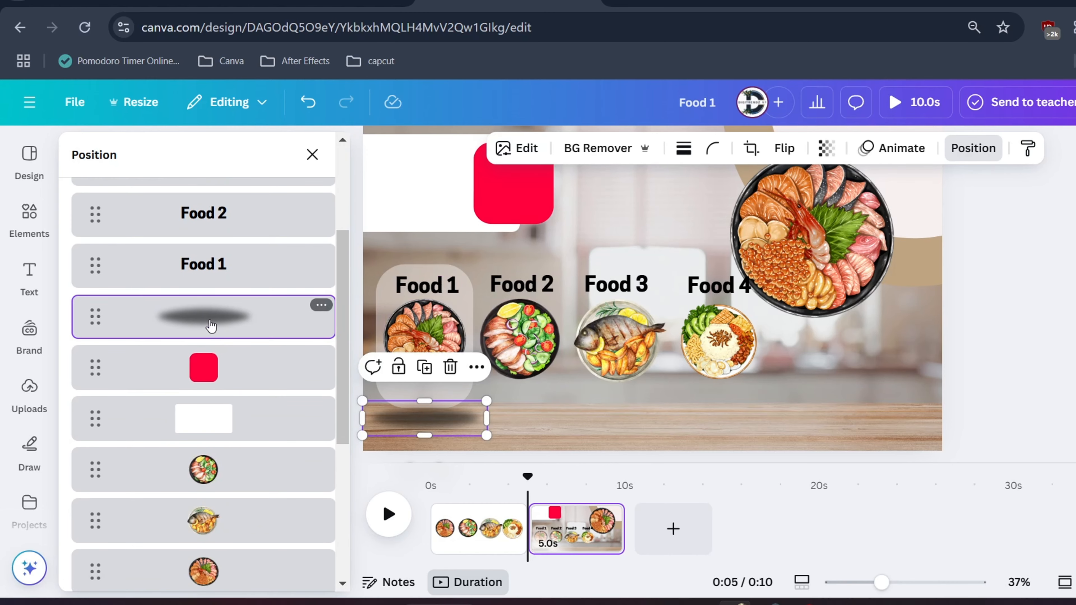
pyautogui.moveTo(210, 326); pyautogui.dragTo(204, 430)
# Group the oval shadow with the translucent rectangle and adjust the group's position behind the first dish
pyautogui.click(212, 383)
pyautogui.keyDown('shift'); pyautogui.click(218, 443); pyautogui.keyUp('shift')
pyautogui.click(382, 231)
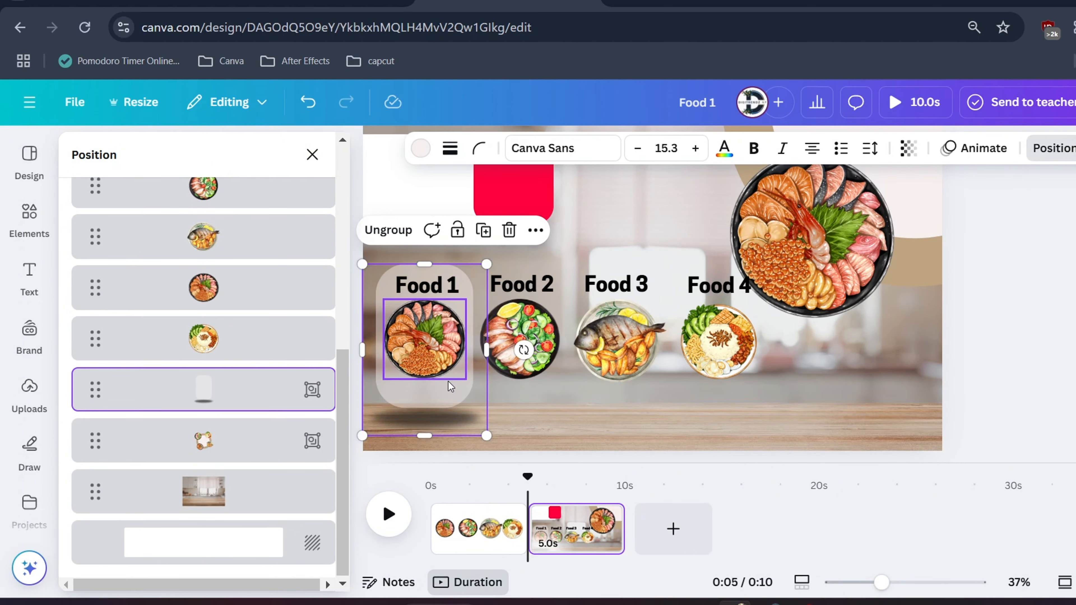
pyautogui.moveTo(443, 403); pyautogui.dragTo(432, 405)
pyautogui.click(674, 405)
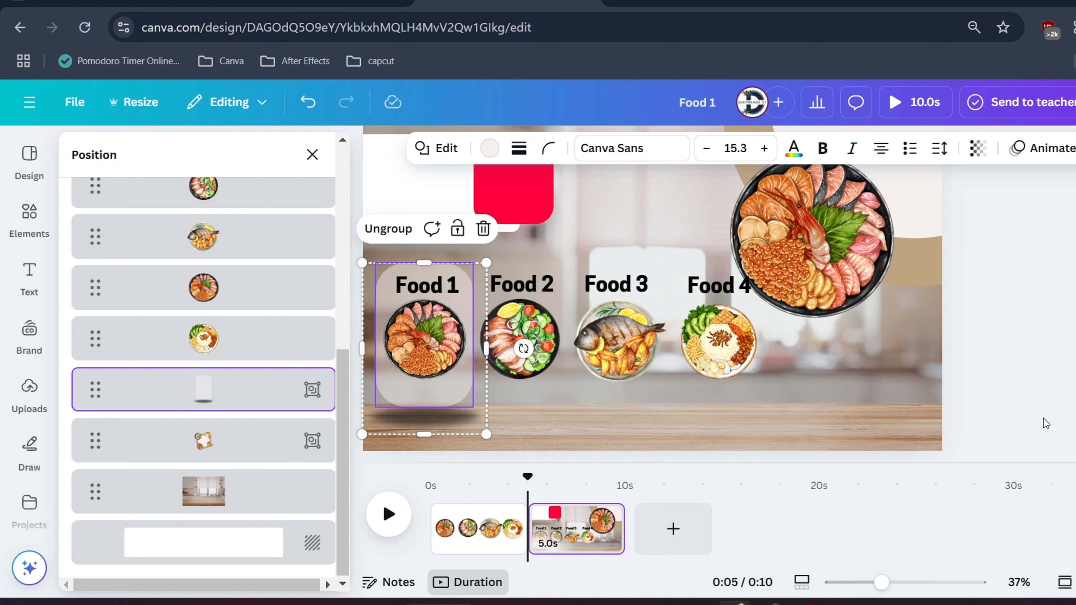
pyautogui.click(312, 154)
# Copy the "Food 1" label onto the white rectangle and the red square, and add a second line "Intro" on the white rectangle
pyautogui.scroll(-2, 1039, 368)
pyautogui.scroll(1, 1029, 368)
pyautogui.click(389, 241)
pyautogui.scroll(1, 427, 237)
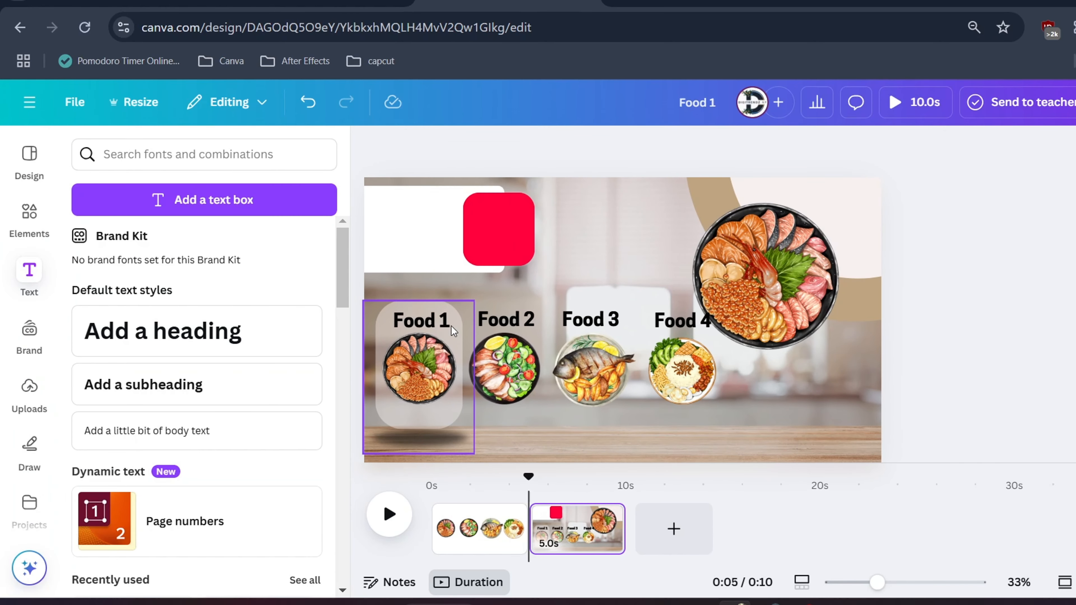
pyautogui.click(426, 318)
pyautogui.keyDown('alt'); pyautogui.moveTo(425, 316); pyautogui.dragTo(494, 238); pyautogui.keyUp('alt')
pyautogui.doubleClick(413, 208)
pyautogui.click(413, 208)
pyautogui.press('Return')
pyautogui.write('Intro')
pyautogui.click(449, 241)
# Change the red square's text to "8", enlarge it to font size 120 and colour it white
pyautogui.doubleClick(493, 238)
pyautogui.write('8')
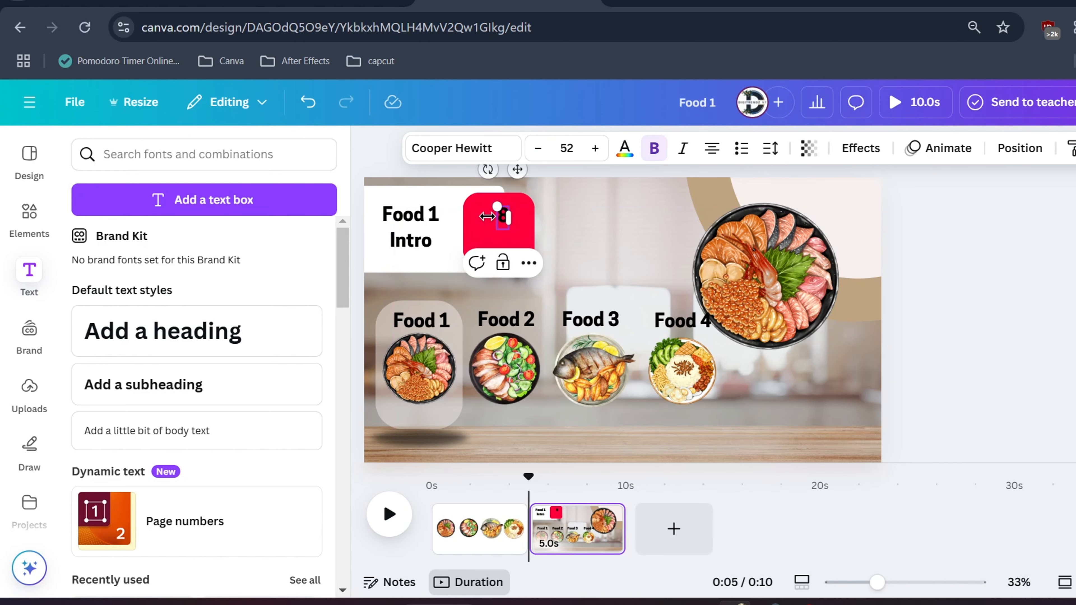
pyautogui.moveTo(496, 208); pyautogui.dragTo(474, 187)
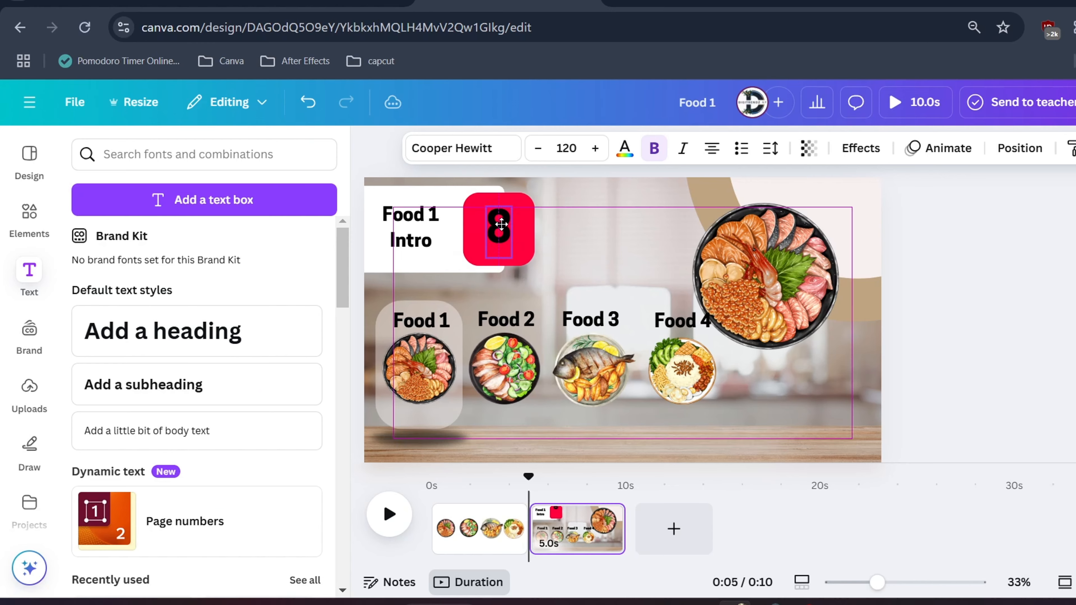
pyautogui.click(624, 148)
pyautogui.click(305, 276)
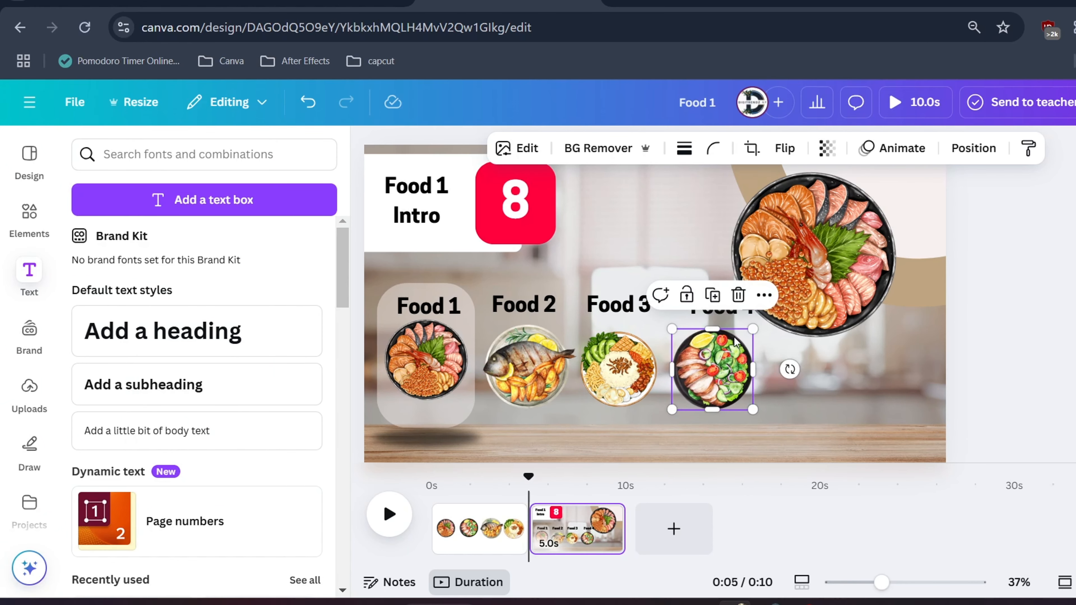
# Shift the "Food 4" label slightly left so it sits above the fourth small dish
pyautogui.click(736, 314)
pyautogui.moveTo(736, 315); pyautogui.dragTo(728, 312)
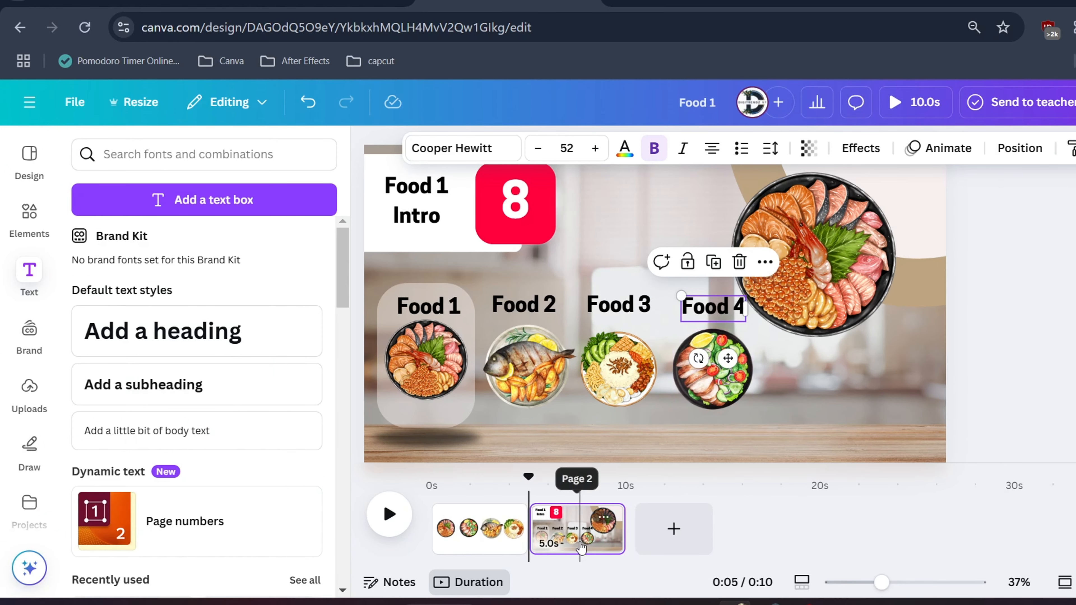
# Duplicate the Food 1 page and rotate the copy's dish wheel to about 126° so the fish dish faces the scene
pyautogui.click(572, 535)
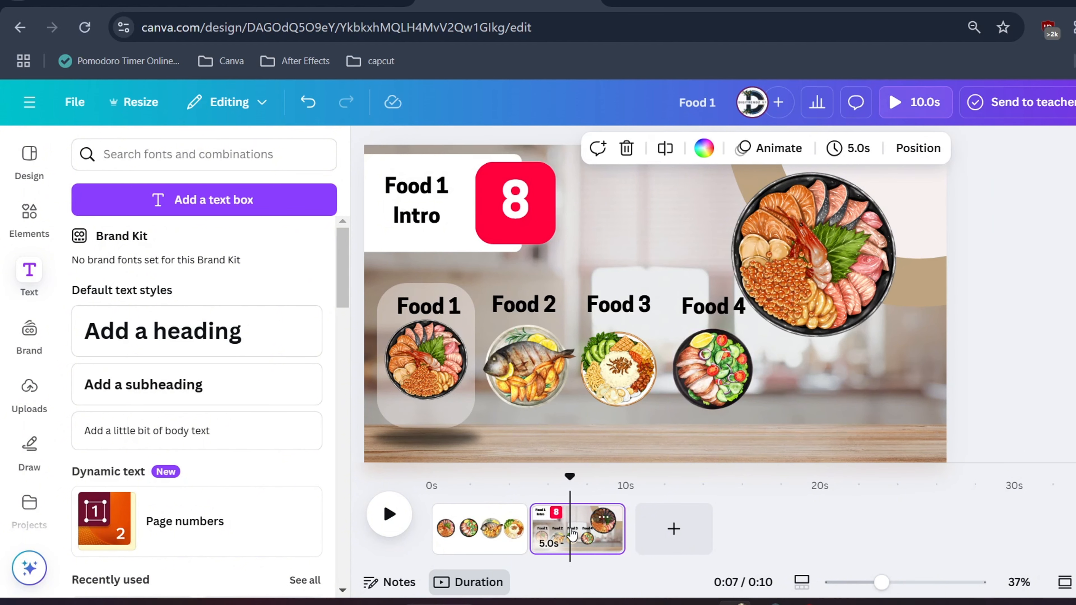
pyautogui.rightClick(572, 535)
pyautogui.click(643, 262)
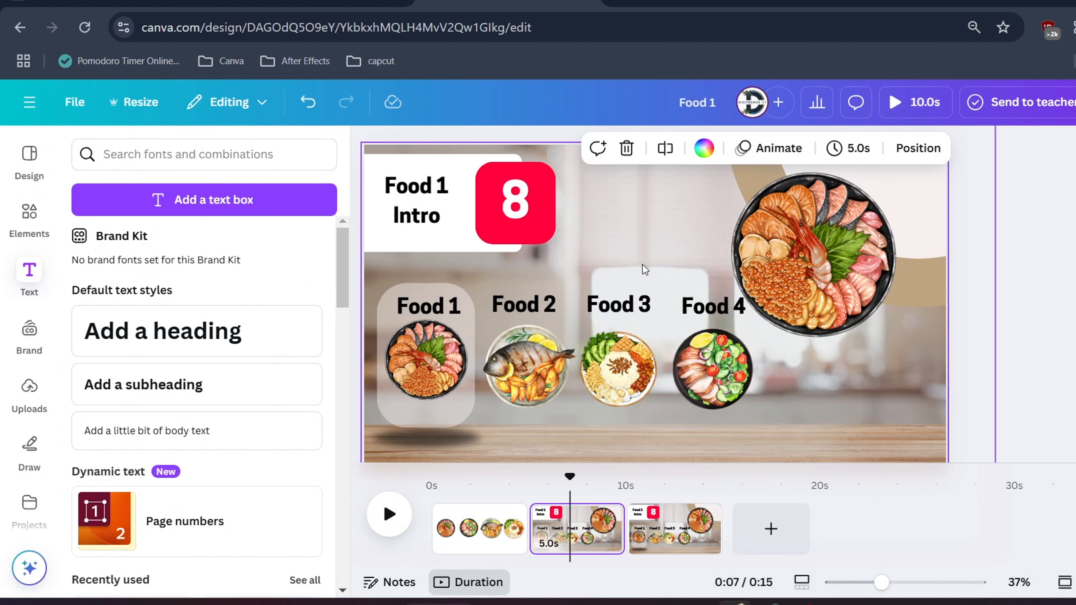
pyautogui.click(914, 269)
pyautogui.scroll(-3, 913, 269)
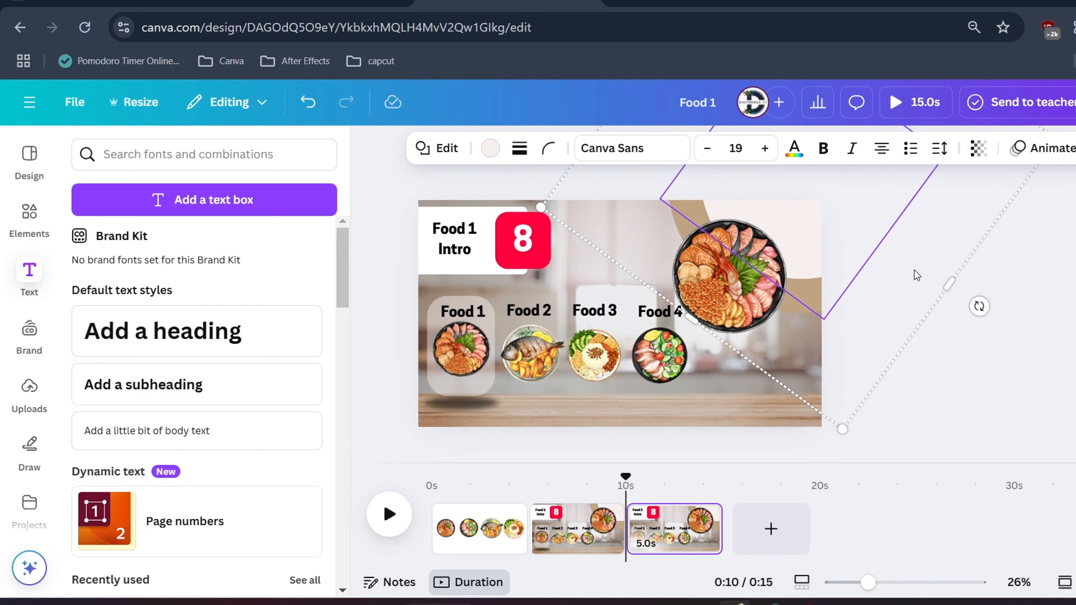
pyautogui.scroll(-1, 913, 270)
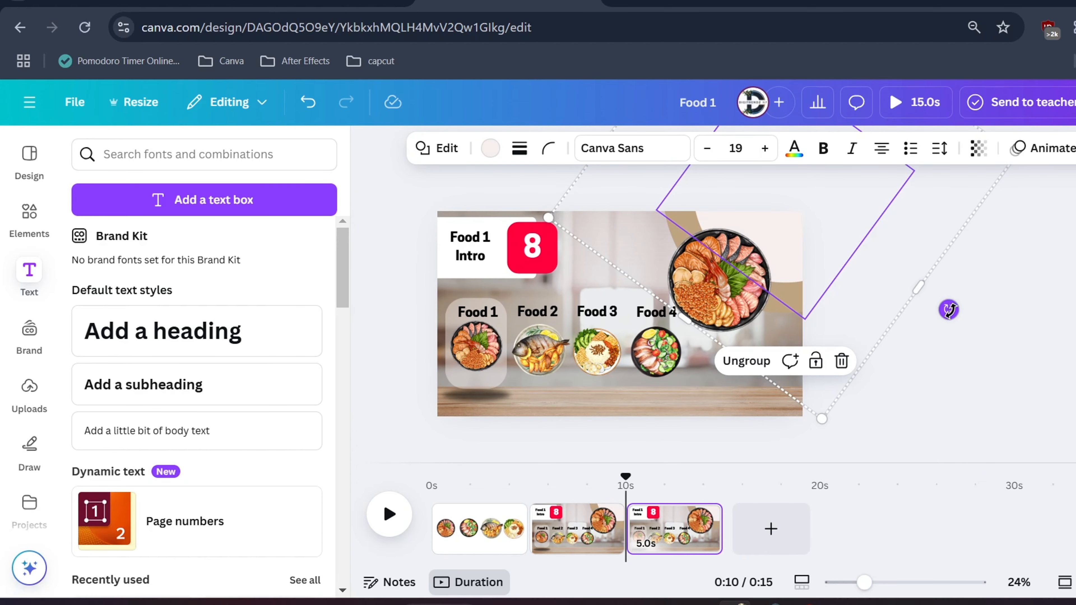
pyautogui.moveTo(949, 309); pyautogui.dragTo(662, 355)
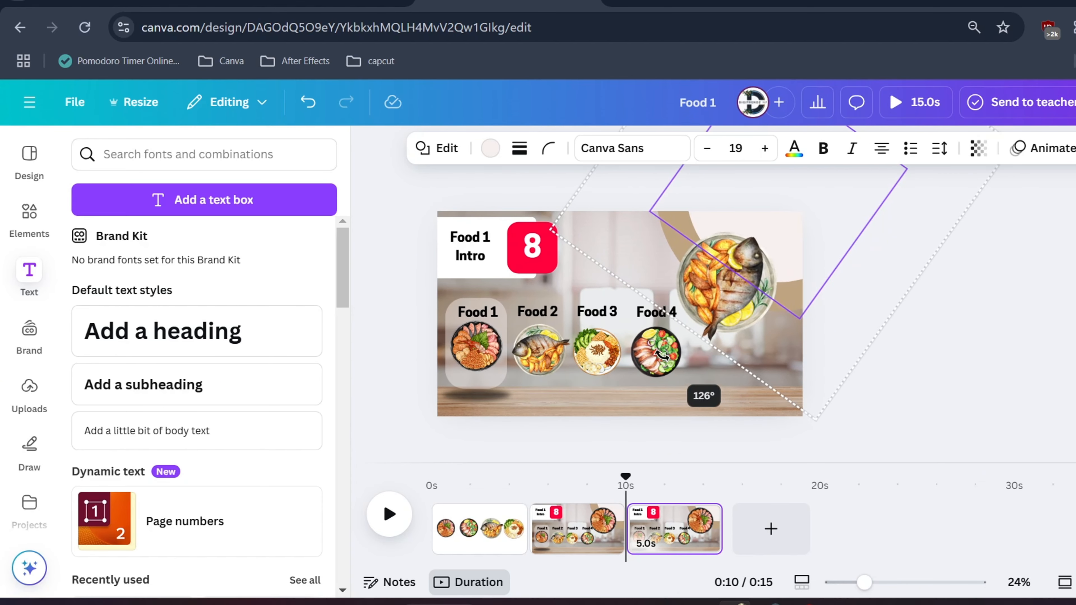
# Move the translucent highlight with its shadow behind the second small dish and change "Food" in the title to "Fish"
pyautogui.moveTo(478, 395); pyautogui.dragTo(546, 395)
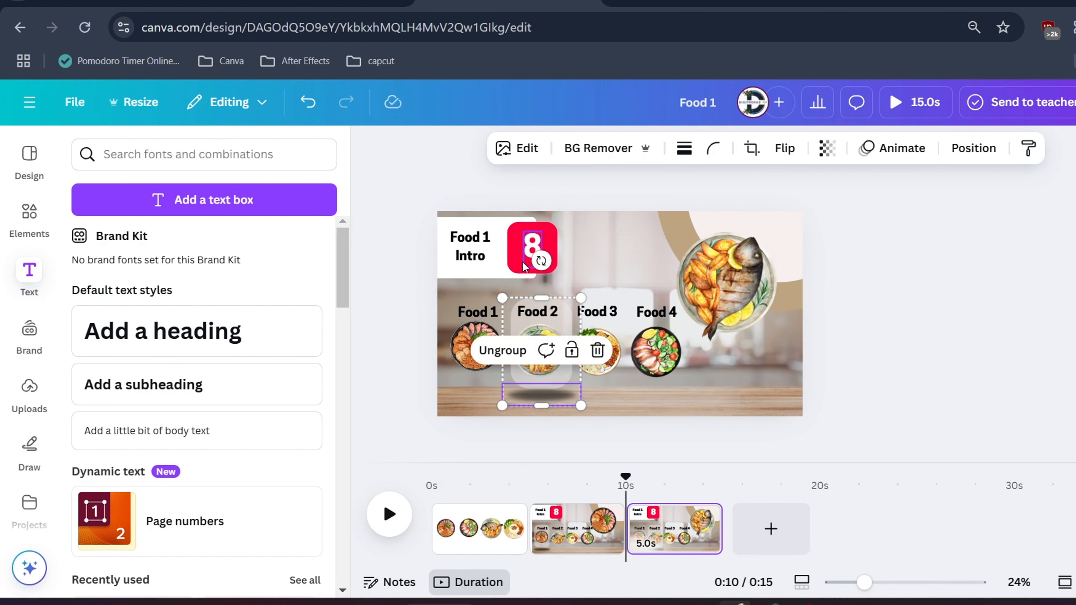
pyautogui.click(470, 245)
pyautogui.doubleClick(485, 246)
pyautogui.click(471, 245)
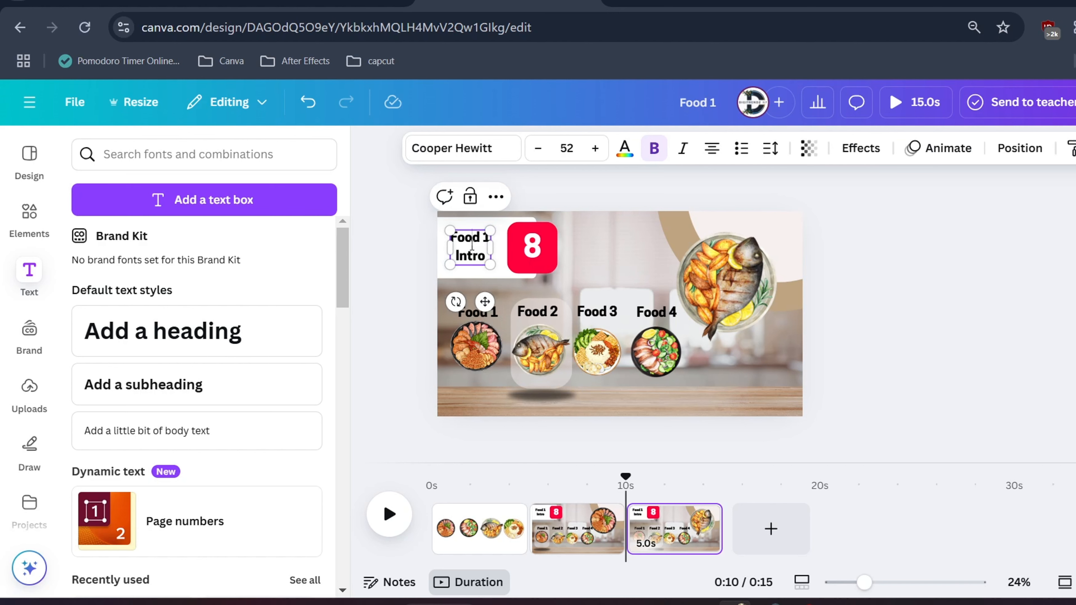
pyautogui.doubleClick(465, 246)
pyautogui.write('F')
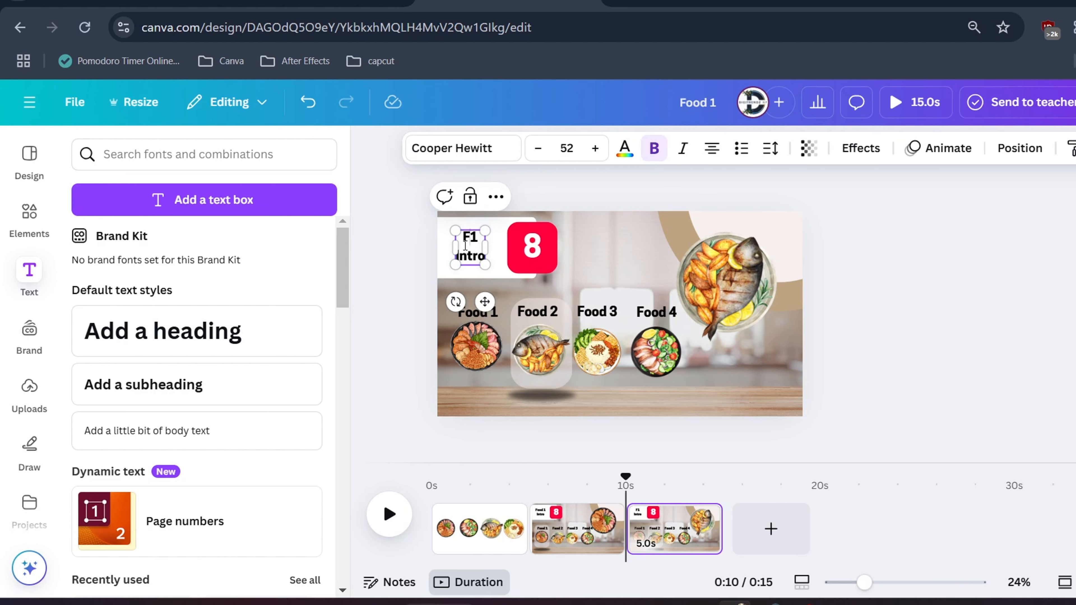
# Change the number on the red square of the fish page to 9
pyautogui.doubleClick(531, 241)
pyautogui.write('10')
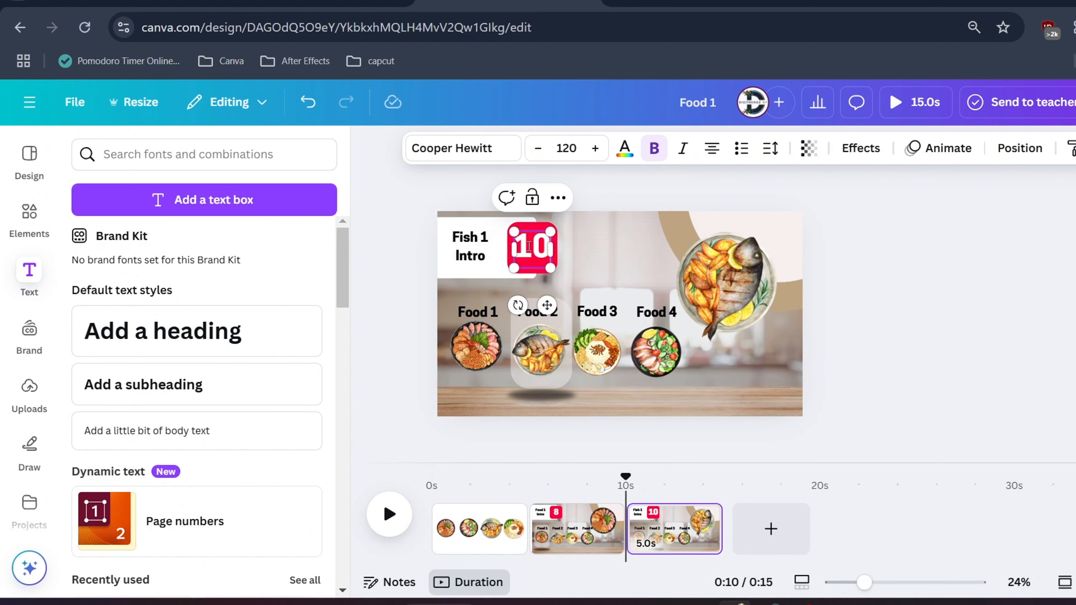
pyautogui.press('BackSpace')
pyautogui.press('BackSpace')
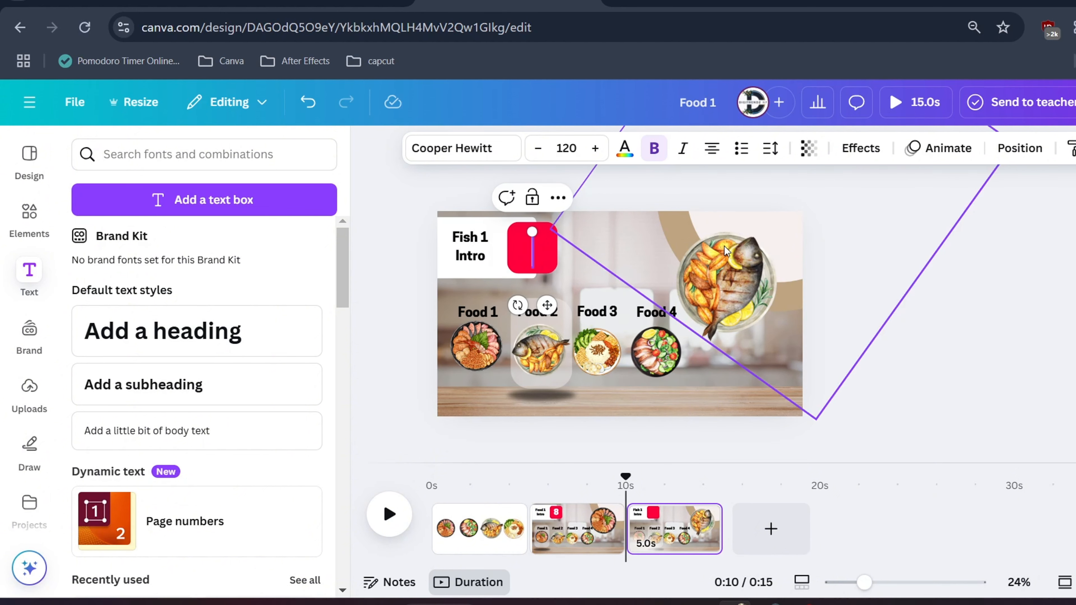
pyautogui.write('9')
# Duplicate the fish page and rotate the copy's dish wheel to bring the rice dish into view
pyautogui.rightClick(660, 530)
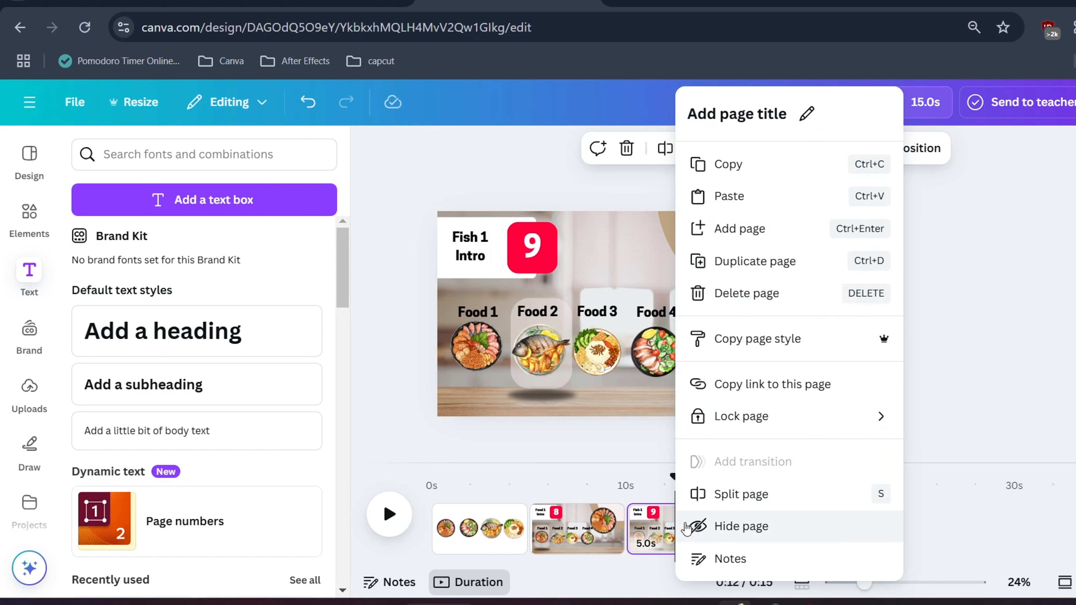
pyautogui.click(720, 257)
pyautogui.scroll(-3, 911, 343)
pyautogui.scroll(2, 908, 337)
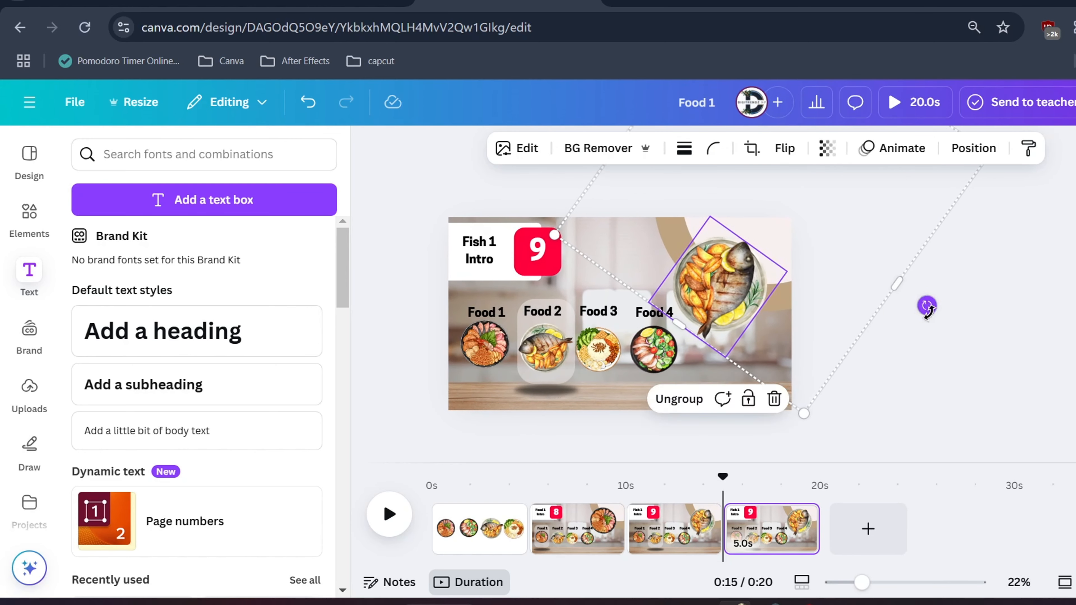
pyautogui.moveTo(927, 308); pyautogui.dragTo(687, 378)
# Move the translucent highlight with its shadow behind the third small dish, keeping the title text in its original position
pyautogui.moveTo(557, 376); pyautogui.dragTo(609, 374)
pyautogui.click(501, 269)
pyautogui.moveTo(504, 250); pyautogui.dragTo(478, 250)
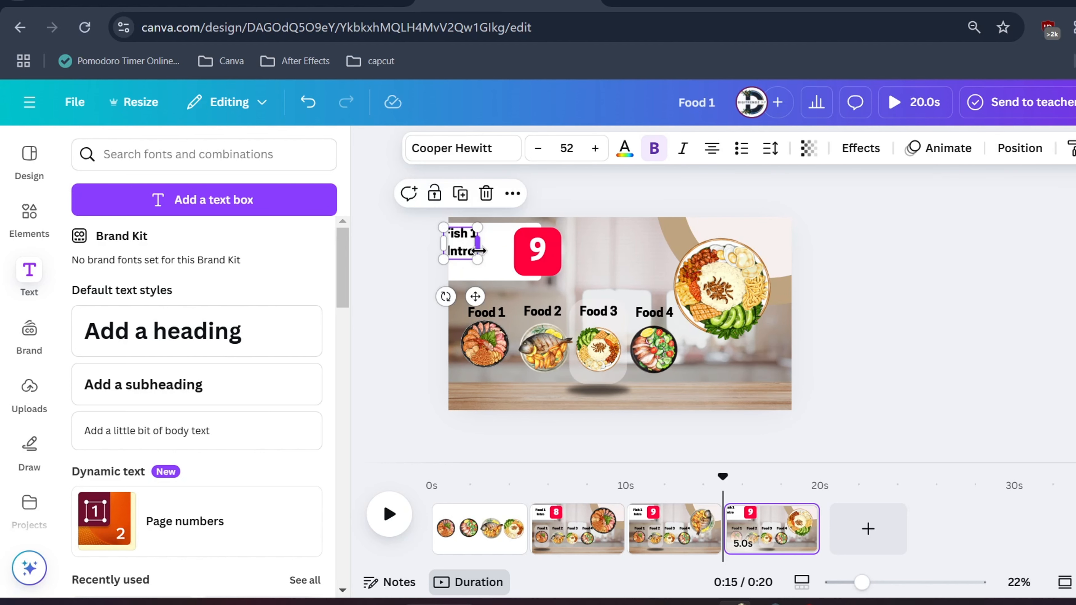
pyautogui.hotkey('ctrl', 'z')
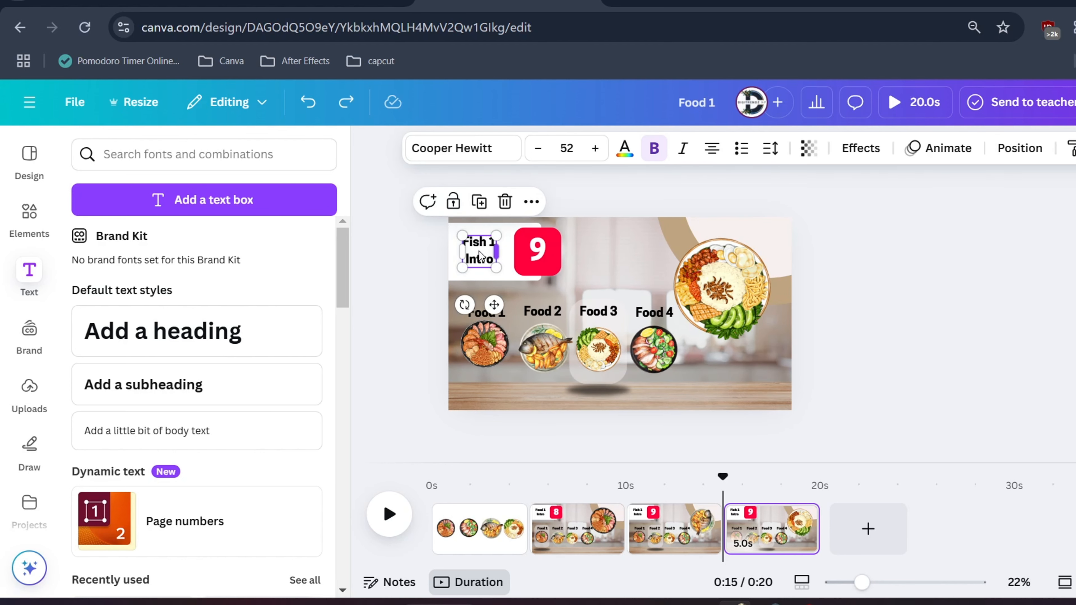
# Replace the whole title text with "Rice" and change the red square's number to 8
pyautogui.doubleClick(479, 255)
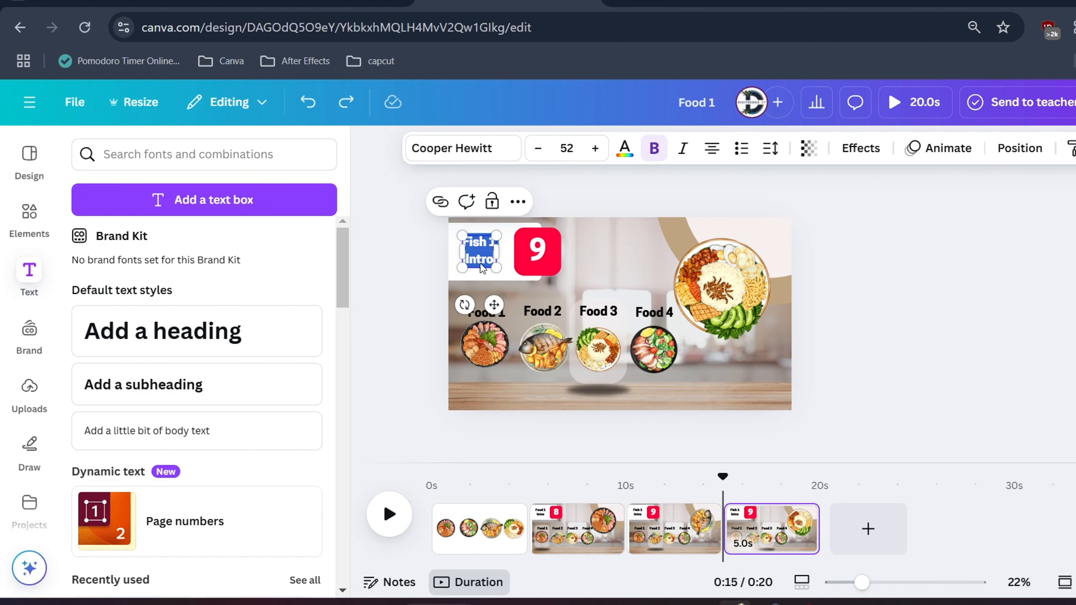
pyautogui.write('Rice')
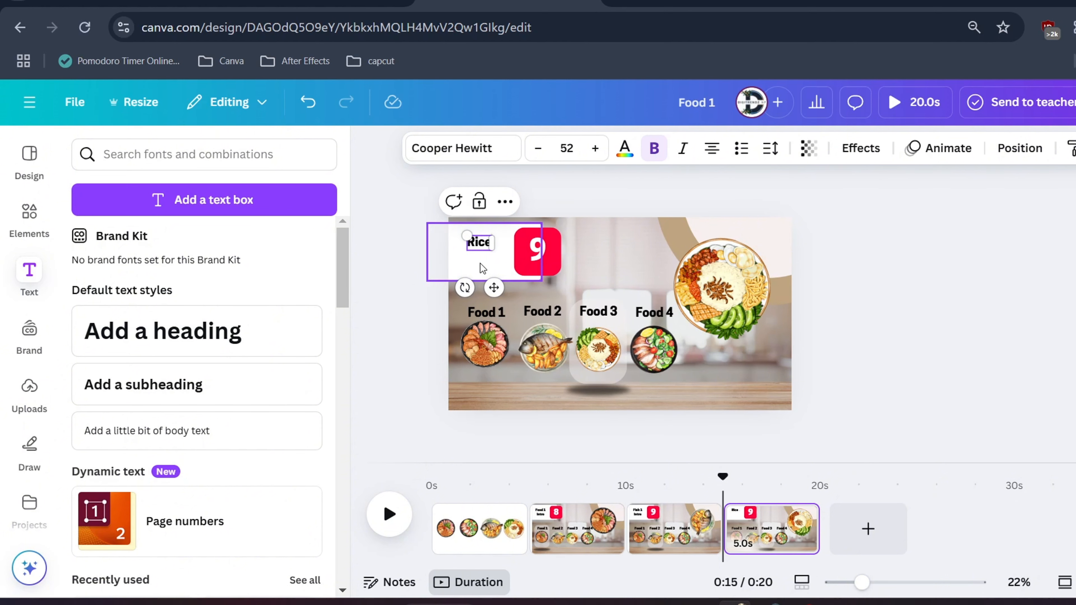
pyautogui.doubleClick(538, 255)
pyautogui.write('8')
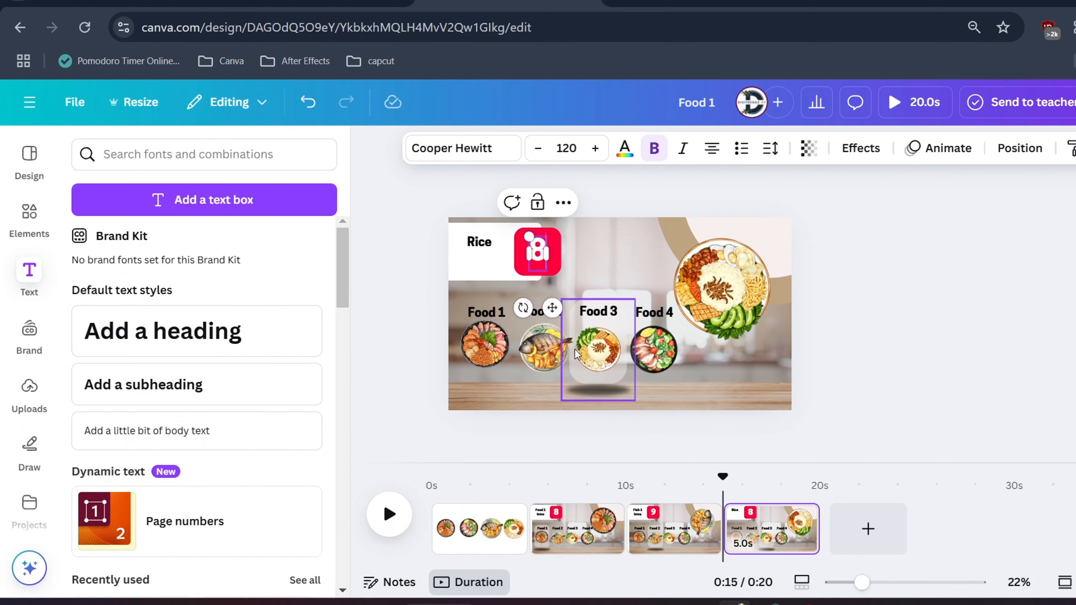
# Duplicate the Rice page and move the copy's translucent highlight with its shadow behind the fourth small dish
pyautogui.rightClick(764, 526)
pyautogui.click(817, 257)
pyautogui.click(611, 386)
pyautogui.moveTo(611, 384); pyautogui.dragTo(657, 383)
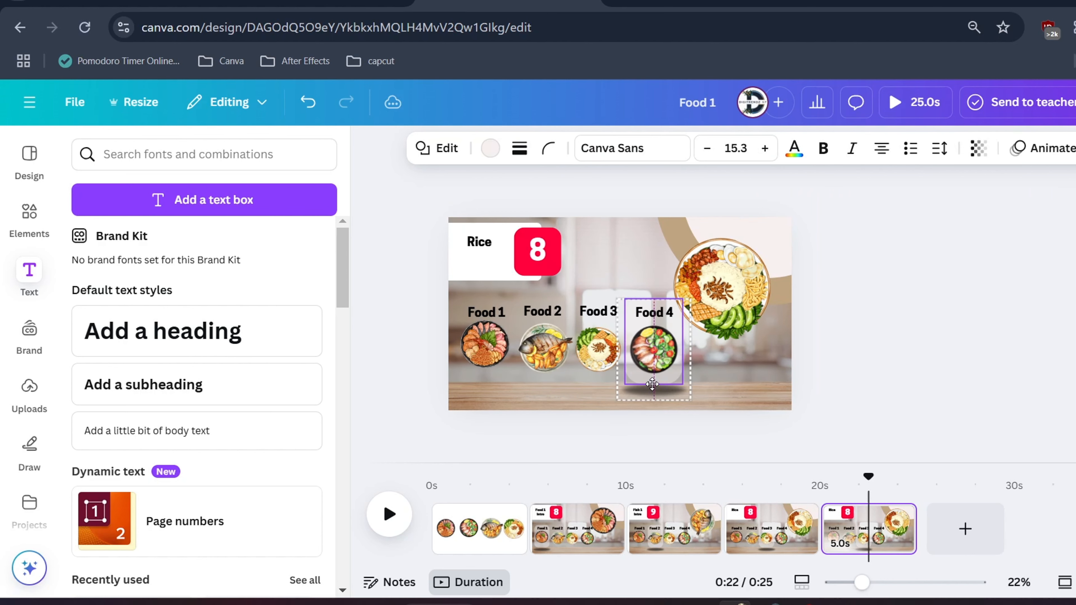
# Rotate the dish wheel on the last page to bring the salad dish into view and change the red square's number to 9
pyautogui.click(726, 293)
pyautogui.moveTo(948, 281); pyautogui.dragTo(648, 404)
pyautogui.doubleClick(534, 250)
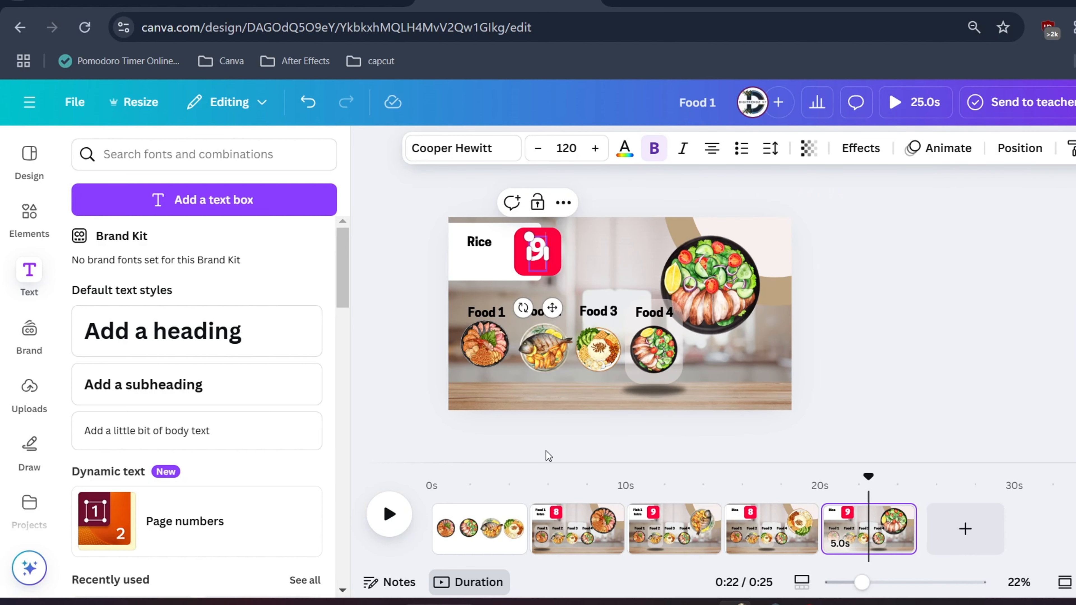
# Add a Match & Move transition between the Food 1 page and the fish page
pyautogui.click(564, 462)
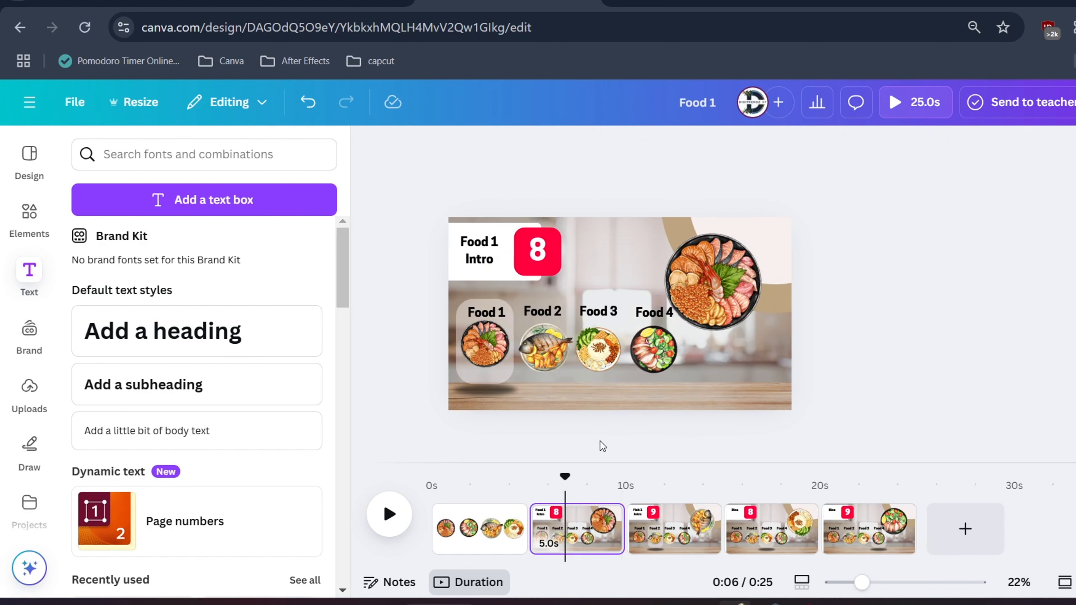
pyautogui.click(624, 543)
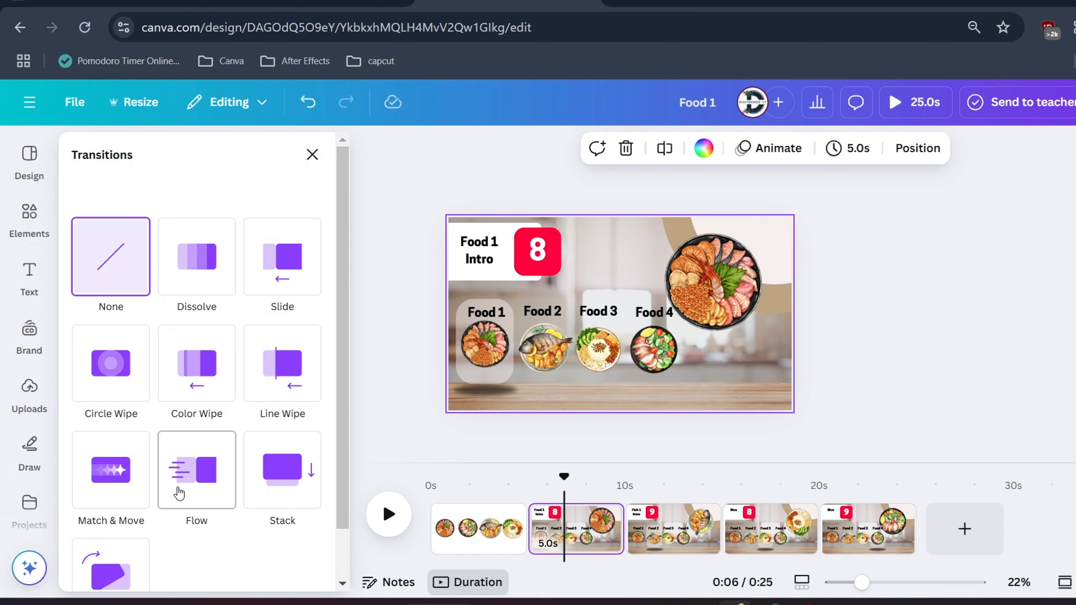
pyautogui.click(114, 484)
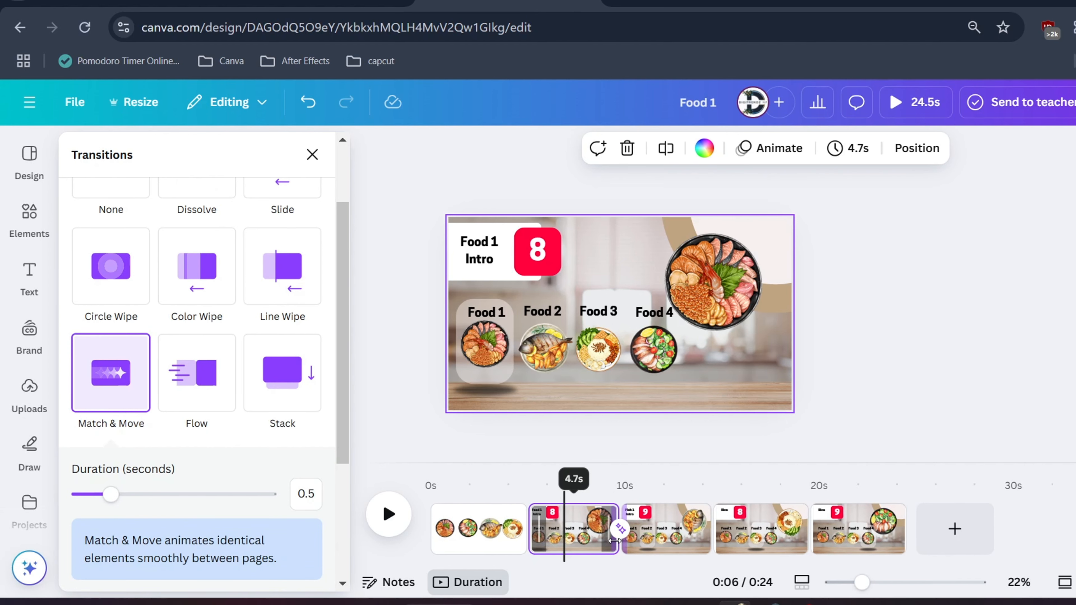
# Set the page timing to 2 seconds and apply it to all five pages
pyautogui.moveTo(613, 540); pyautogui.dragTo(576, 541)
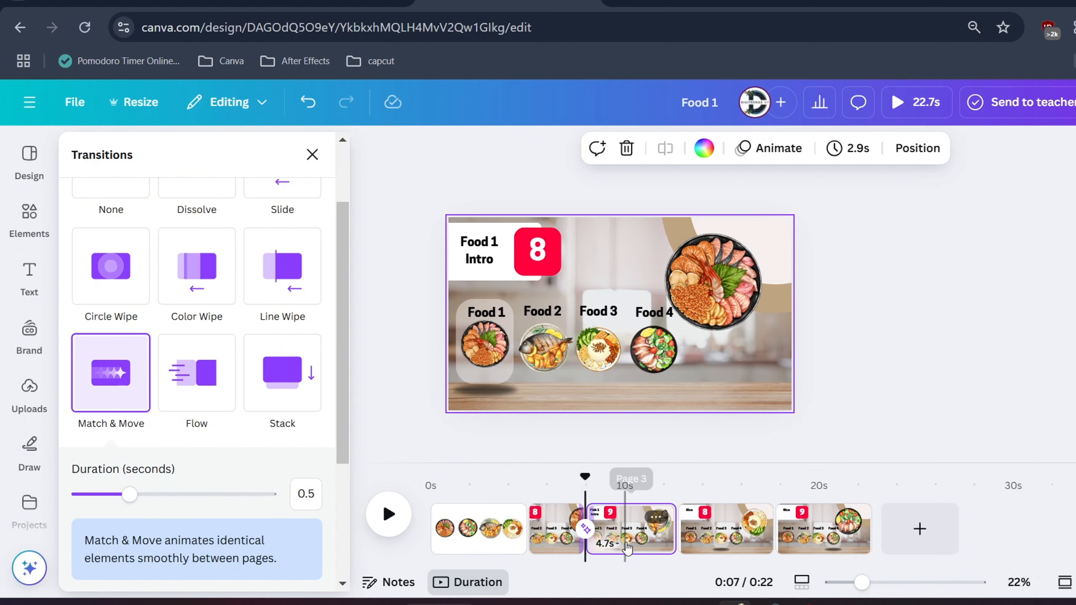
pyautogui.click(636, 525)
pyautogui.click(851, 148)
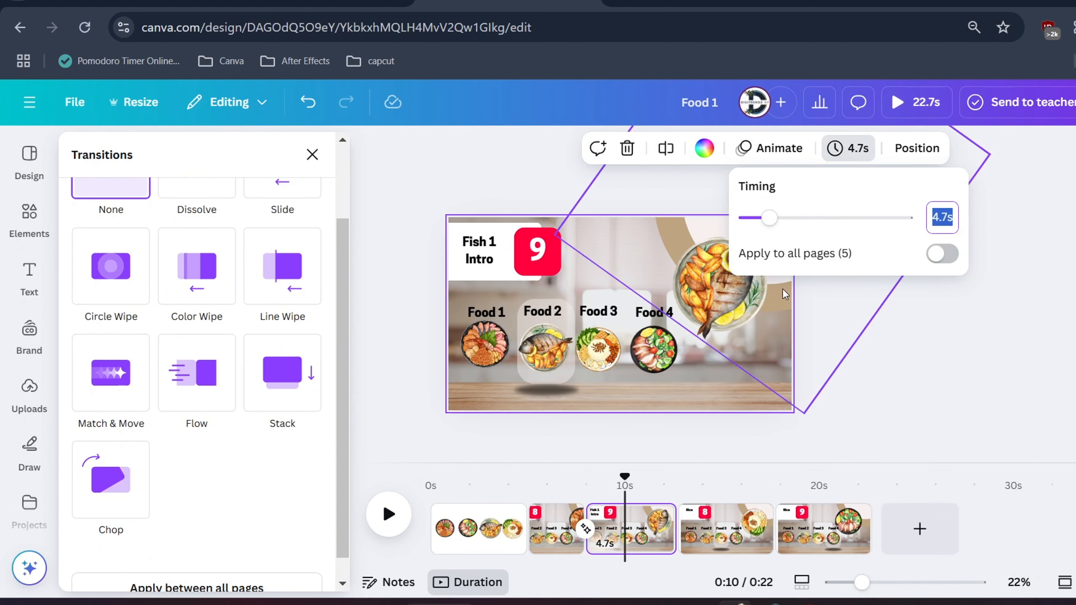
pyautogui.moveTo(769, 225); pyautogui.dragTo(746, 222)
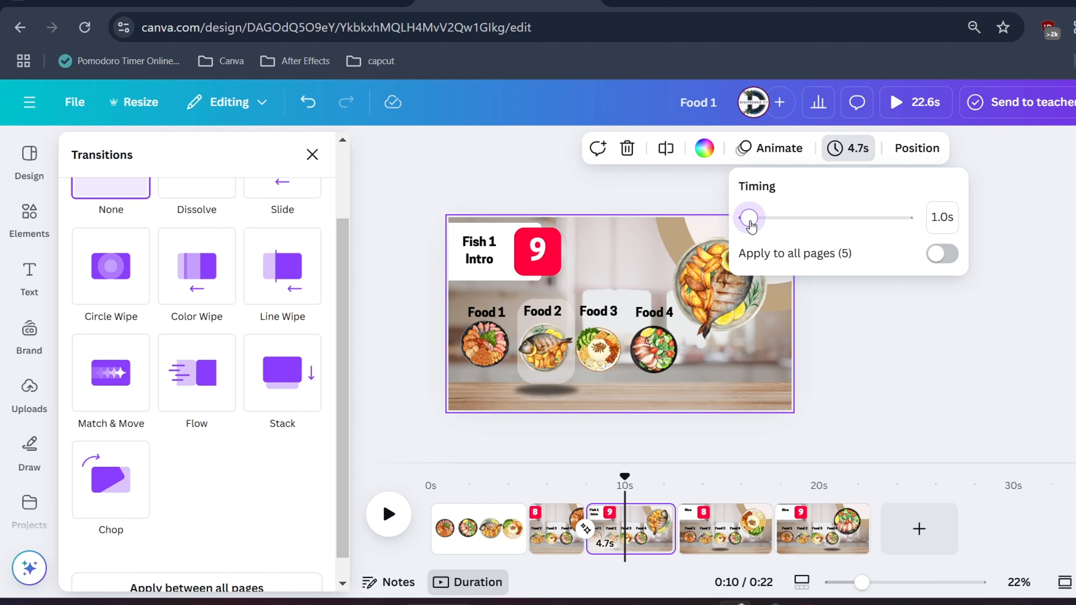
pyautogui.moveTo(750, 226); pyautogui.dragTo(758, 225)
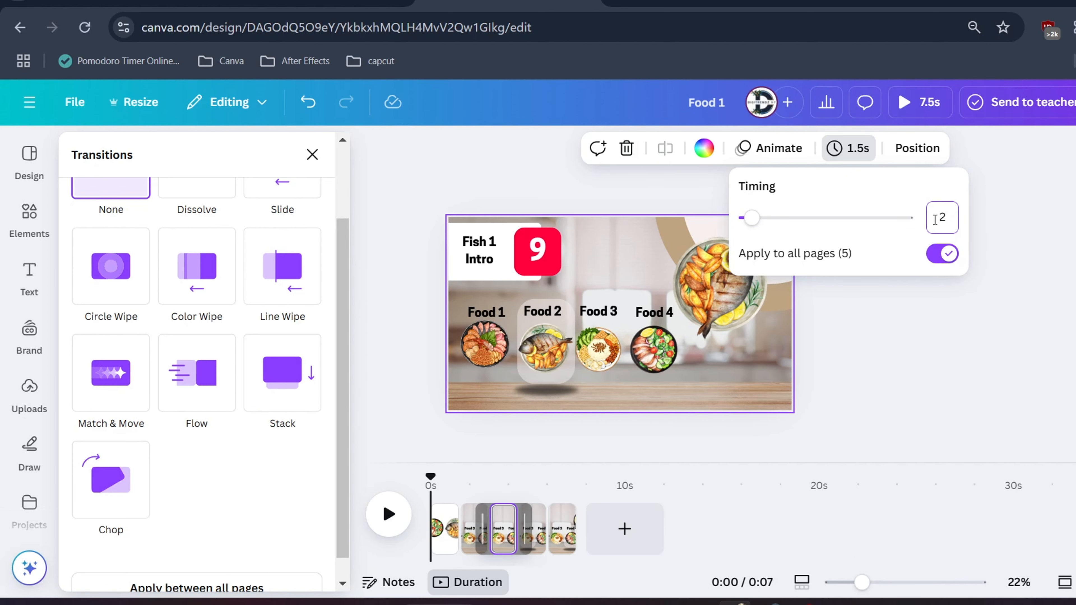
pyautogui.press('Return')
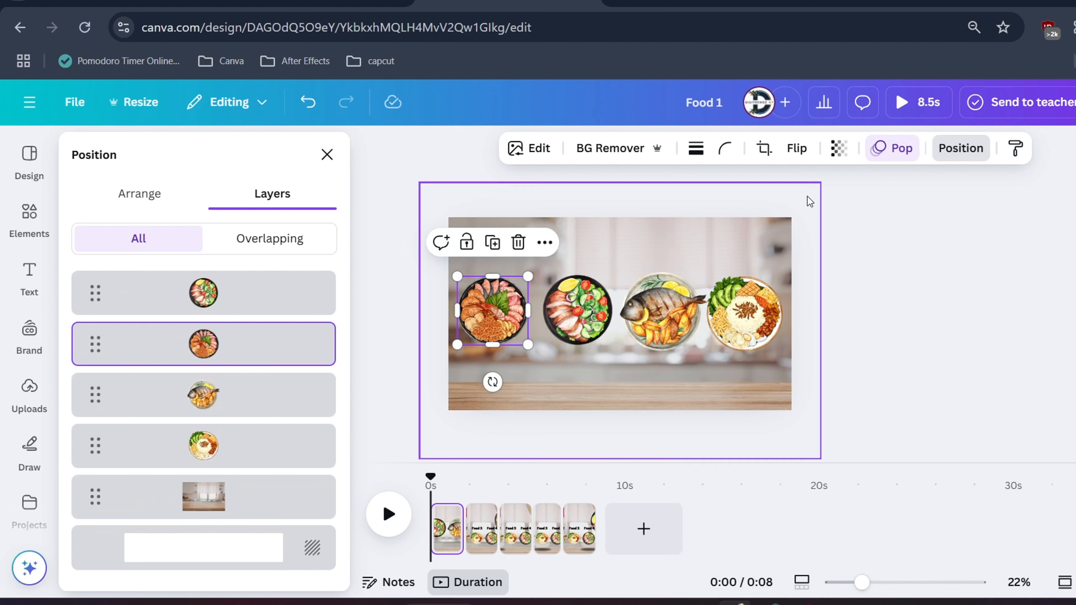
# Open the animation options for the first dish on the opening page
pyautogui.click(908, 152)
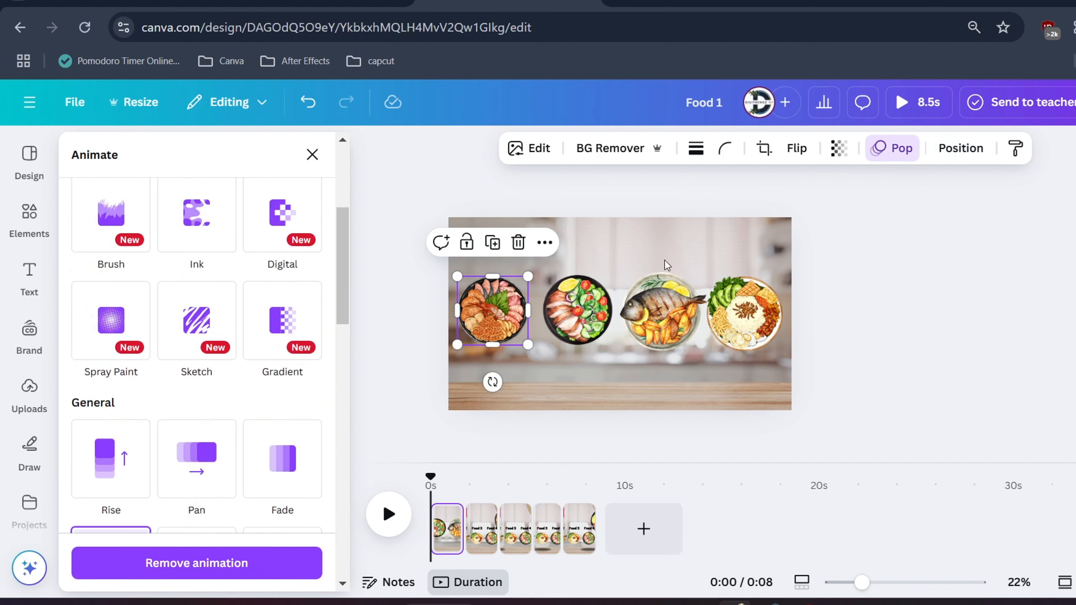
pyautogui.scroll(-5, 119, 373)
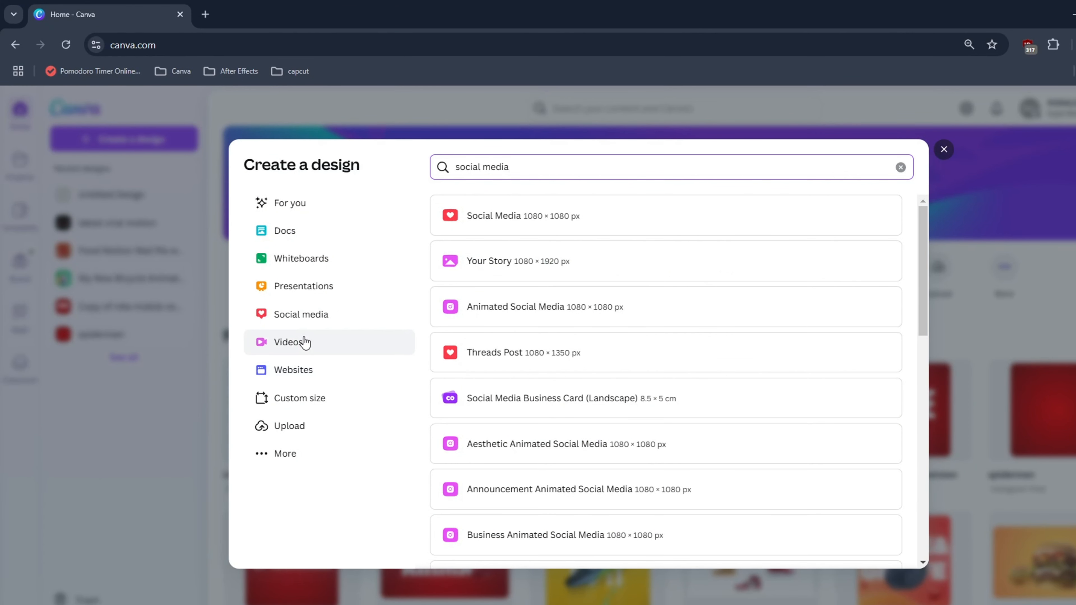
# Create a blank Mobile Video design and add the uploaded razor image to its page
pyautogui.click(305, 342)
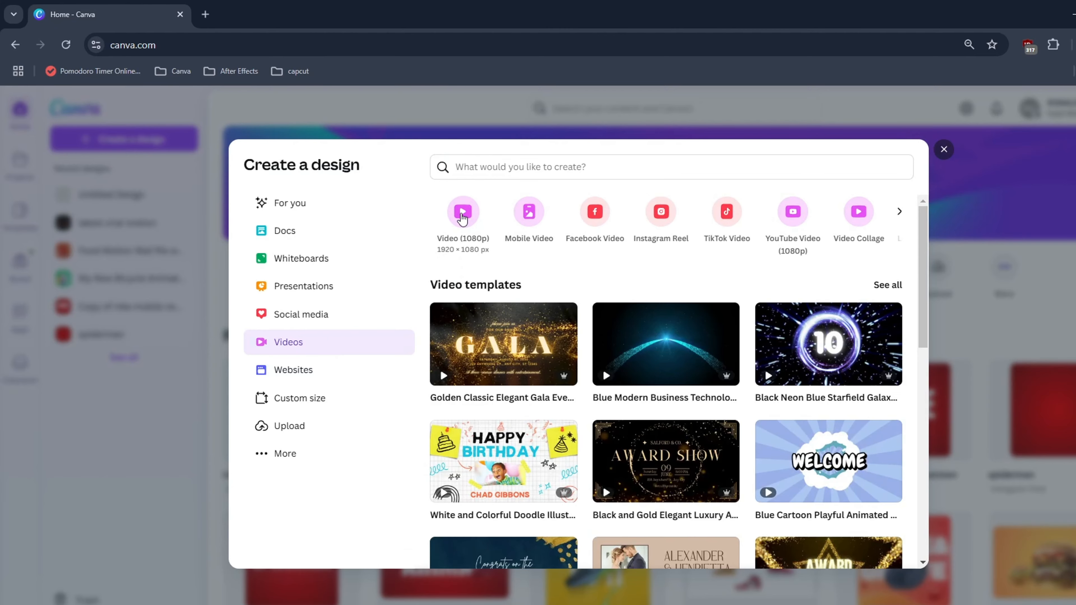
pyautogui.click(530, 217)
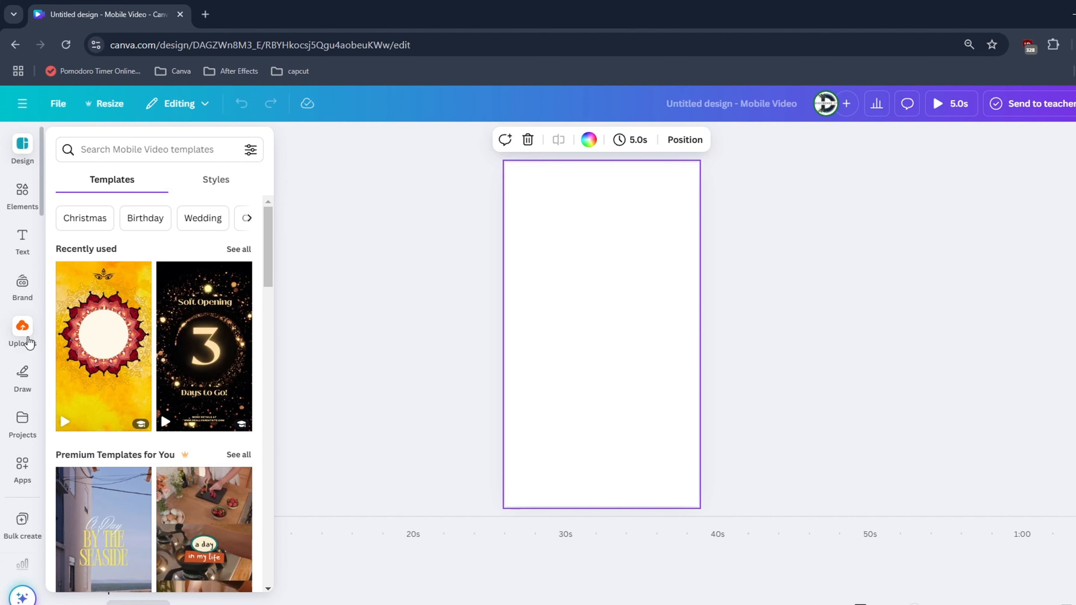
pyautogui.click(25, 334)
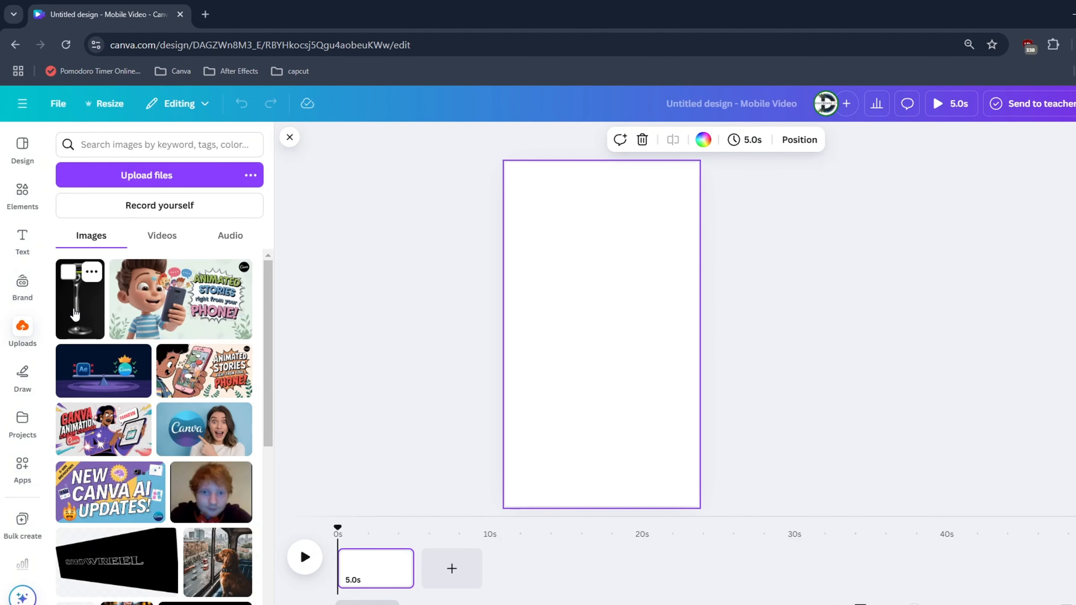
pyautogui.click(75, 314)
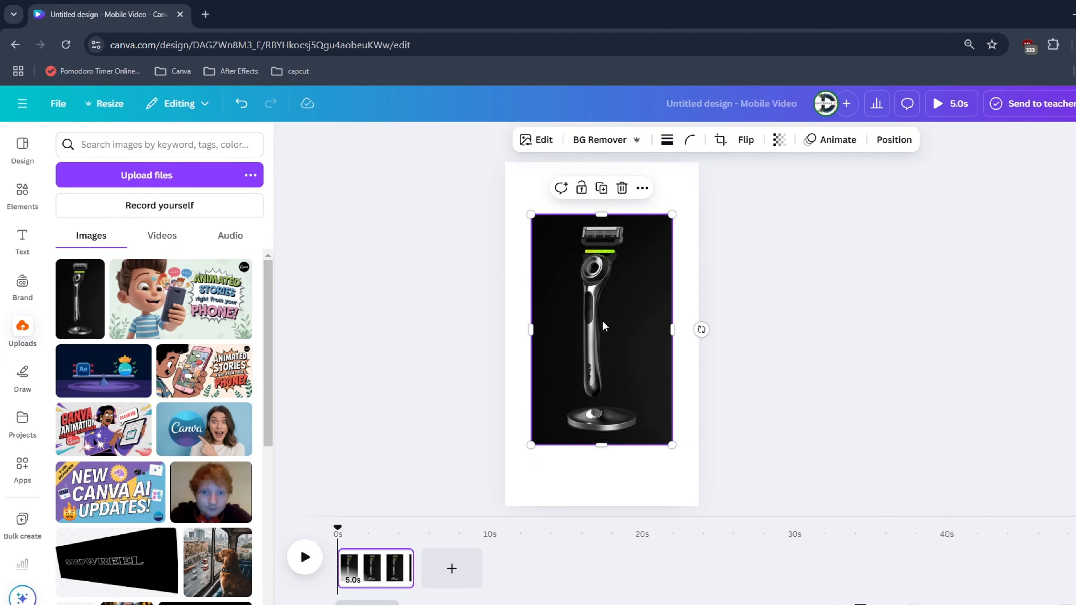
# Remove the background of the razor image and duplicate the cut-out razor
pyautogui.click(602, 138)
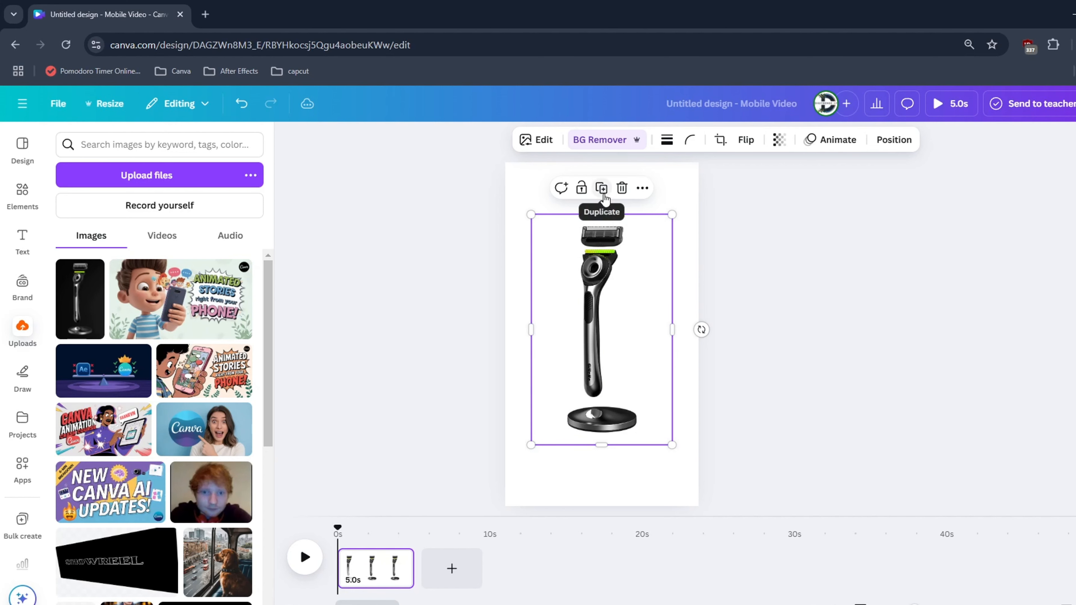
pyautogui.click(601, 189)
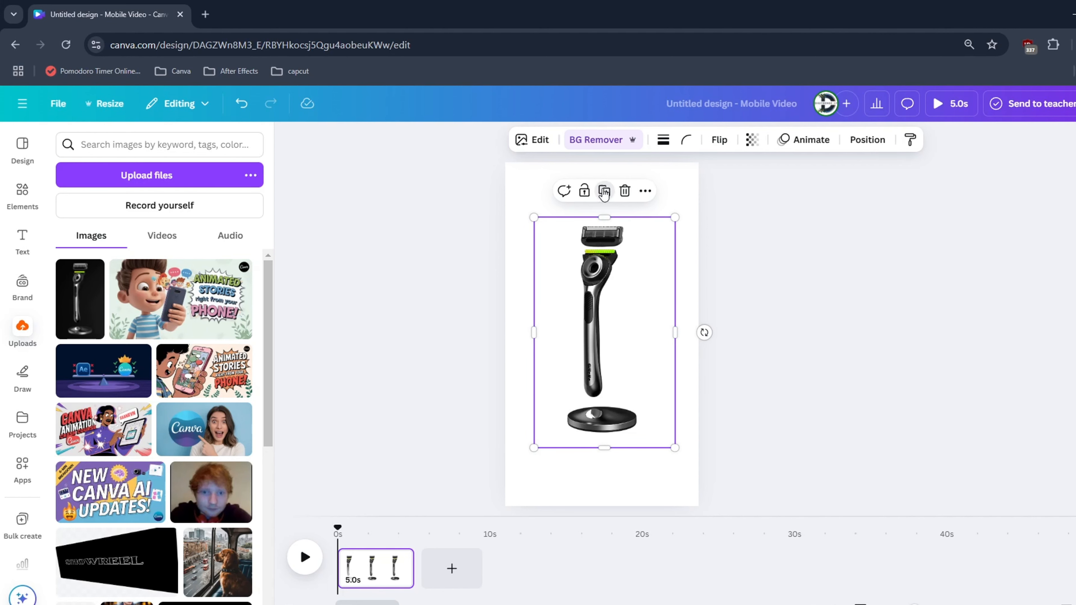
# Crop one of the two overlapping razor copies down to just the blade head
pyautogui.moveTo(580, 295)
pyautogui.mouseDown()
pyautogui.moveTo(616, 295)
pyautogui.moveTo(558, 288)
pyautogui.moveTo(613, 300)
pyautogui.moveTo(577, 292)
pyautogui.mouseUp()
pyautogui.moveTo(602, 443); pyautogui.dragTo(622, 248)
pyautogui.click(567, 307)
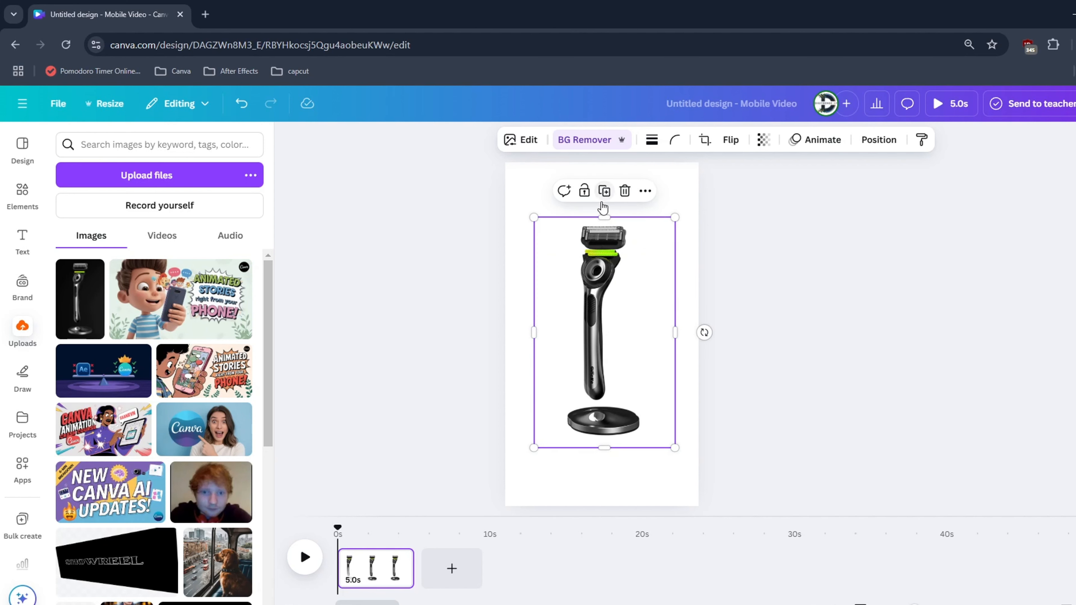
# Duplicate the full razor, separate the copies and crop the blade head off the new one
pyautogui.moveTo(600, 320); pyautogui.dragTo(598, 316)
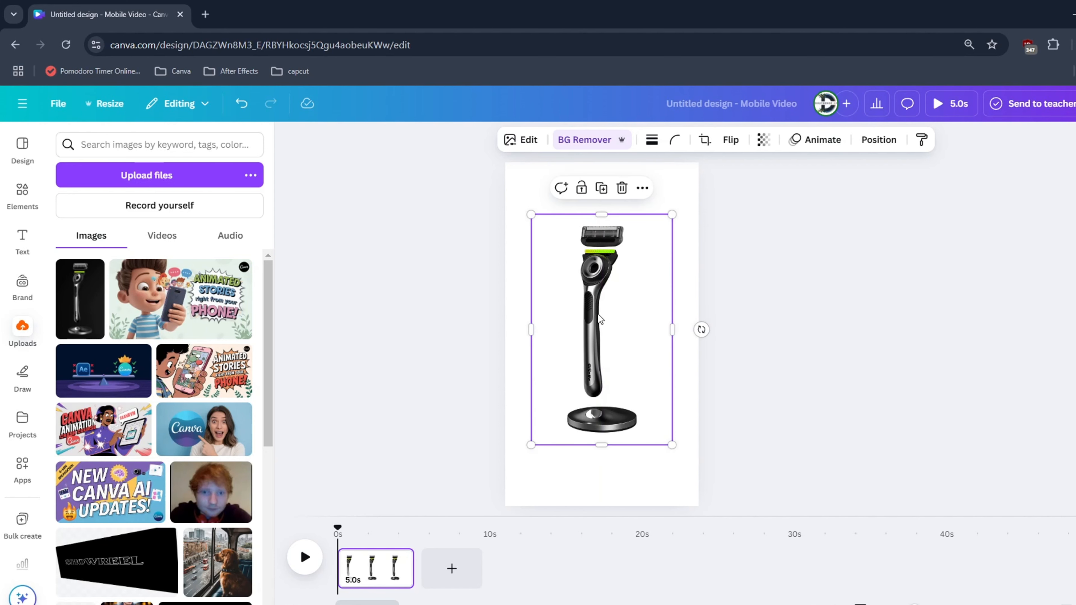
pyautogui.hotkey('ctrl', 'd')
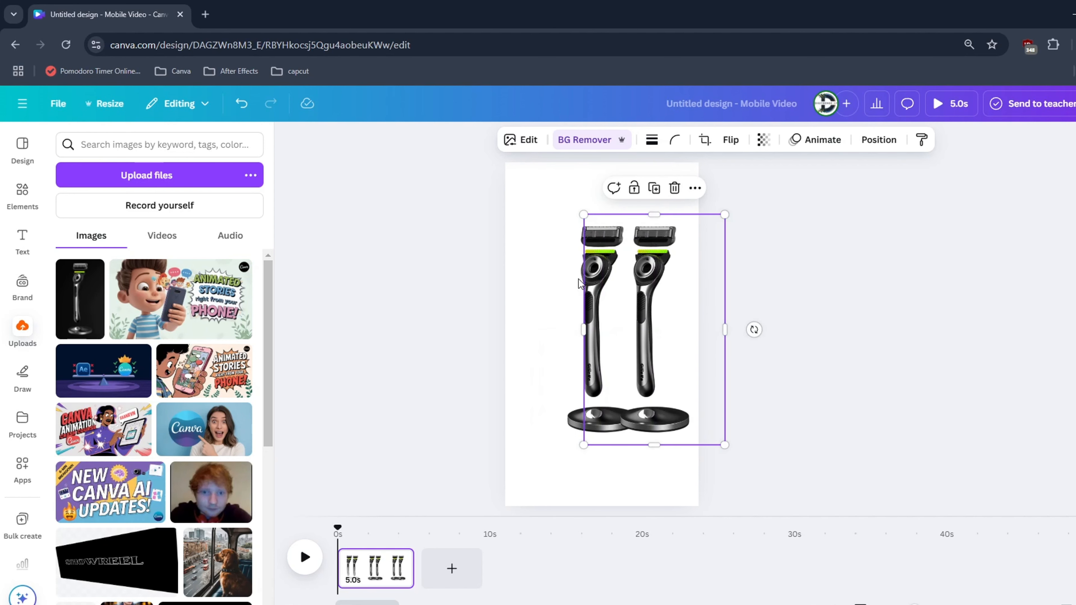
pyautogui.moveTo(578, 279); pyautogui.dragTo(510, 282)
pyautogui.click(644, 258)
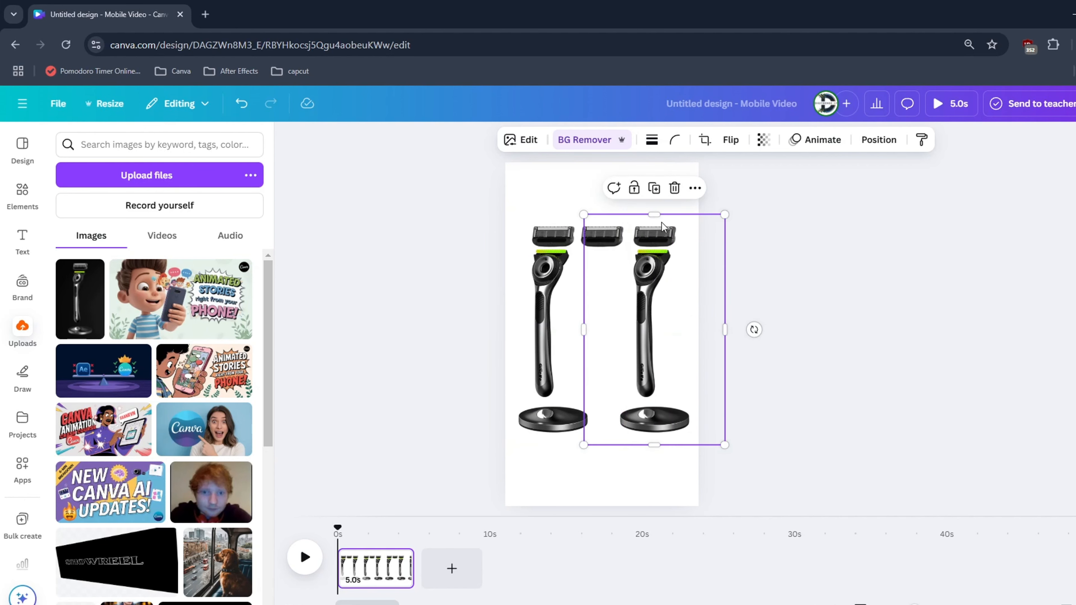
pyautogui.moveTo(655, 215); pyautogui.dragTo(648, 244)
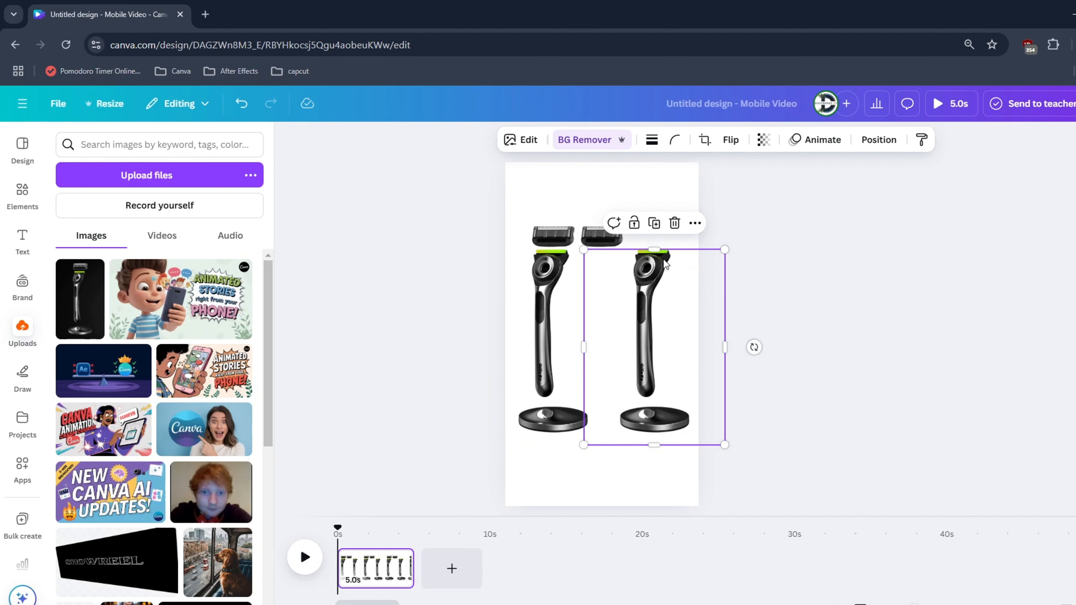
pyautogui.scroll(3, 666, 263)
pyautogui.moveTo(721, 236); pyautogui.dragTo(720, 234)
pyautogui.moveTo(709, 279); pyautogui.dragTo(677, 279)
pyautogui.scroll(-3, 675, 284)
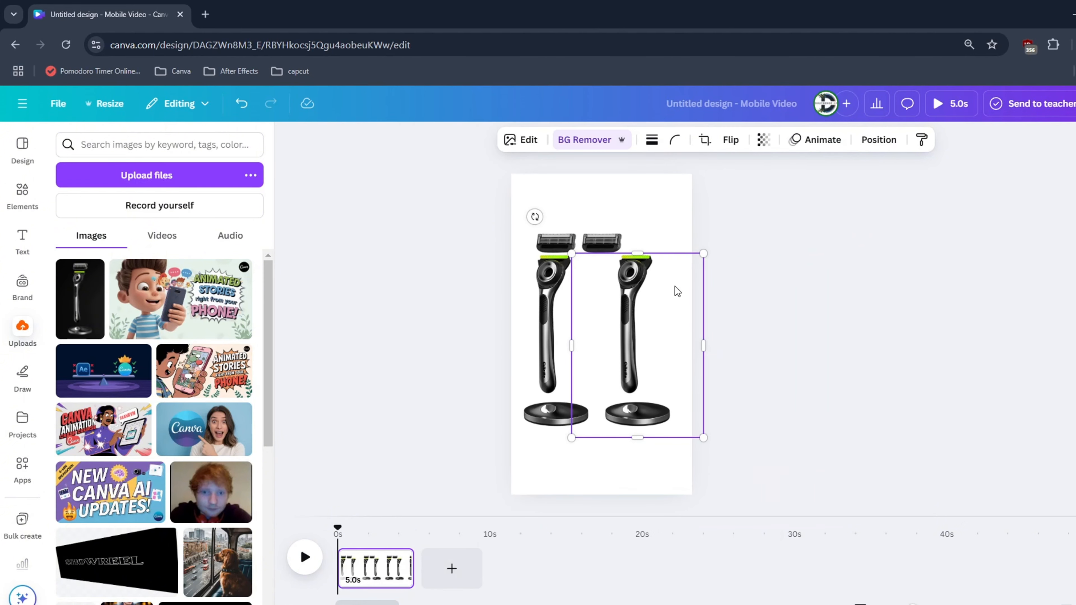
# Duplicate the headless razor and crop one copy at its lower end so only the handle remains
pyautogui.moveTo(650, 317); pyautogui.dragTo(674, 285)
pyautogui.hotkey('ctrl', 'd')
pyautogui.click(545, 330)
pyautogui.moveTo(545, 330); pyautogui.dragTo(539, 330)
pyautogui.moveTo(603, 245); pyautogui.dragTo(597, 245)
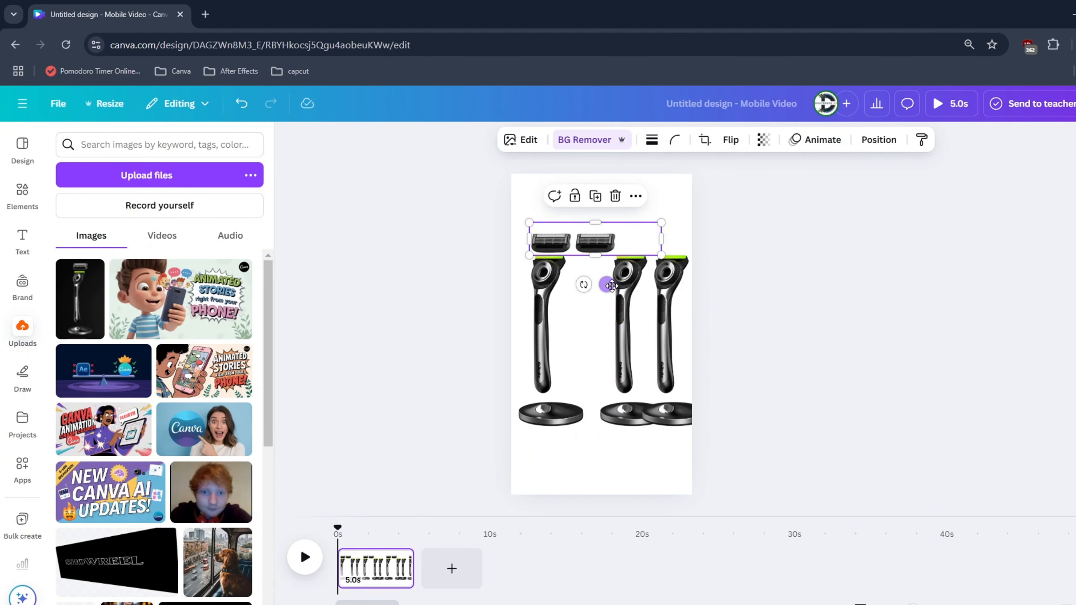
pyautogui.moveTo(664, 293); pyautogui.dragTo(672, 294)
pyautogui.moveTo(601, 299); pyautogui.dragTo(577, 299)
pyautogui.moveTo(608, 437); pyautogui.dragTo(613, 400)
pyautogui.moveTo(669, 423); pyautogui.dragTo(653, 423)
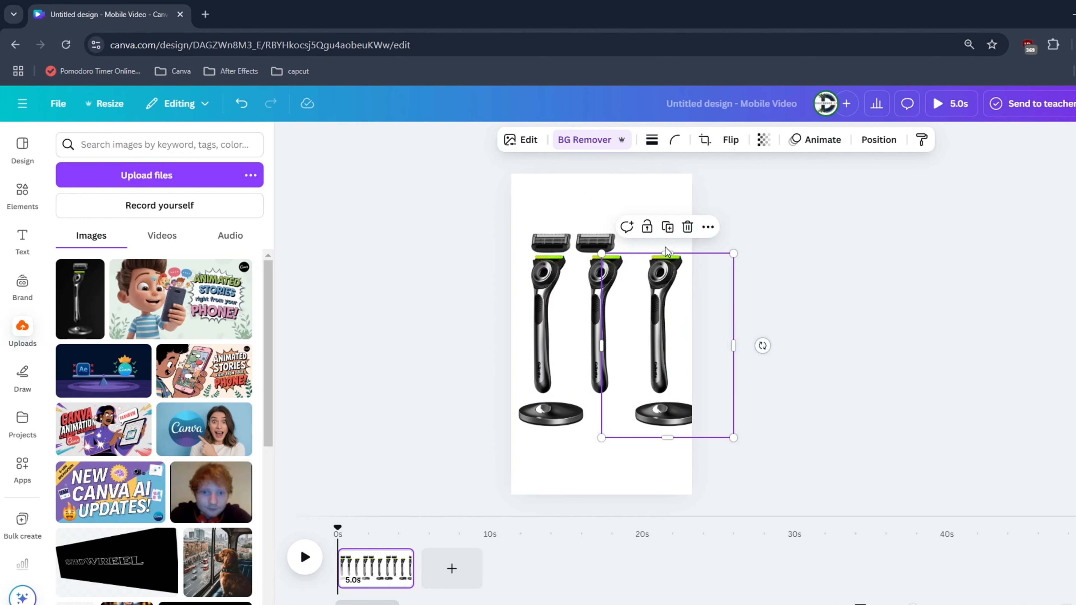
# Crop the other headless copy down to the round stand and place the handle above the stand
pyautogui.moveTo(667, 254); pyautogui.dragTo(671, 401)
pyautogui.moveTo(664, 416); pyautogui.dragTo(633, 416)
pyautogui.click(601, 316)
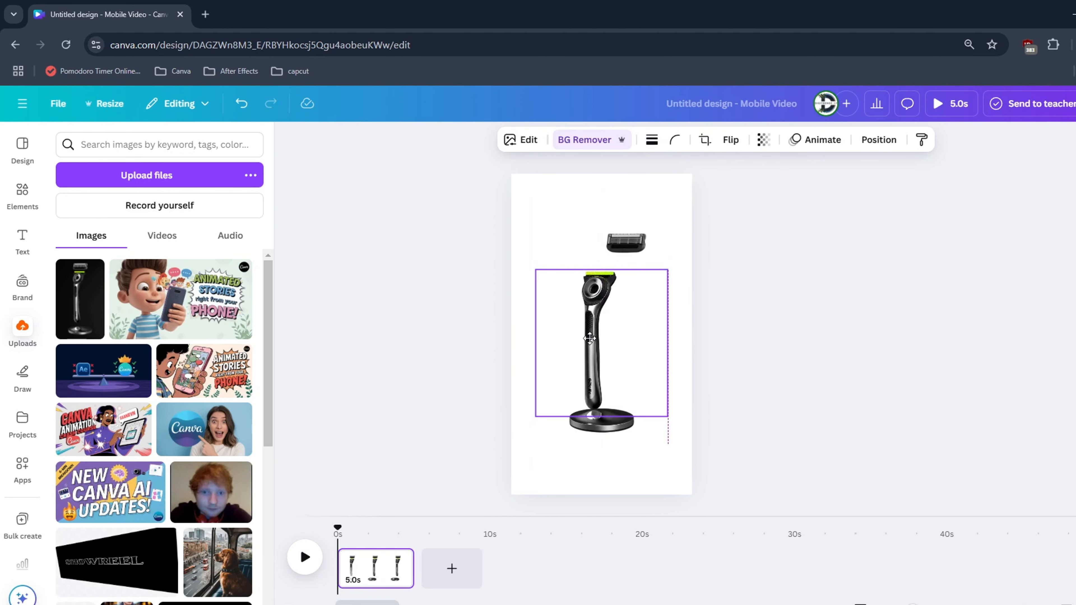
pyautogui.moveTo(589, 338); pyautogui.dragTo(589, 341)
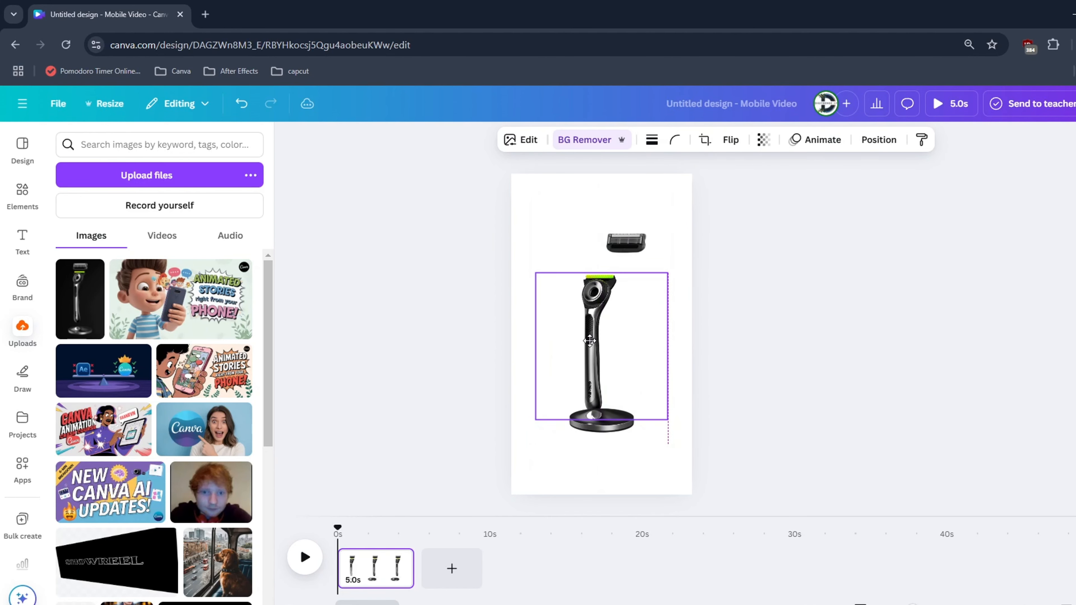
# Reorder the layers with the blade head in front, handle in the middle and stand behind, and lower the handle onto the stand
pyautogui.click(878, 140)
pyautogui.click(212, 175)
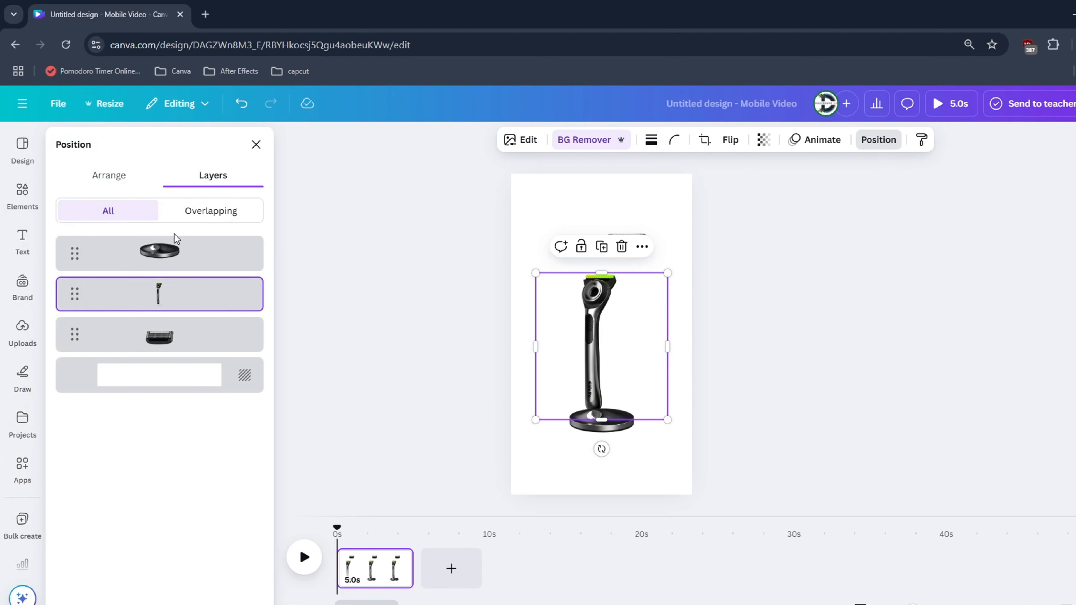
pyautogui.moveTo(159, 335); pyautogui.dragTo(159, 254)
pyautogui.moveTo(159, 293); pyautogui.dragTo(156, 355)
pyautogui.click(601, 347)
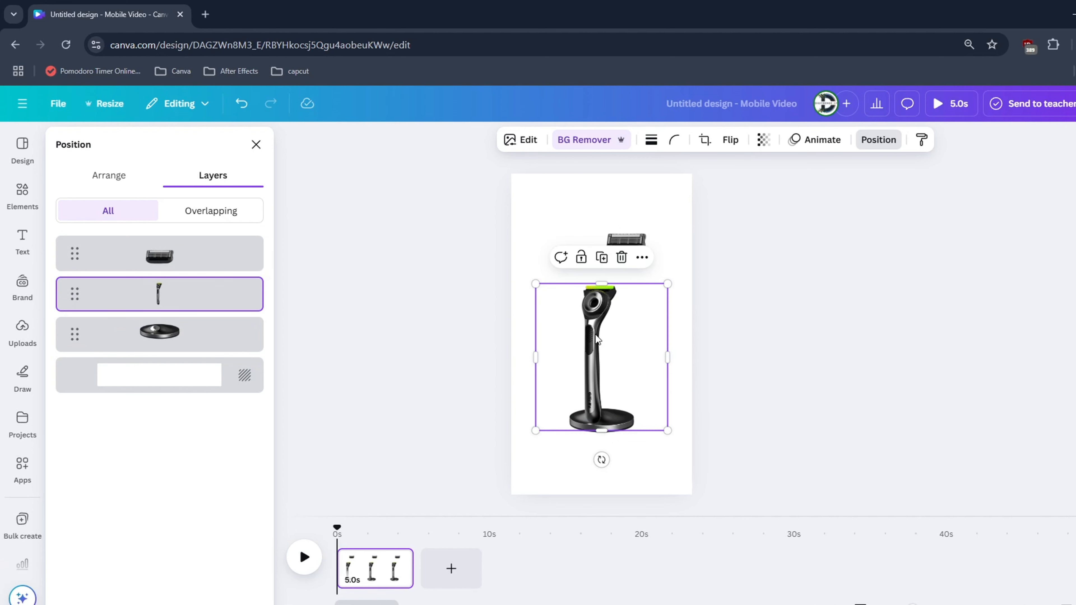
# Move the blade head down onto the upper end of the handle
pyautogui.click(610, 234)
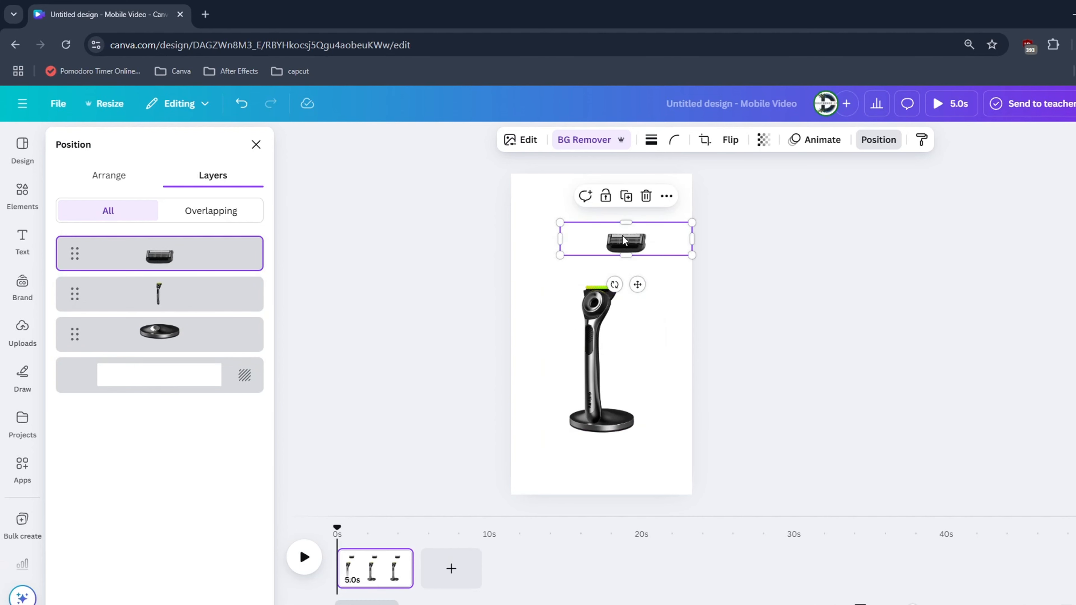
pyautogui.moveTo(609, 234); pyautogui.dragTo(578, 272)
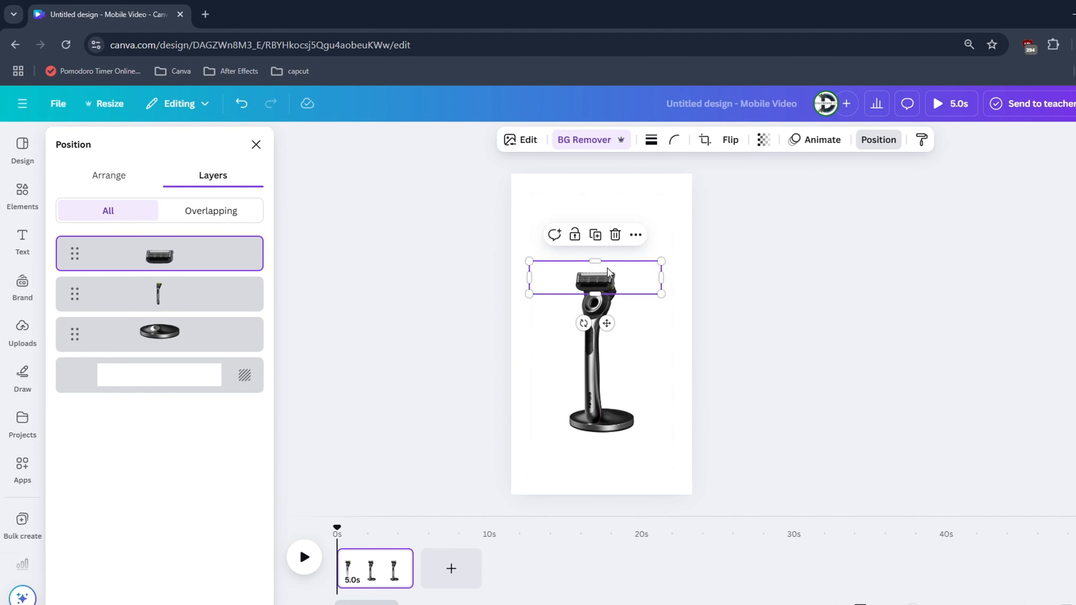
pyautogui.scroll(5, 607, 266)
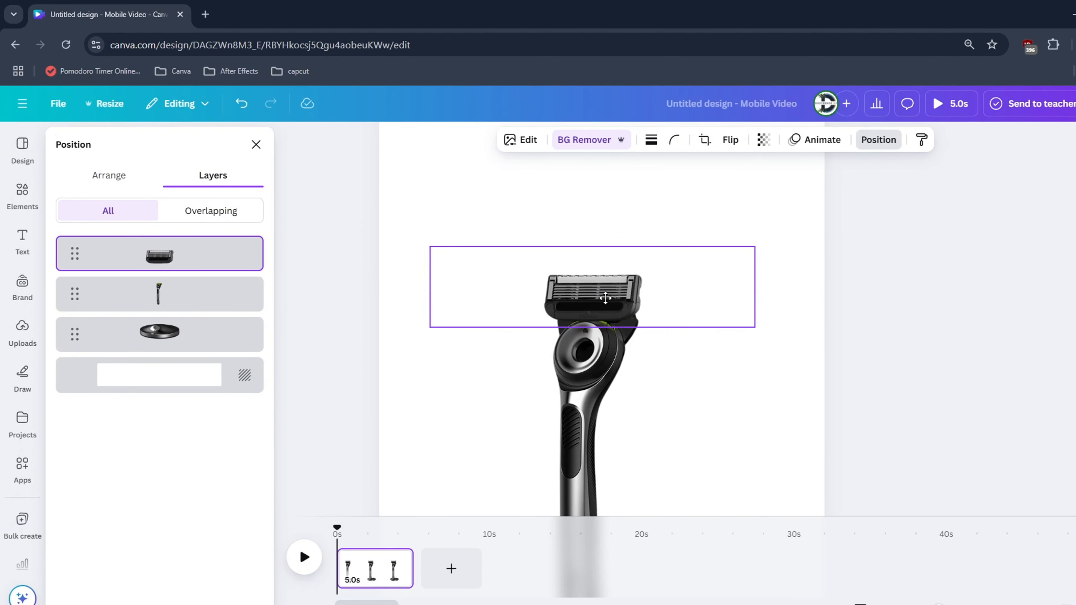
# Erase the black slot in the blade head using the background remover's Erase brush at size 4
pyautogui.click(521, 143)
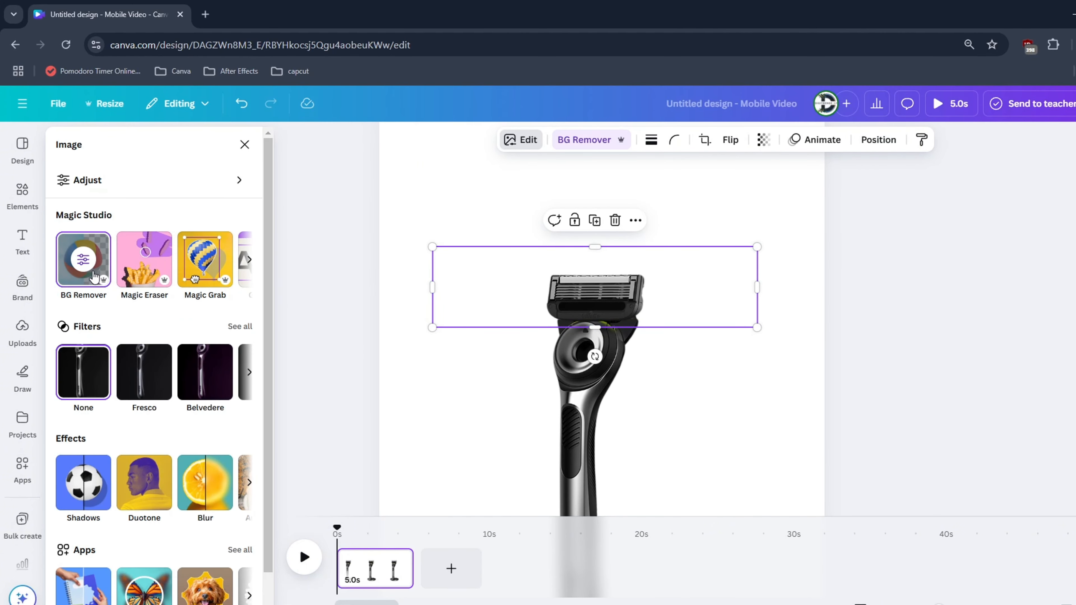
pyautogui.click(90, 271)
pyautogui.scroll(10, 743, 171)
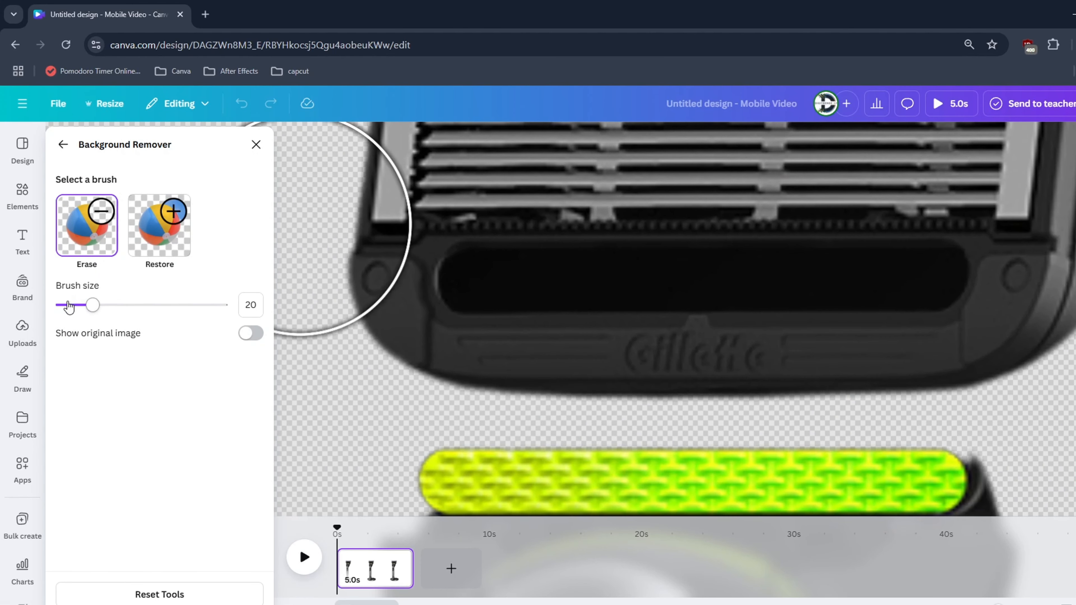
pyautogui.click(69, 305)
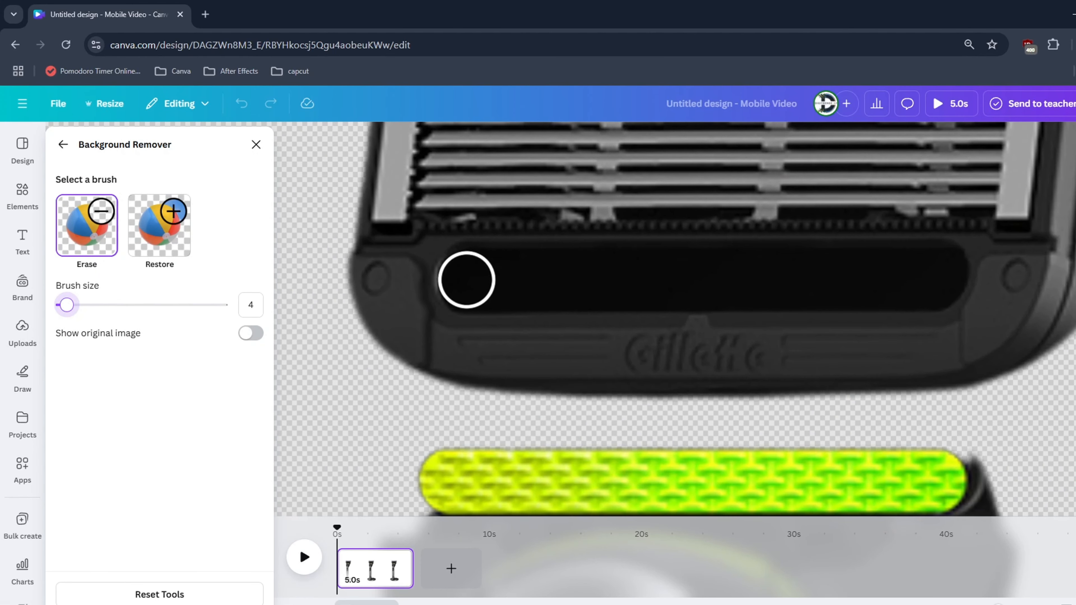
pyautogui.moveTo(467, 281)
pyautogui.mouseDown()
pyautogui.moveTo(940, 279)
pyautogui.moveTo(852, 275)
pyautogui.moveTo(908, 268)
pyautogui.moveTo(871, 282)
pyautogui.moveTo(888, 282)
pyautogui.moveTo(837, 275)
pyautogui.moveTo(892, 270)
pyautogui.moveTo(770, 270)
pyautogui.moveTo(860, 269)
pyautogui.moveTo(476, 280)
pyautogui.moveTo(574, 281)
pyautogui.moveTo(543, 280)
pyautogui.mouseUp()
pyautogui.click(63, 145)
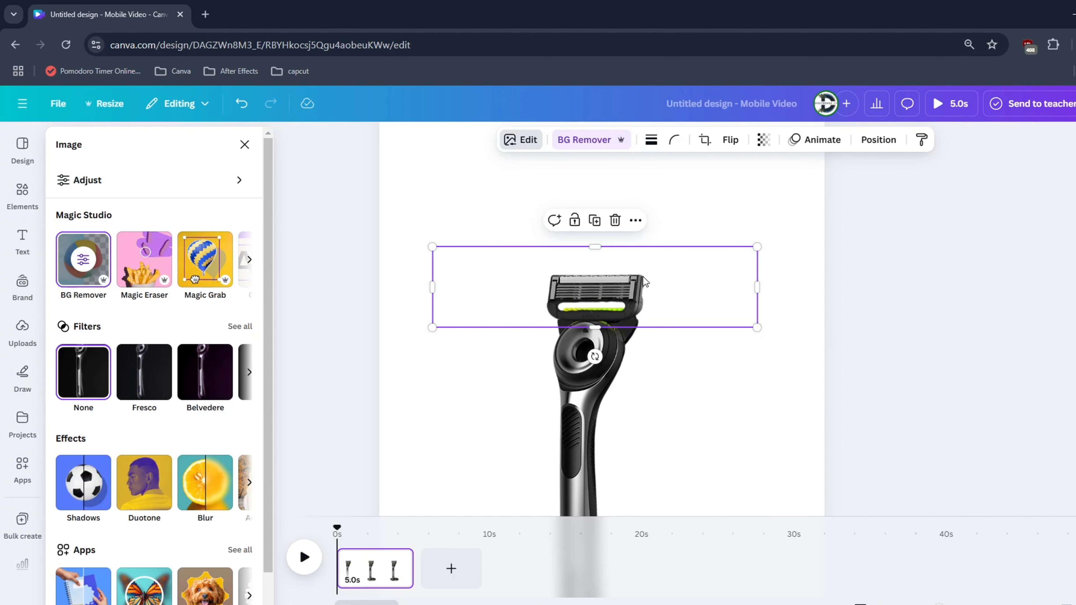
# Align the blade head over the handle so the green strip fills the erased slot
pyautogui.moveTo(643, 277); pyautogui.dragTo(646, 287)
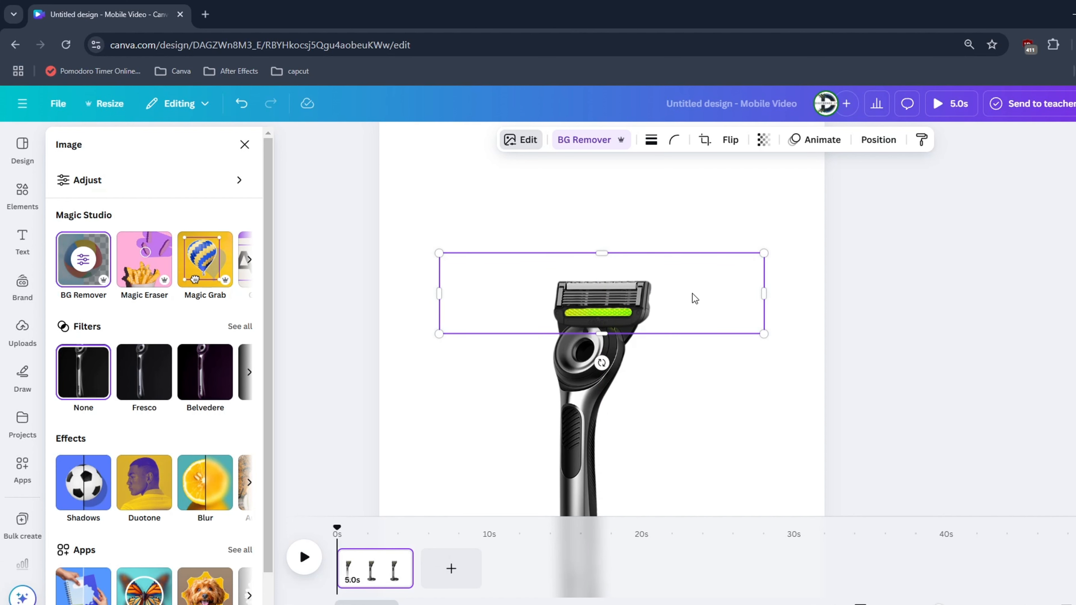
pyautogui.click(685, 379)
pyautogui.click(774, 273)
pyautogui.moveTo(628, 302); pyautogui.dragTo(626, 299)
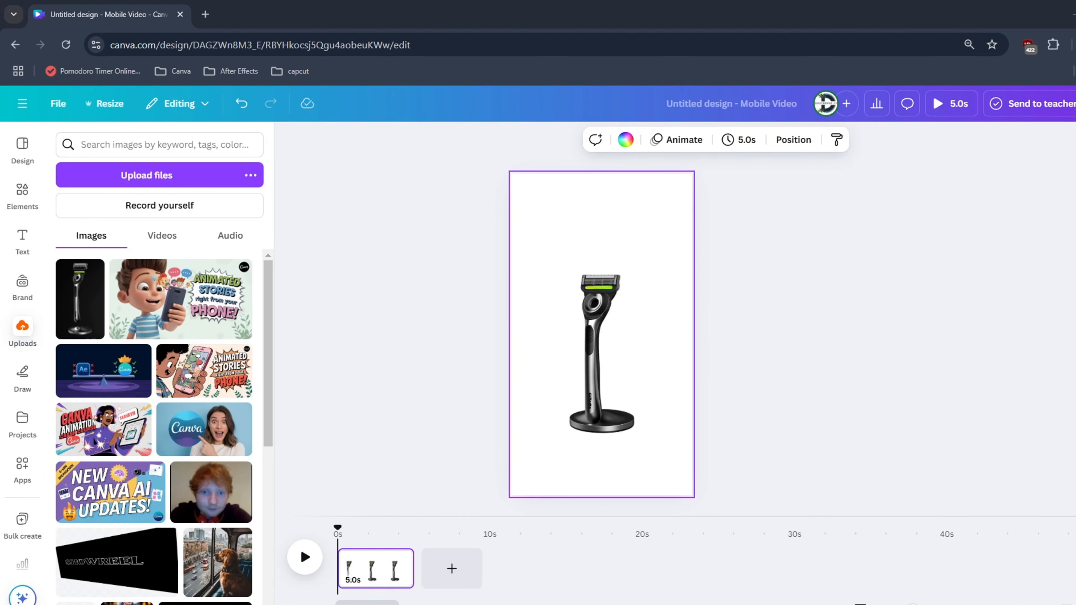
# Duplicate the page and raise the handle and blade head together off the stand on the new page
pyautogui.rightClick(384, 569)
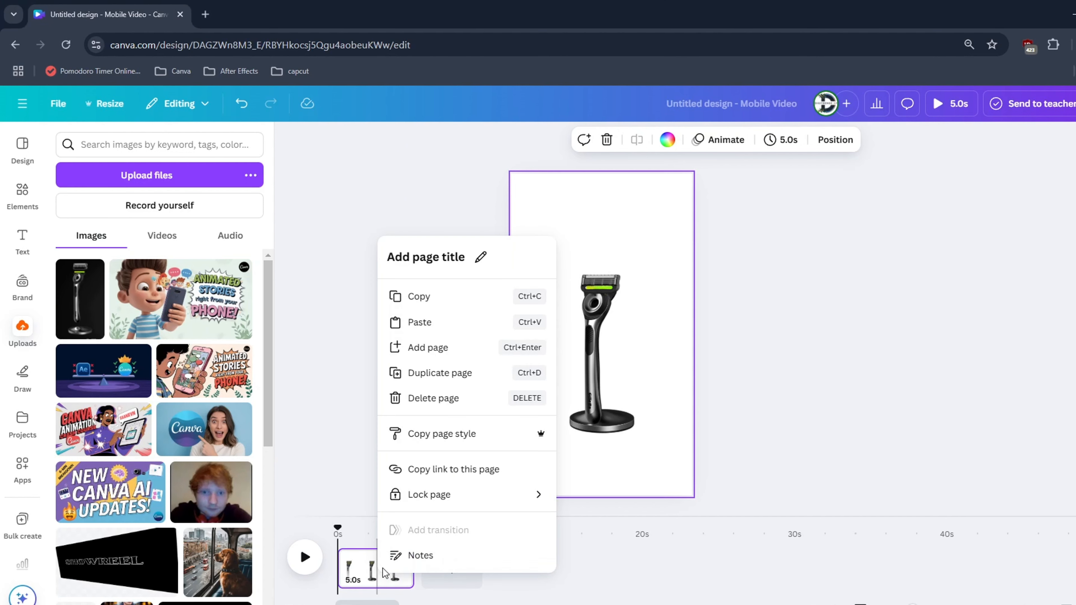
pyautogui.click(423, 372)
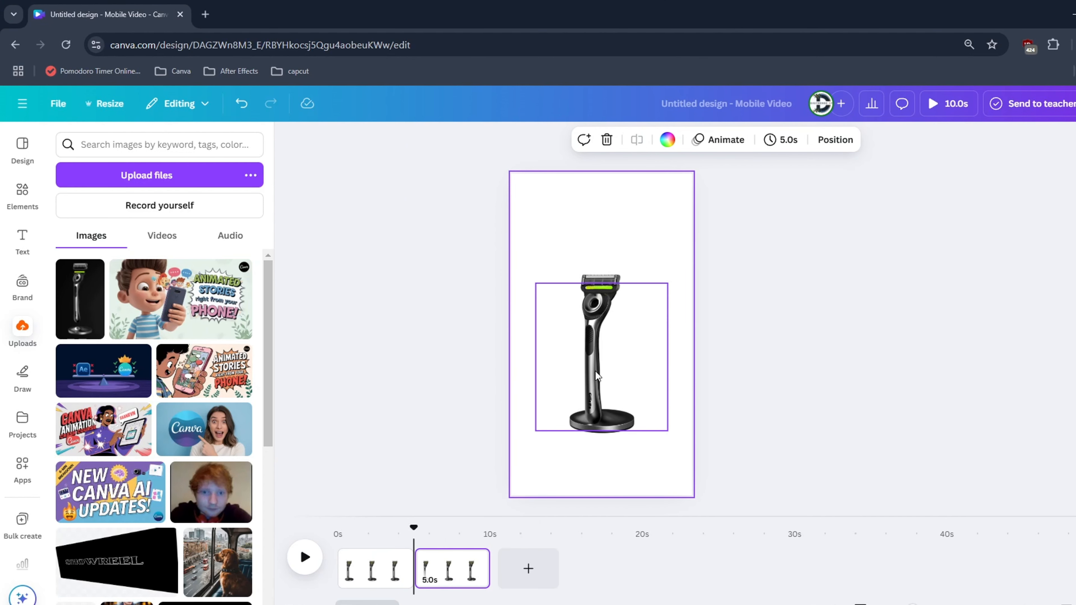
pyautogui.click(605, 345)
pyautogui.moveTo(605, 345); pyautogui.dragTo(605, 319)
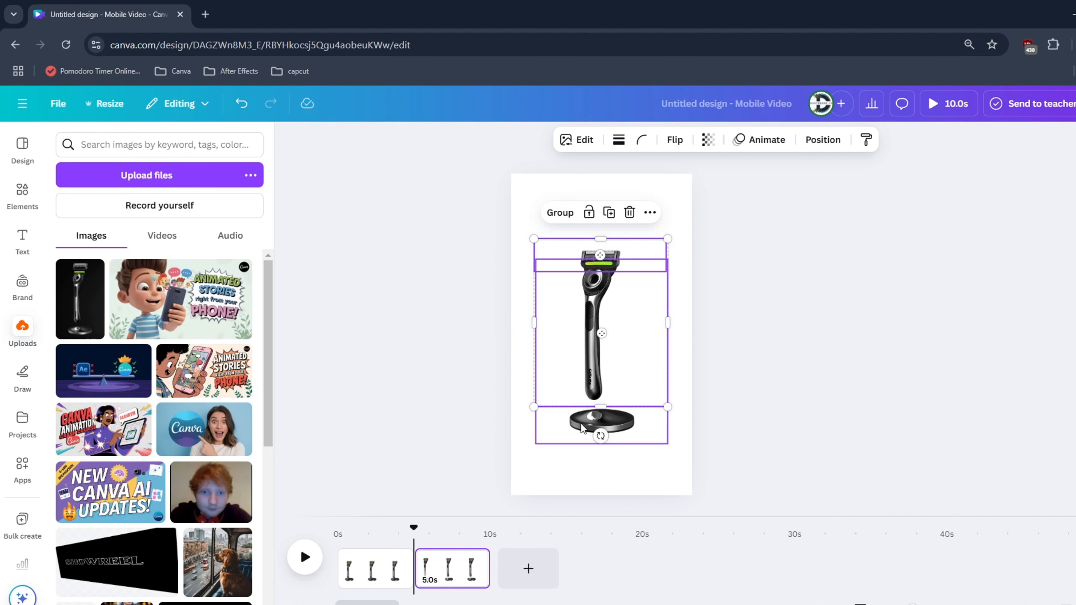
# Duplicate the second page and lift the blade head slightly off the handle on the third page
pyautogui.rightClick(450, 589)
pyautogui.click(524, 350)
pyautogui.click(591, 253)
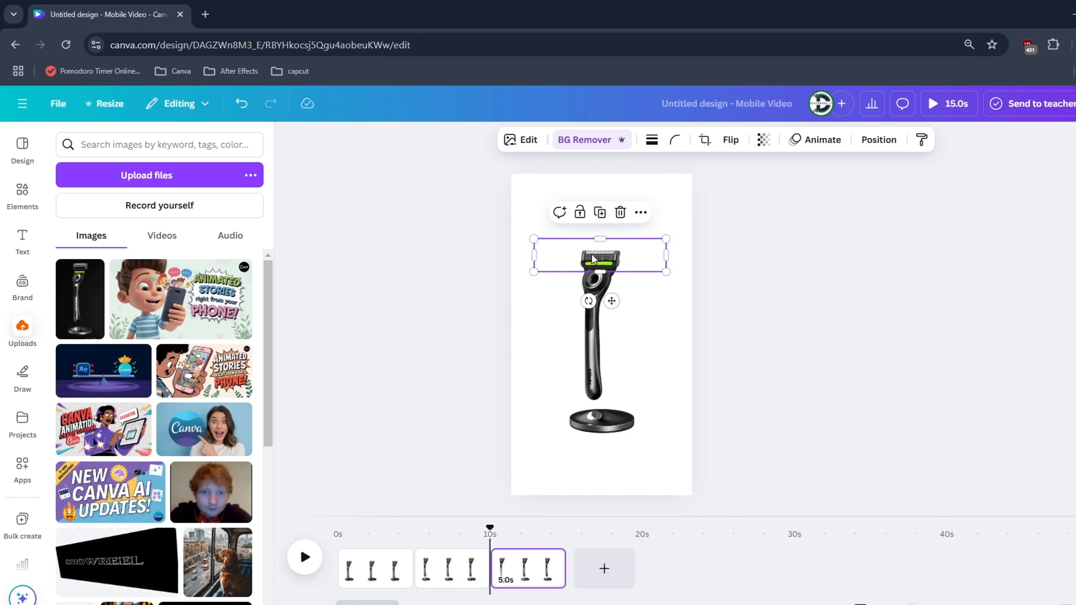
pyautogui.moveTo(593, 252); pyautogui.dragTo(595, 248)
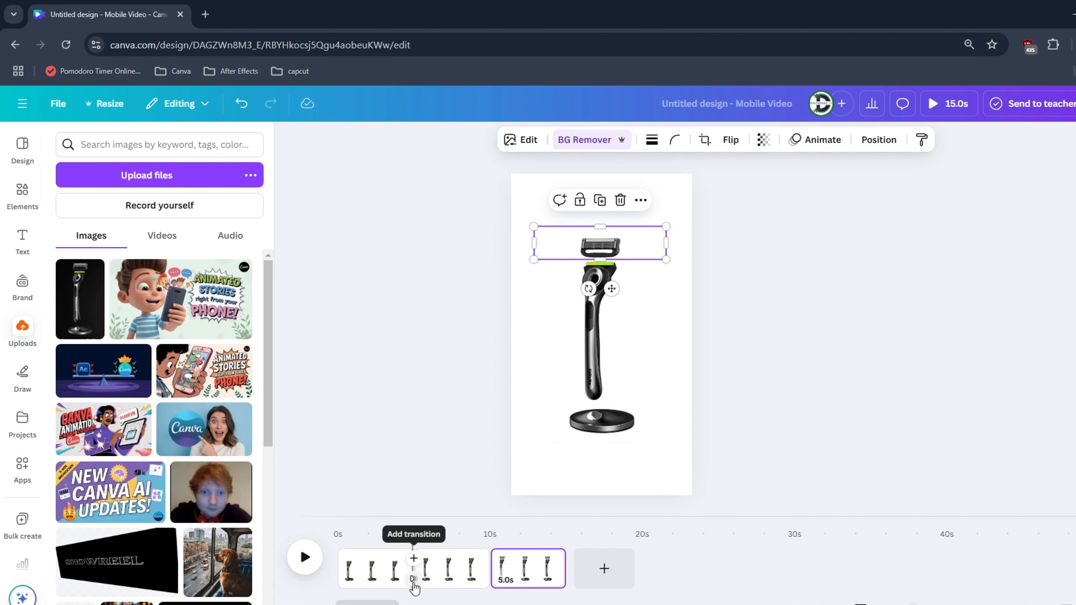
# Add a Match & Move transition between the first two pages and apply a 3.0-second timing to all pages
pyautogui.click(413, 579)
pyautogui.click(84, 414)
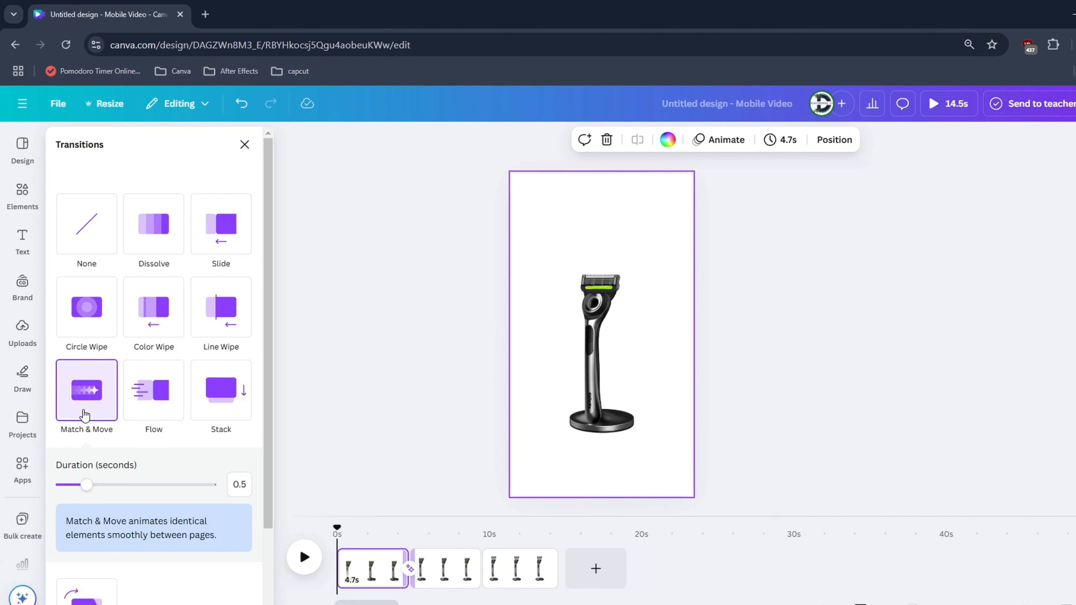
pyautogui.click(367, 579)
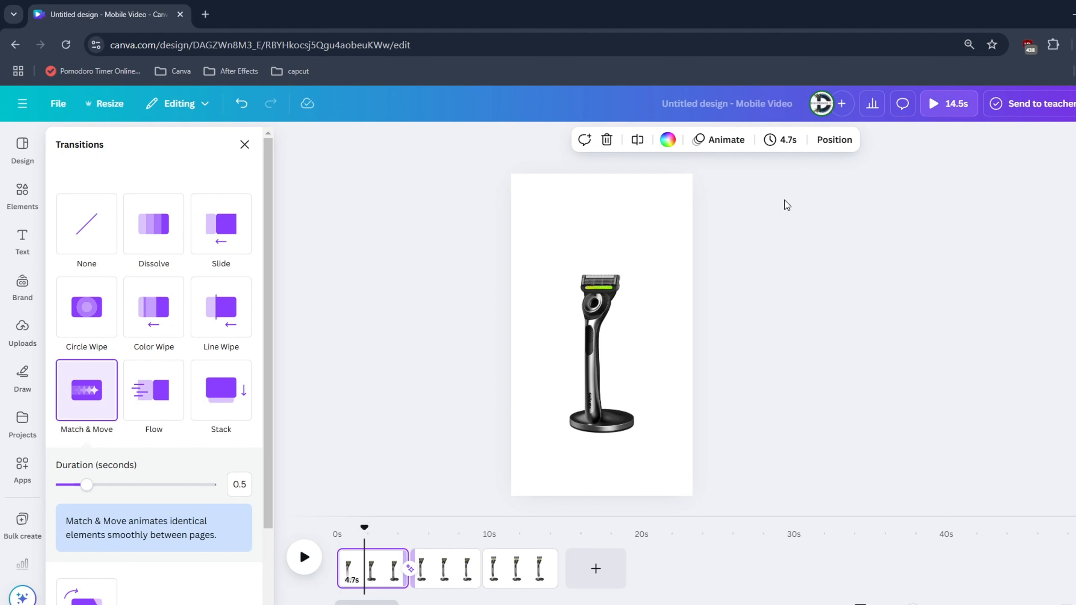
pyautogui.click(778, 142)
pyautogui.moveTo(717, 203); pyautogui.dragTo(712, 201)
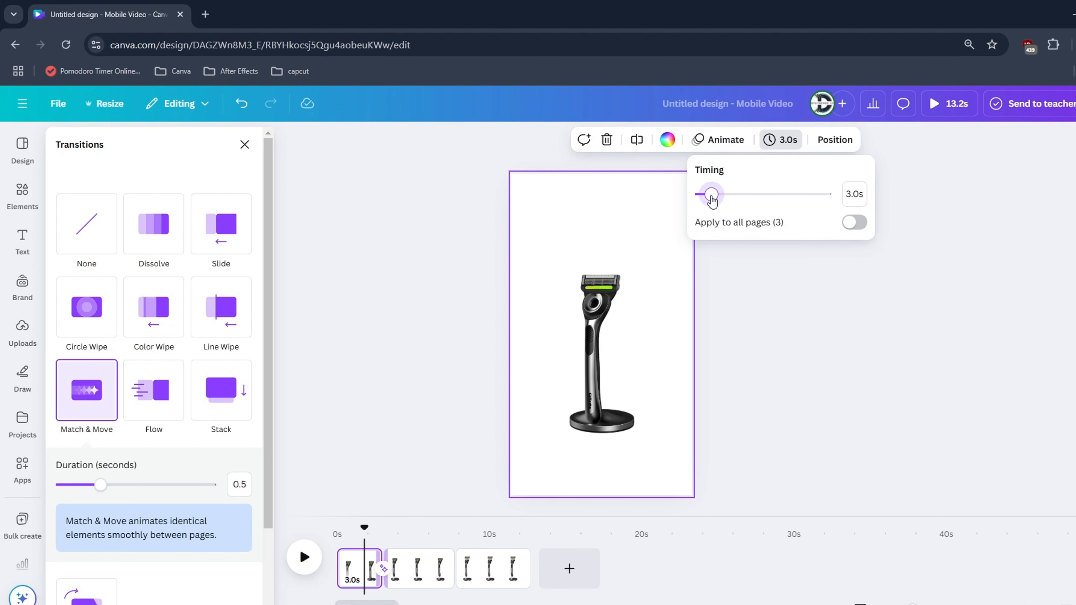
pyautogui.click(853, 224)
# Add a Match & Move transition between the second and third pages and play the razor animation
pyautogui.click(342, 536)
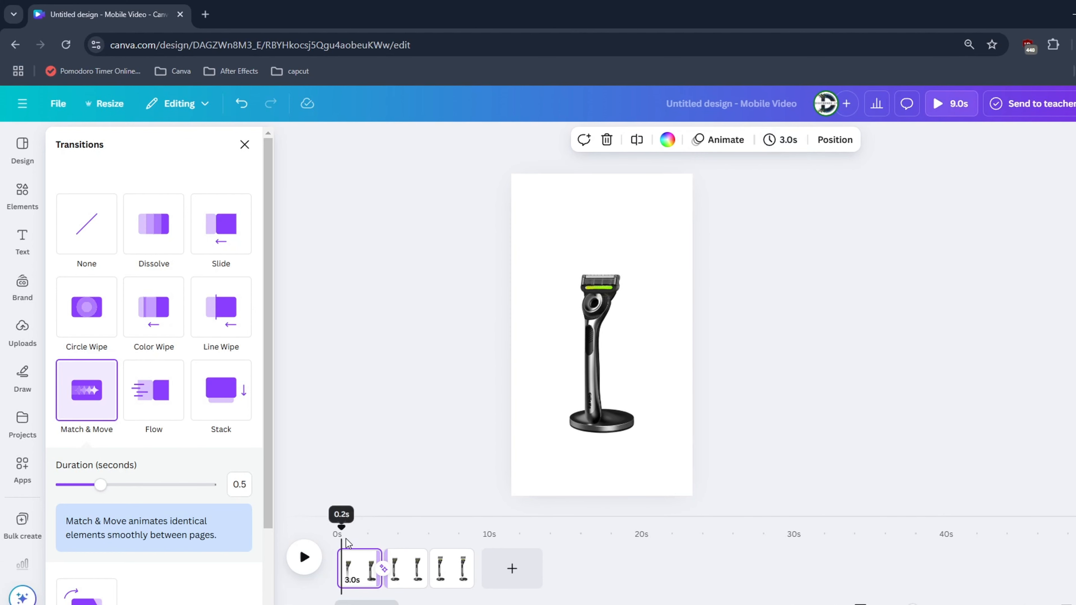
pyautogui.press('space')
pyautogui.click(96, 426)
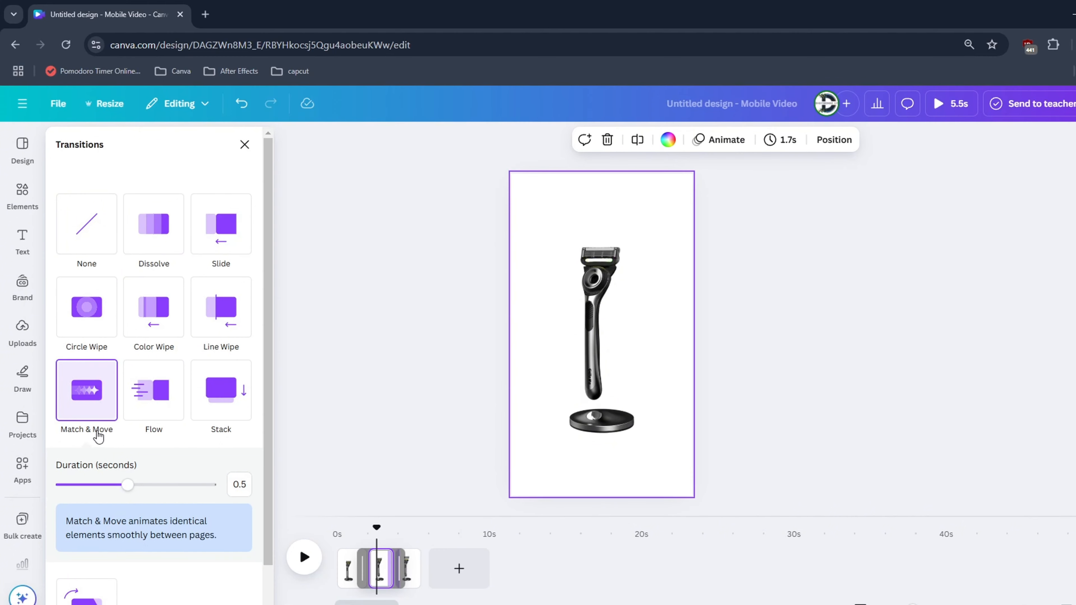
pyautogui.scroll(-1, 141, 551)
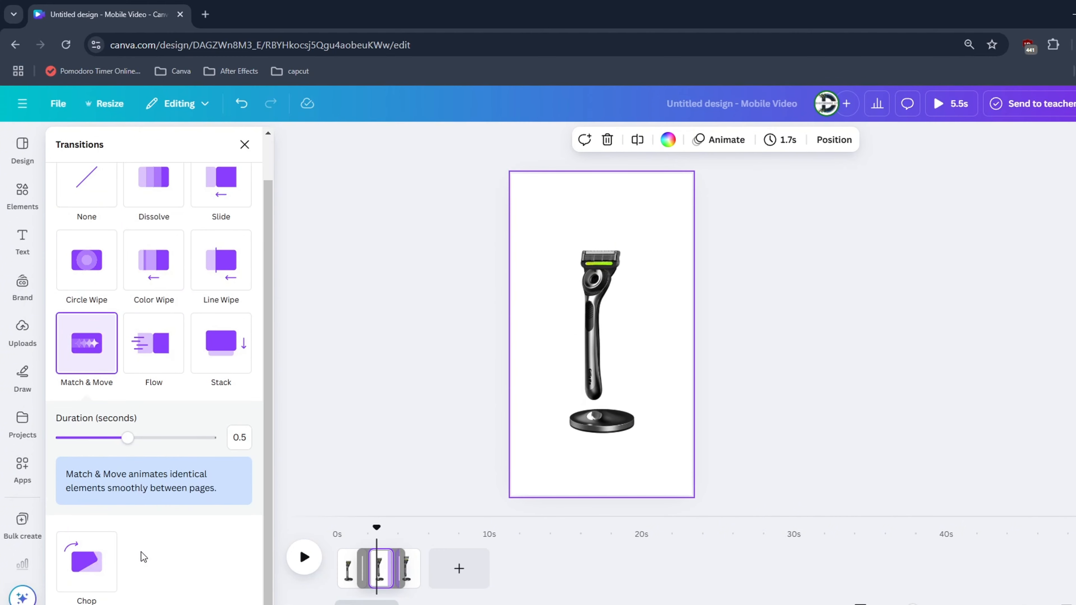
pyautogui.click(367, 466)
pyautogui.click(359, 533)
pyautogui.press('space')
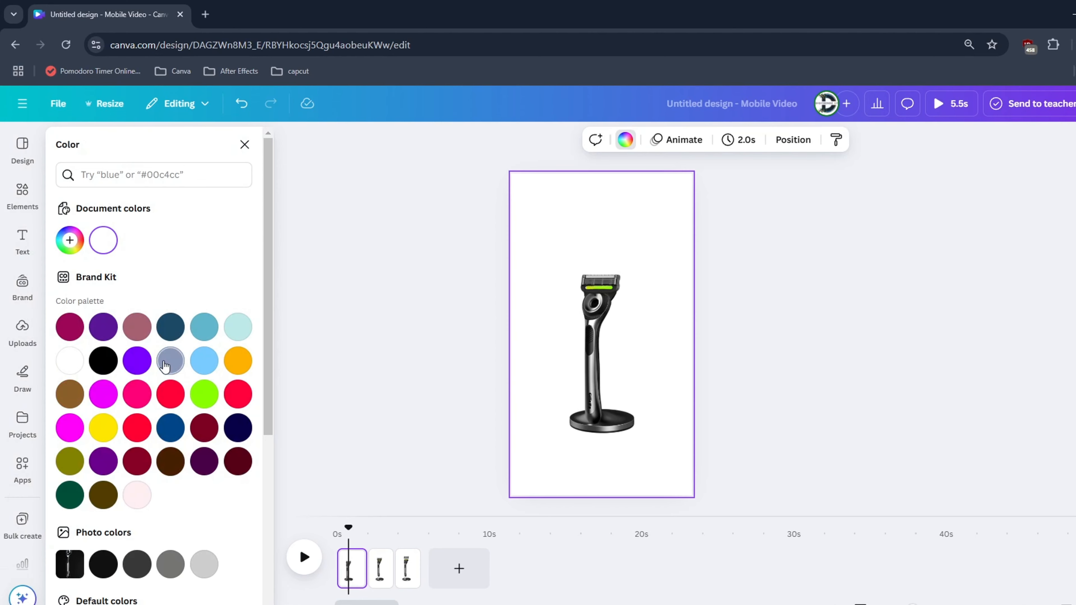
# Set the page background color to black
pyautogui.click(103, 360)
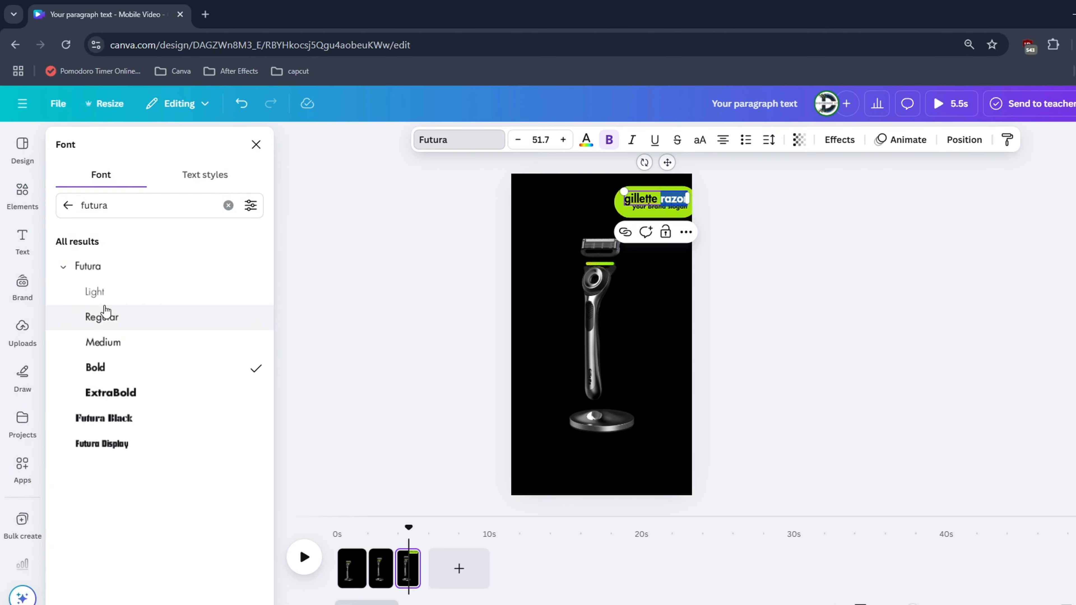
# Set the word "razor" and the brand slogan line to Futura Light and nudge the green label shape up and to the right
pyautogui.click(95, 292)
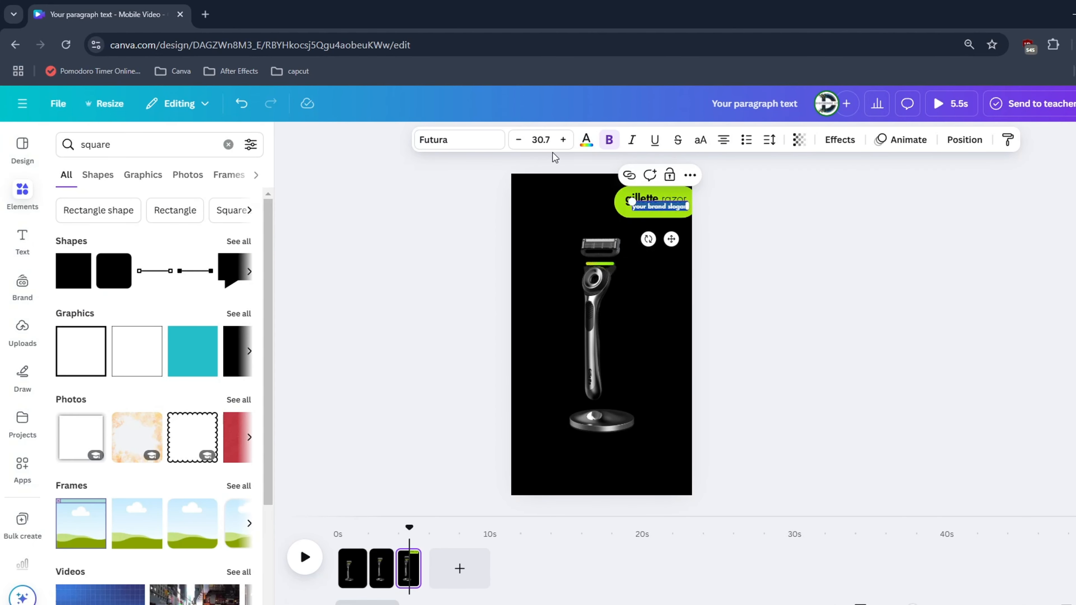
pyautogui.click(459, 140)
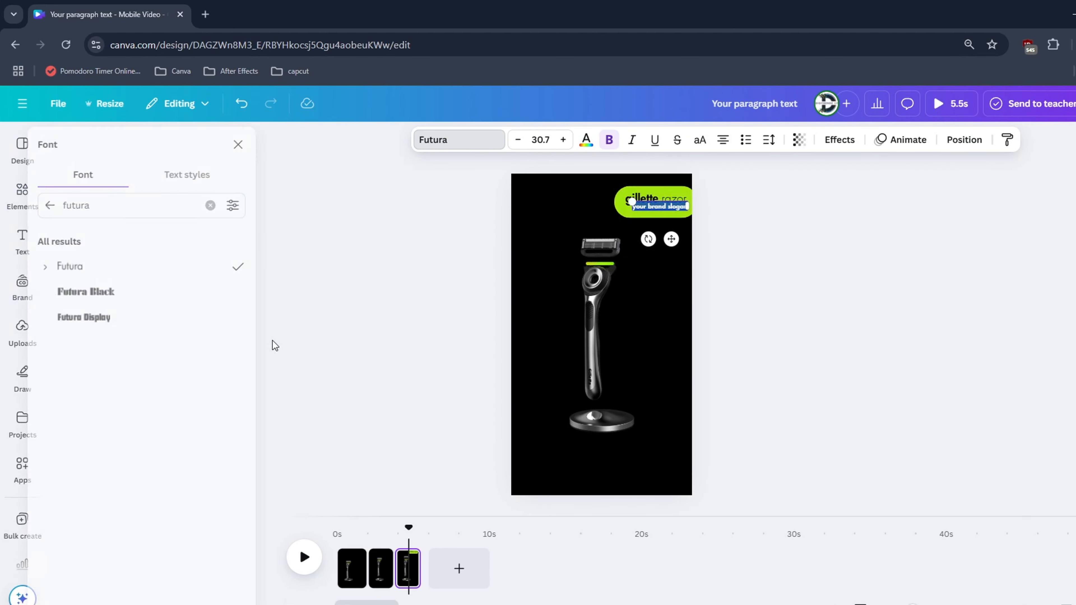
pyautogui.click(64, 266)
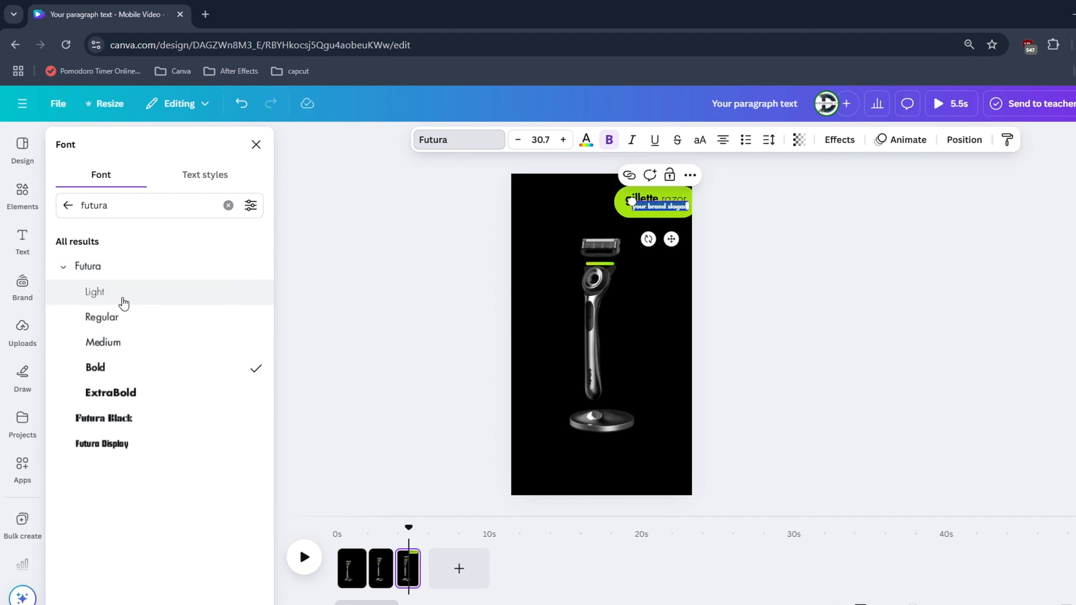
pyautogui.click(439, 320)
pyautogui.click(623, 207)
pyautogui.hotkey('shift', 'Up')
pyautogui.hotkey('shift', 'Right')
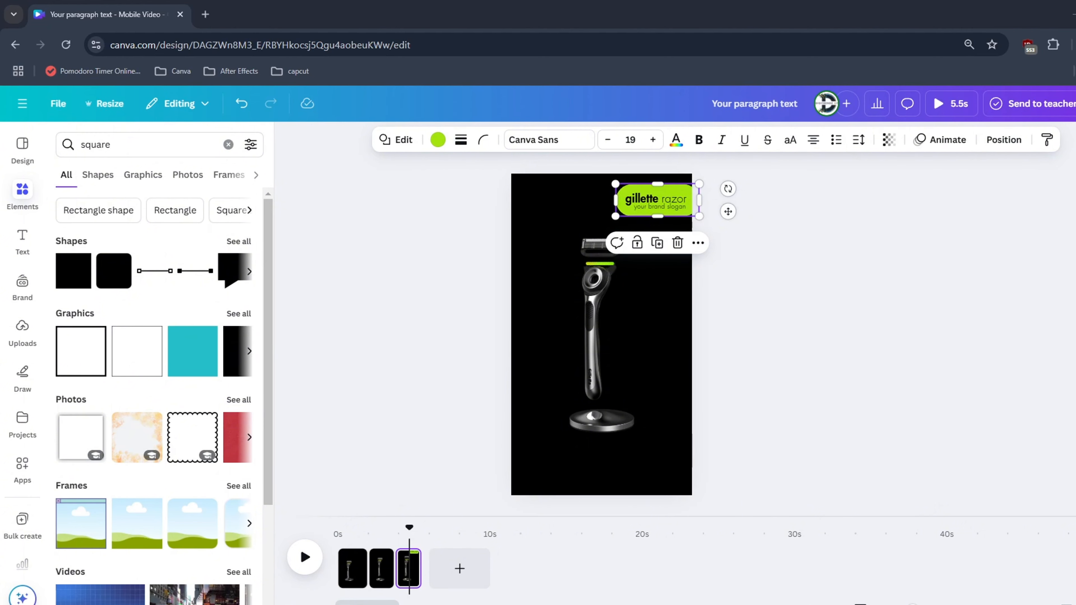
# Insert the chevron arrows graphic from a "motion line" graphics search, recolor it lime green and place it beside the razor handle
pyautogui.tripleClick(154, 145)
pyautogui.write('motion line')
pyautogui.press('Return')
pyautogui.click(143, 174)
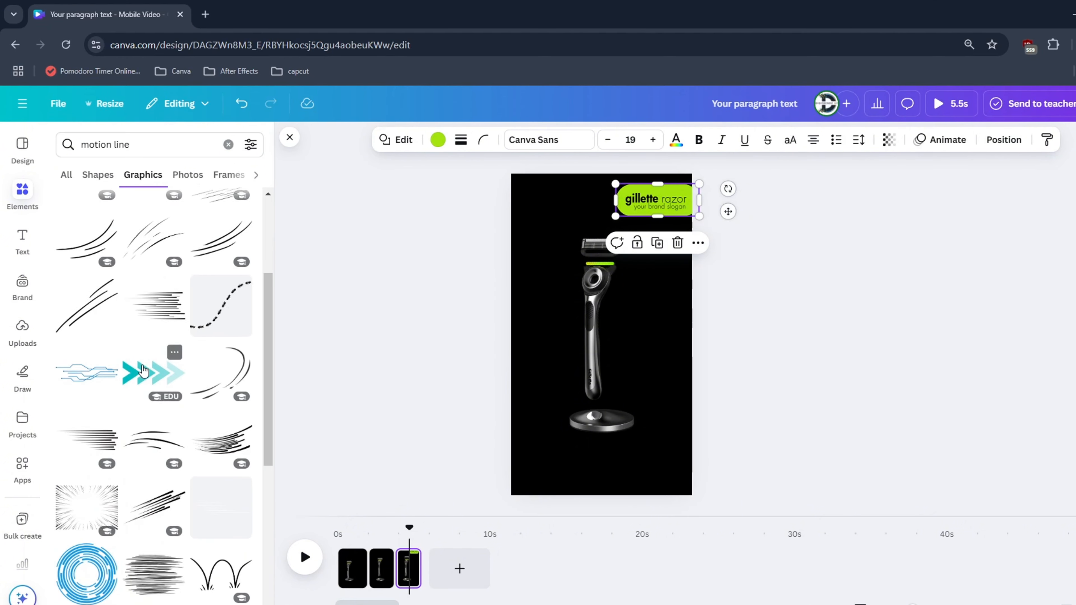
pyautogui.click(174, 240)
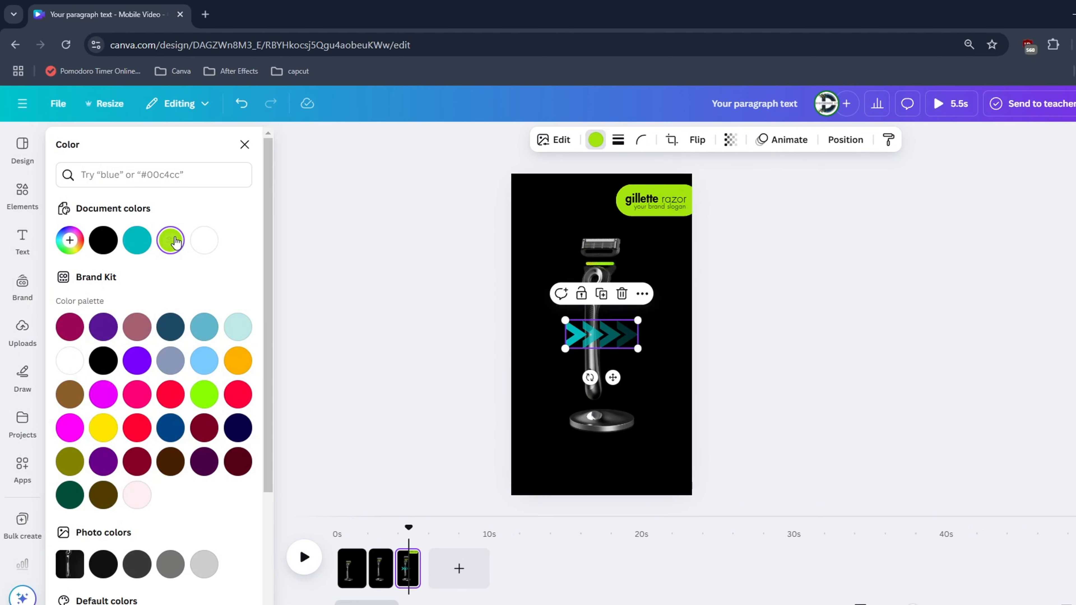
pyautogui.moveTo(593, 330); pyautogui.dragTo(575, 308)
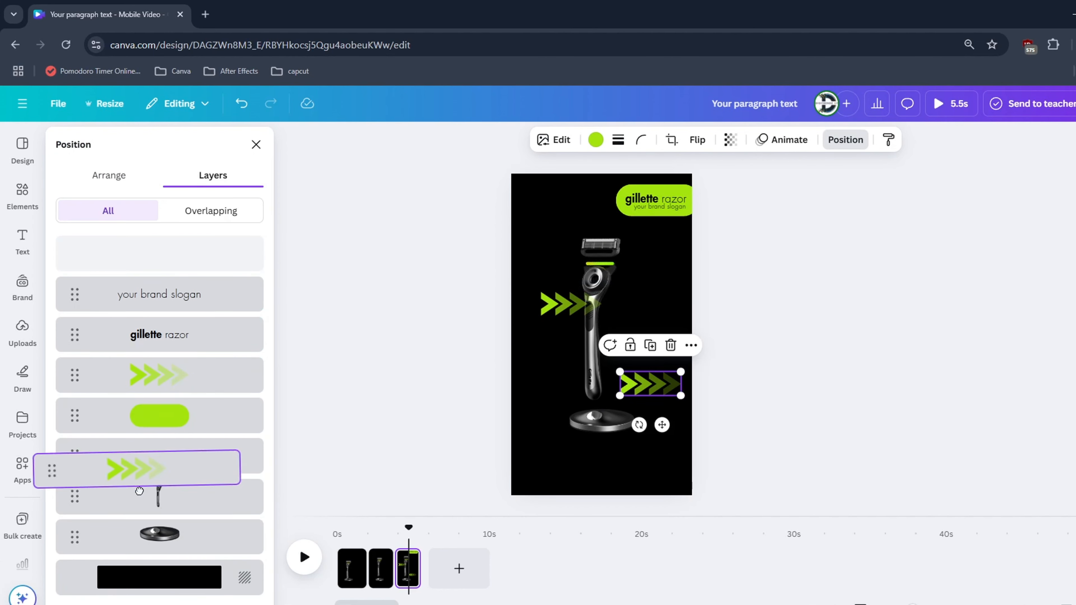
# Layer the second arrows graphic behind the handle, place it to the handle's lower right, and delete the arrows left of the handle
pyautogui.moveTo(139, 491); pyautogui.dragTo(169, 515)
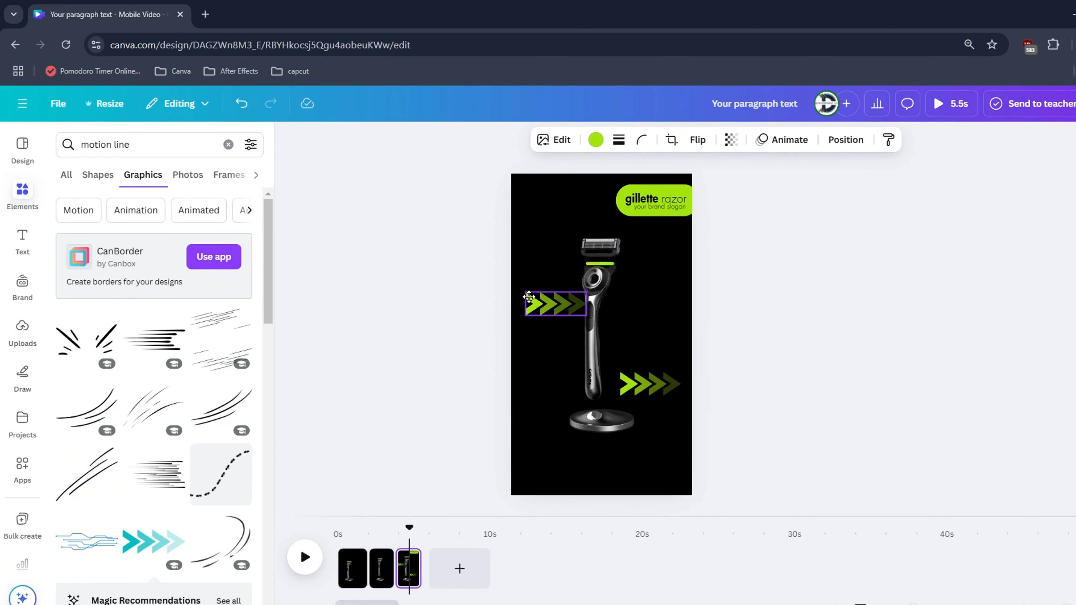
pyautogui.click(663, 380)
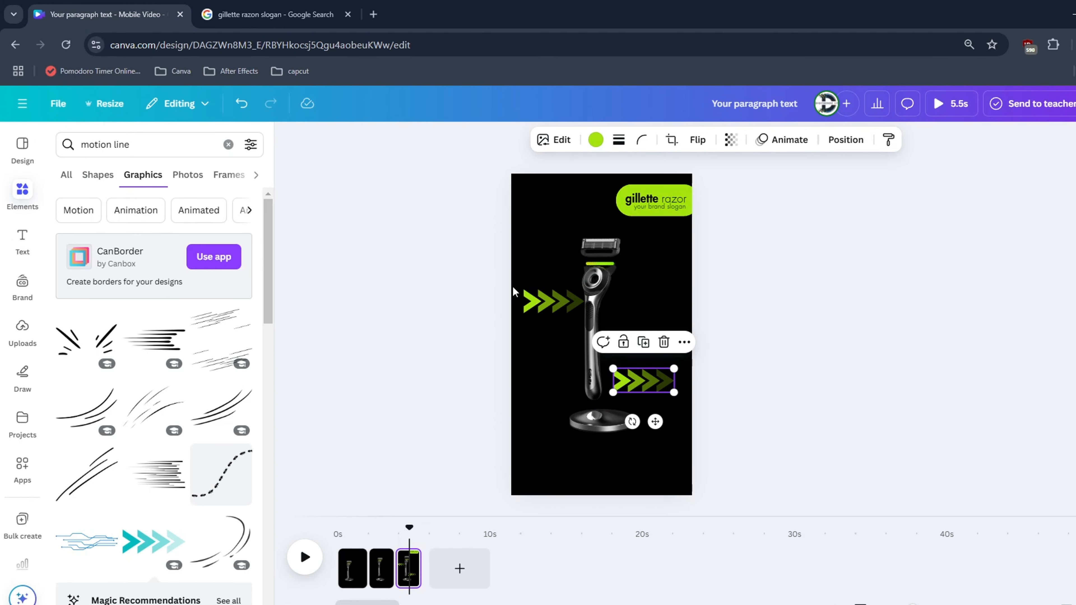
pyautogui.click(663, 384)
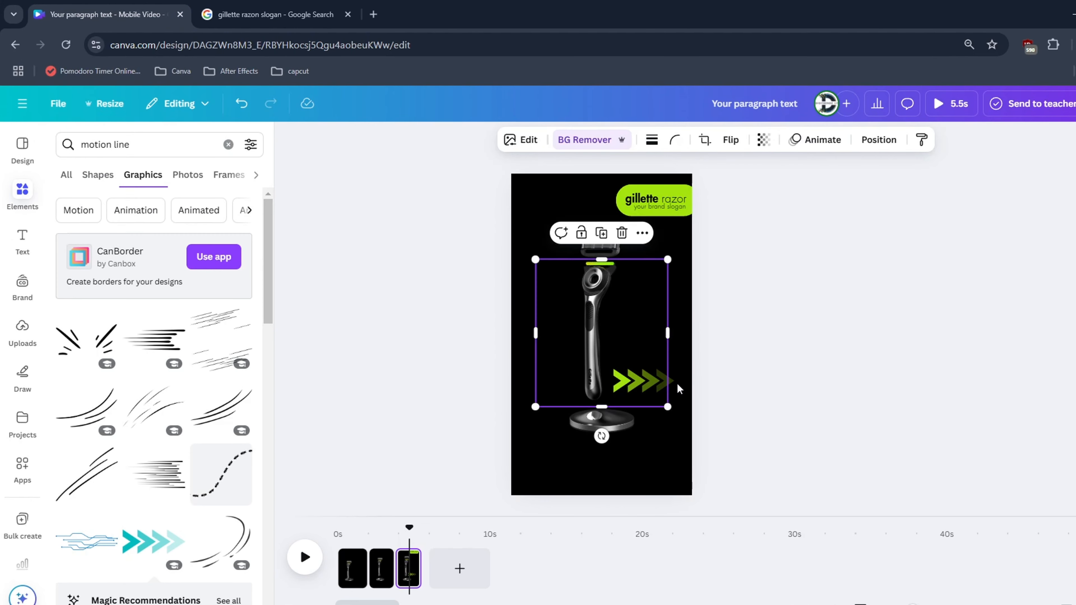
pyautogui.moveTo(662, 383); pyautogui.dragTo(666, 379)
pyautogui.doubleClick(559, 309)
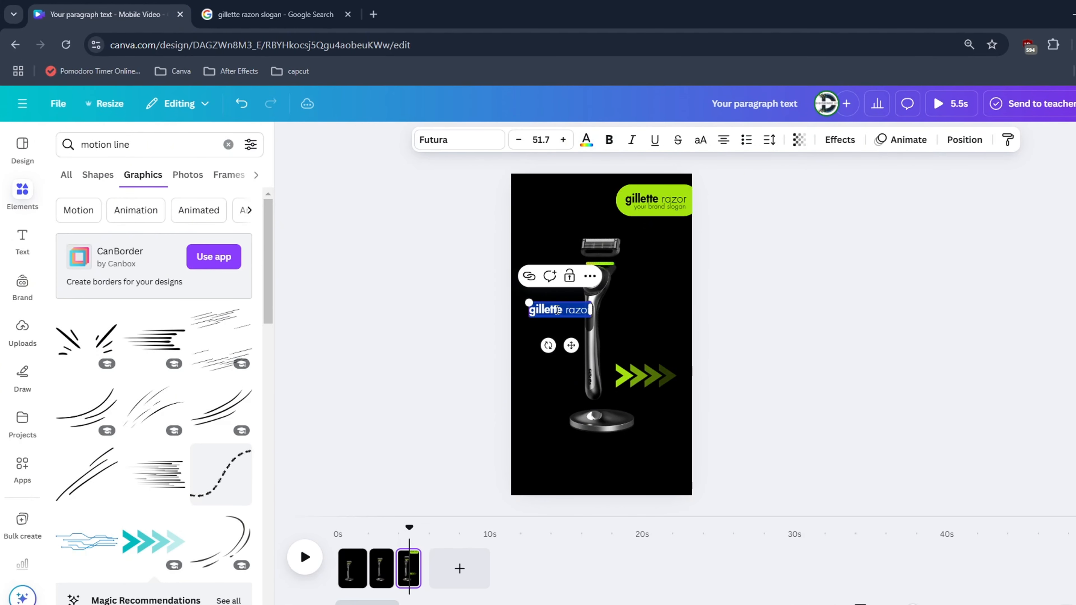
pyautogui.press('BackSpace')
pyautogui.press('Delete')
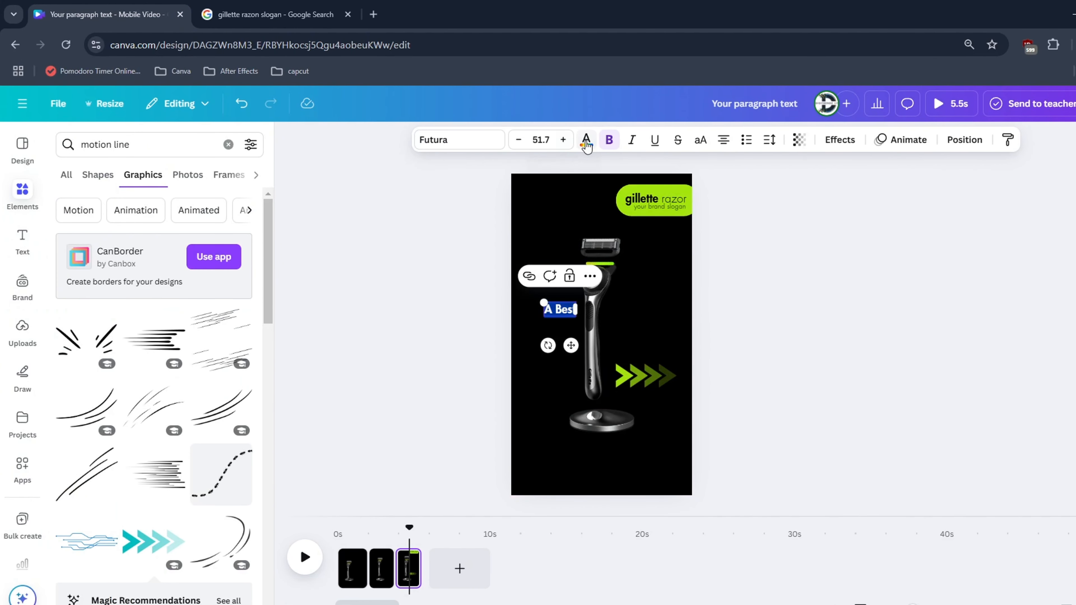
# Color the slogan text left of the handle lime green and change its wording to "A best"
pyautogui.click(586, 139)
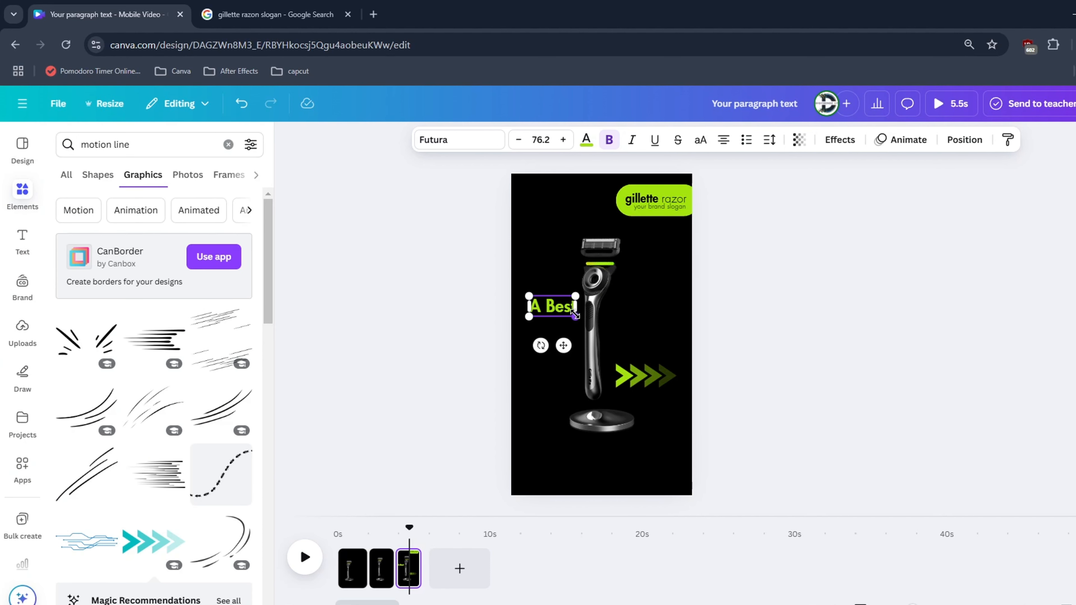
pyautogui.click(701, 353)
pyautogui.click(563, 307)
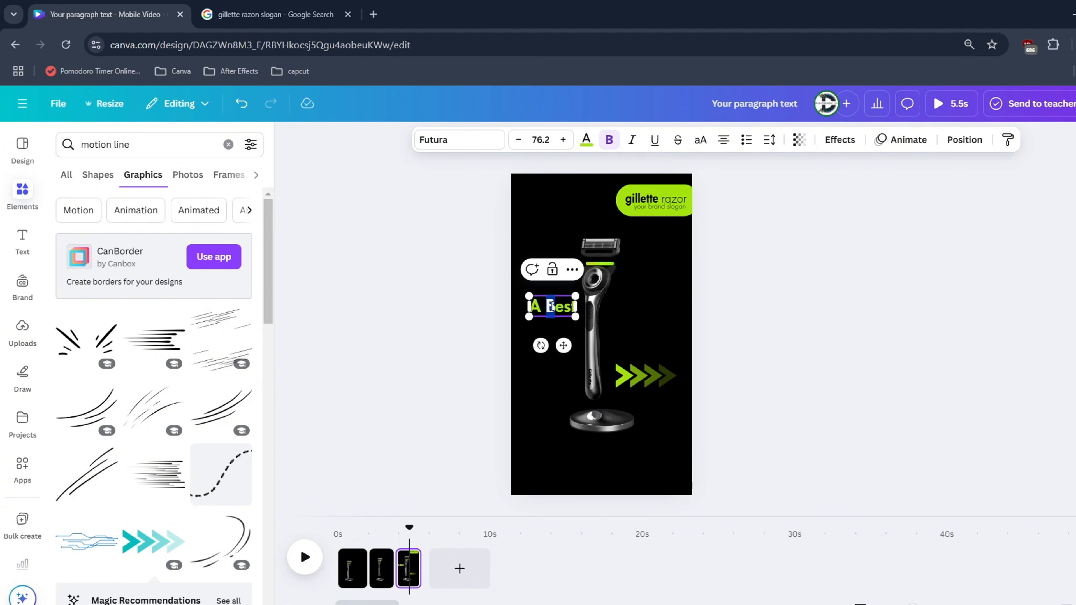
pyautogui.write('b')
pyautogui.press('Escape')
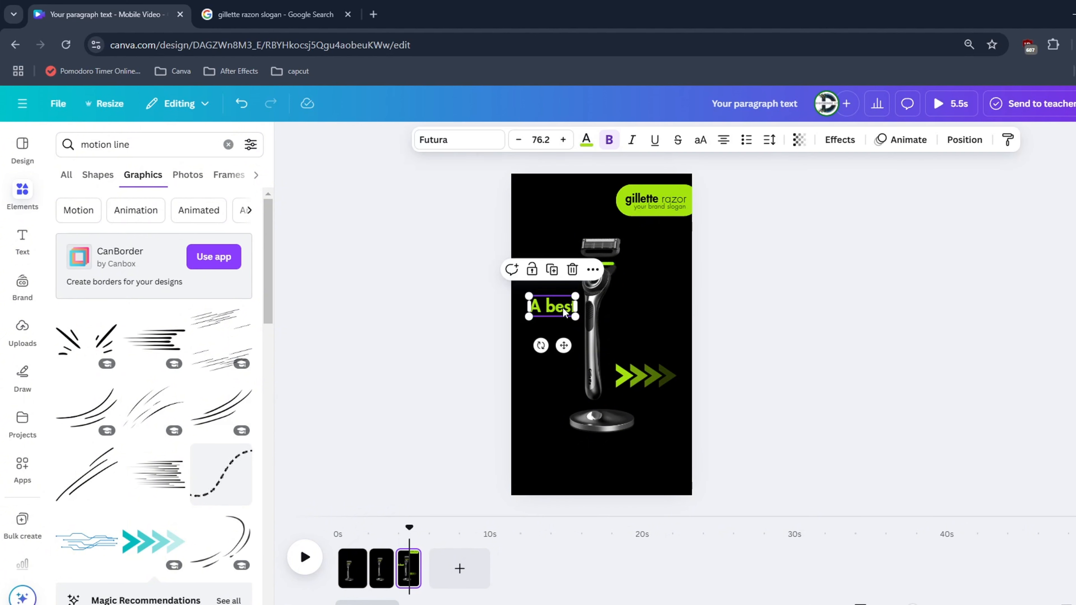
# Check the Gillette slogan in the Google Search tab, and duplicate "A best" one line below with the copy's text changed to "a"
pyautogui.click(275, 14)
pyautogui.click(105, 14)
pyautogui.click(554, 273)
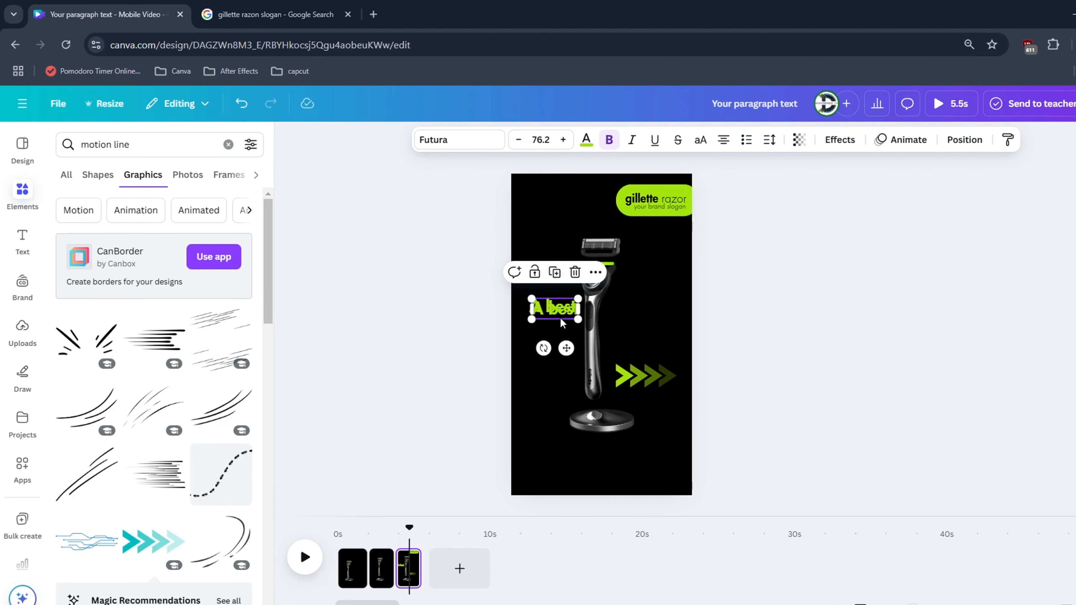
pyautogui.moveTo(560, 316)
pyautogui.mouseDown()
pyautogui.moveTo(559, 333)
pyautogui.moveTo(591, 326)
pyautogui.moveTo(574, 327)
pyautogui.mouseUp()
pyautogui.doubleClick(566, 329)
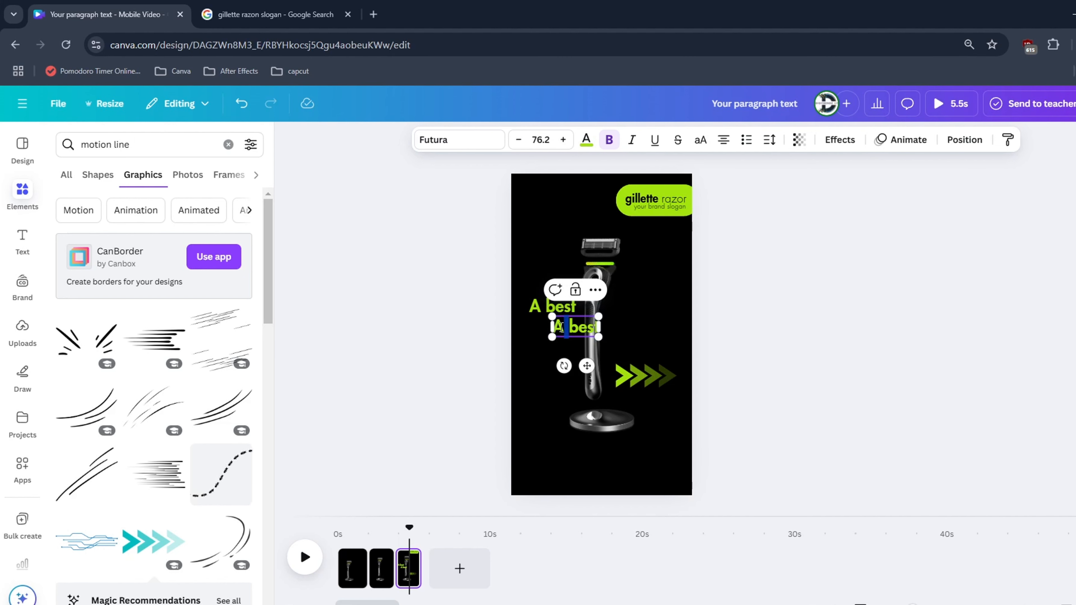
pyautogui.write('a')
pyautogui.click(640, 327)
pyautogui.click(575, 325)
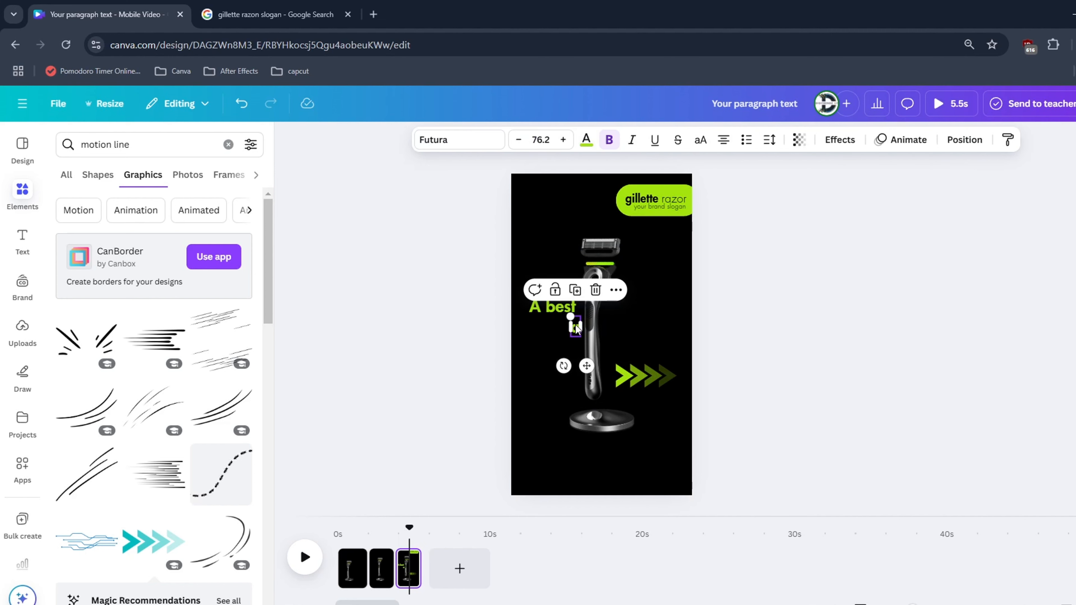
pyautogui.moveTo(567, 329)
pyautogui.mouseDown()
pyautogui.moveTo(623, 334)
pyautogui.moveTo(622, 324)
pyautogui.moveTo(575, 327)
pyautogui.mouseUp()
# Adjust the text box of "a" and change a copy of "A best" right of the handle to "man"
pyautogui.click(552, 308)
pyautogui.click(578, 327)
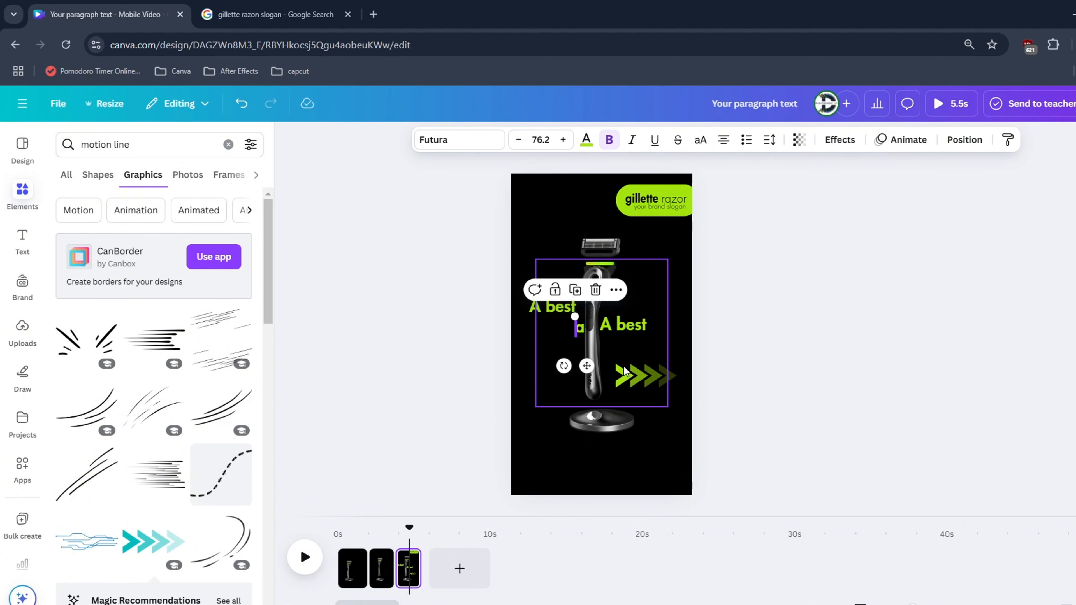
pyautogui.scroll(5, 624, 373)
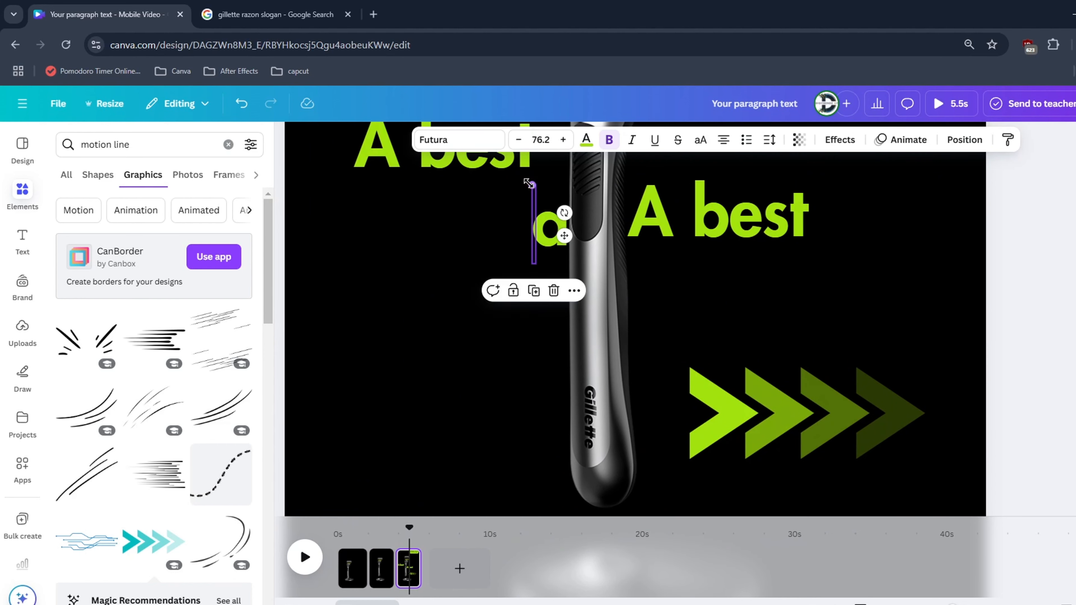
pyautogui.moveTo(528, 183); pyautogui.dragTo(499, 186)
pyautogui.click(691, 228)
pyautogui.scroll(-5, 691, 228)
pyautogui.doubleClick(641, 229)
pyautogui.write('man')
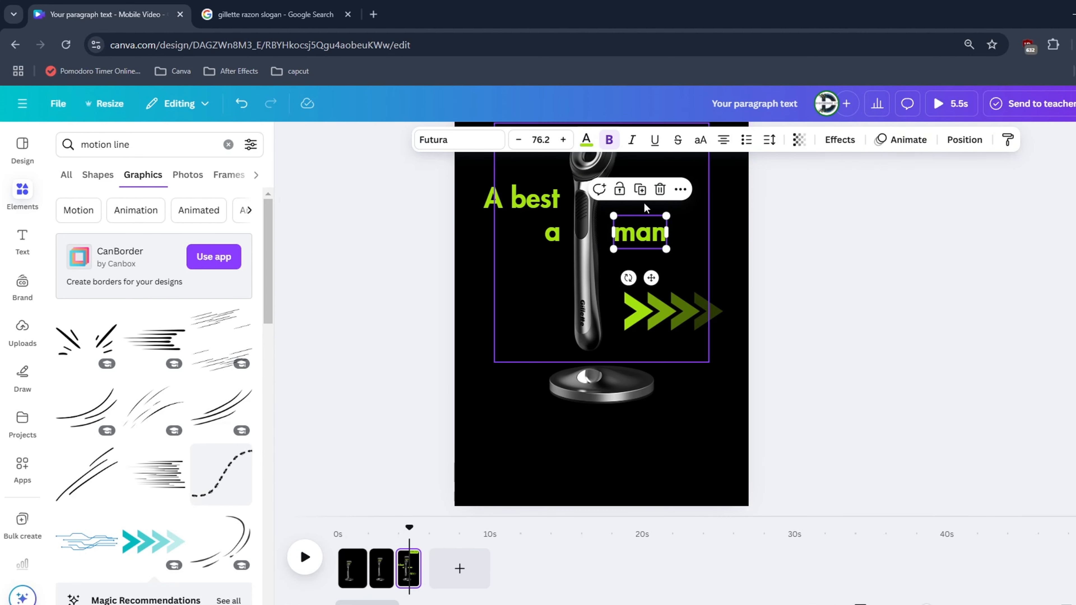
# Duplicate the "man" text directly below itself and change the copy to "can be"
pyautogui.click(639, 189)
pyautogui.doubleClick(636, 264)
pyautogui.write('can be')
pyautogui.scroll(-3, 611, 457)
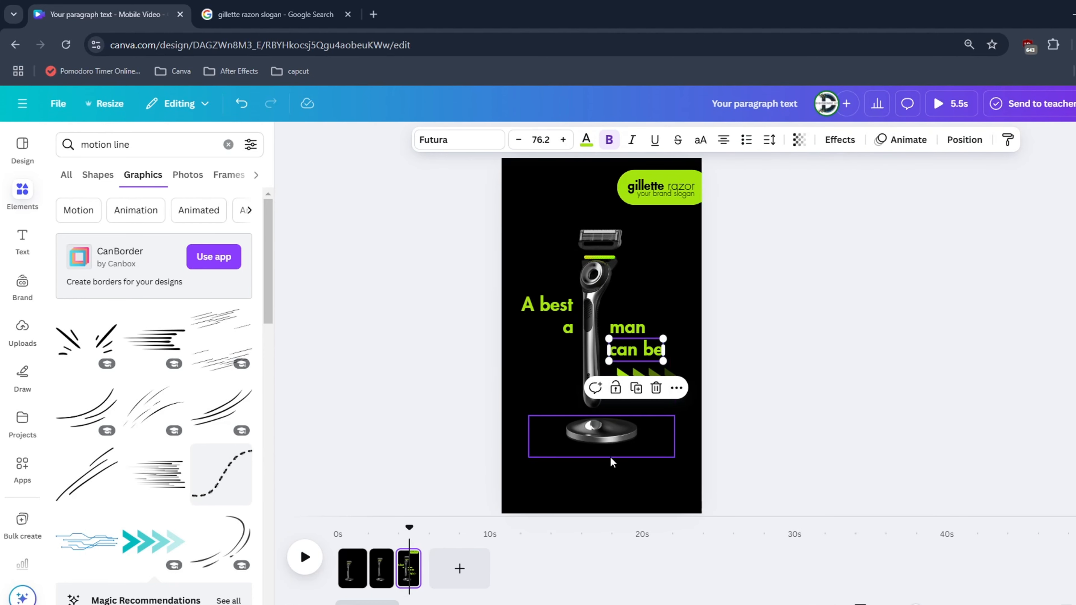
# Copy the green arrows to a spot above "man" and make both arrow graphics more transparent
pyautogui.click(546, 306)
pyautogui.click(672, 378)
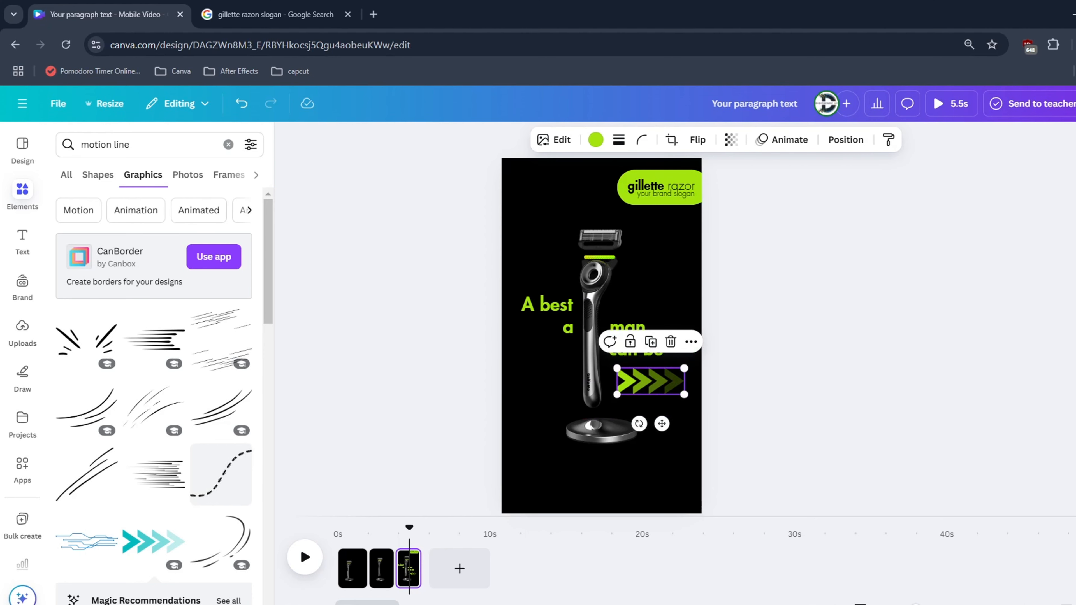
pyautogui.moveTo(680, 386); pyautogui.dragTo(681, 310)
pyautogui.click(730, 140)
pyautogui.moveTo(767, 192); pyautogui.dragTo(714, 192)
pyautogui.click(650, 382)
pyautogui.click(731, 140)
pyautogui.click(673, 176)
# Apply an animation to the slogan texts and extend the third page to 3.7 seconds
pyautogui.click(940, 140)
pyautogui.click(221, 546)
pyautogui.moveTo(419, 569); pyautogui.dragTo(450, 568)
# Stagger the start times of the slogan texts "a", "man" and "can be" on the third page's timeline
pyautogui.moveTo(398, 511); pyautogui.dragTo(403, 511)
pyautogui.click(627, 328)
pyautogui.moveTo(398, 511); pyautogui.dragTo(408, 513)
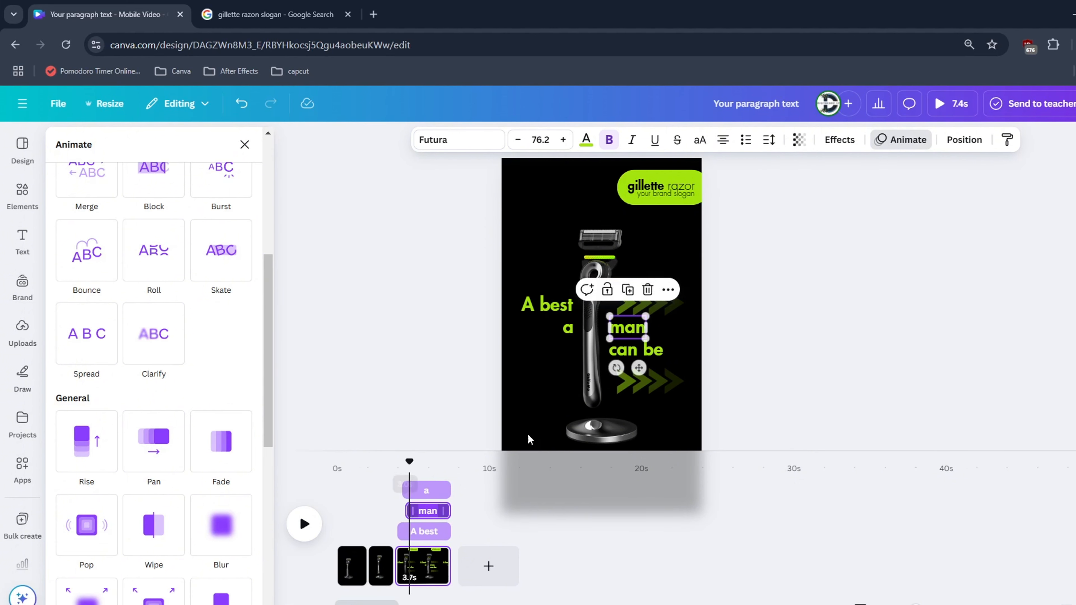
pyautogui.click(628, 351)
pyautogui.moveTo(400, 470); pyautogui.dragTo(414, 470)
# Open the animation options for the lower green arrows graphic
pyautogui.click(664, 382)
pyautogui.click(774, 146)
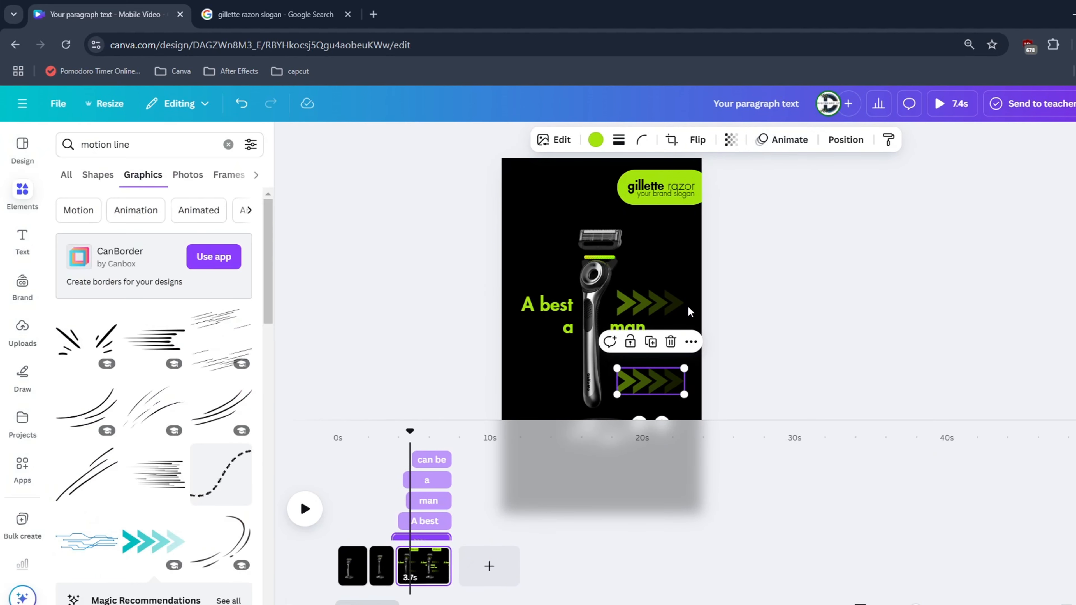